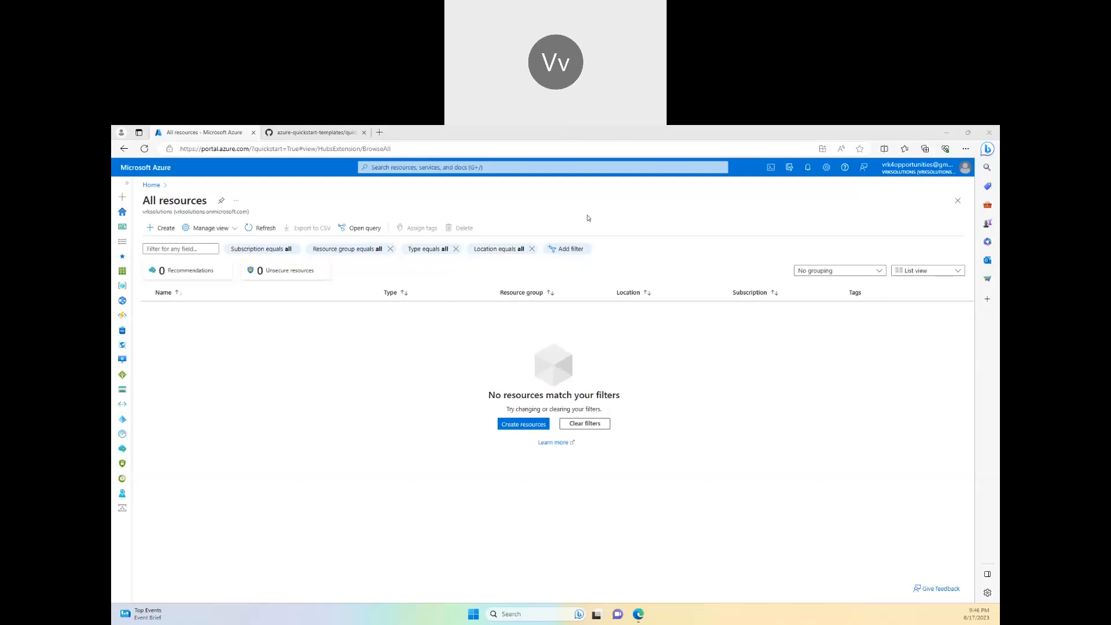
- Annotate the screen with a freehand box and write "Data Source" above it
mouse_move(372, 334)
left_mouse_down()
mouse_move(270, 329)
mouse_move(265, 461)
mouse_move(370, 402)
mouse_move(371, 334)
left_mouse_up()
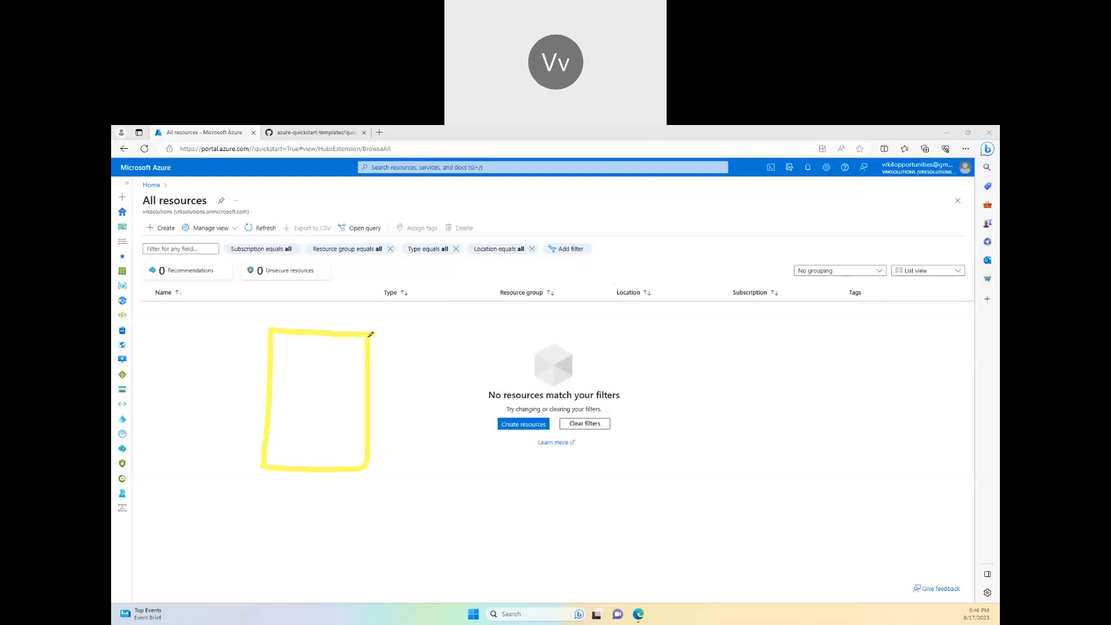
mouse_move(259, 268)
left_mouse_down()
mouse_move(257, 320)
mouse_move(317, 317)
left_mouse_up()
mouse_move(328, 270)
left_mouse_down()
mouse_move(347, 316)
mouse_move(353, 283)
mouse_move(369, 317)
mouse_move(381, 312)
left_mouse_up()
mouse_move(412, 267)
left_mouse_down()
mouse_move(391, 316)
mouse_move(438, 307)
mouse_move(448, 287)
mouse_move(512, 286)
mouse_move(568, 315)
left_mouse_up()
- Draw an arrow from the Data Source label to a second box labelled "Data Store", and add an oval inside the source box
mouse_move(437, 258)
left_mouse_down()
mouse_move(467, 207)
mouse_move(826, 207)
mouse_move(831, 243)
mouse_move(815, 236)
mouse_move(831, 252)
left_mouse_up()
mouse_move(896, 324)
left_mouse_down()
mouse_move(764, 410)
mouse_move(843, 506)
mouse_move(900, 422)
mouse_move(905, 330)
left_mouse_up()
mouse_move(725, 527)
left_mouse_down()
mouse_move(746, 550)
mouse_move(728, 560)
left_mouse_up()
left_click_drag(784, 539, 783, 553)
mouse_move(794, 511)
left_mouse_down()
mouse_move(806, 539)
mouse_move(808, 522)
left_mouse_up()
mouse_move(828, 543)
left_mouse_down()
mouse_move(819, 538)
mouse_move(833, 551)
left_mouse_up()
mouse_move(865, 509)
left_mouse_down()
mouse_move(855, 548)
mouse_move(882, 543)
left_mouse_up()
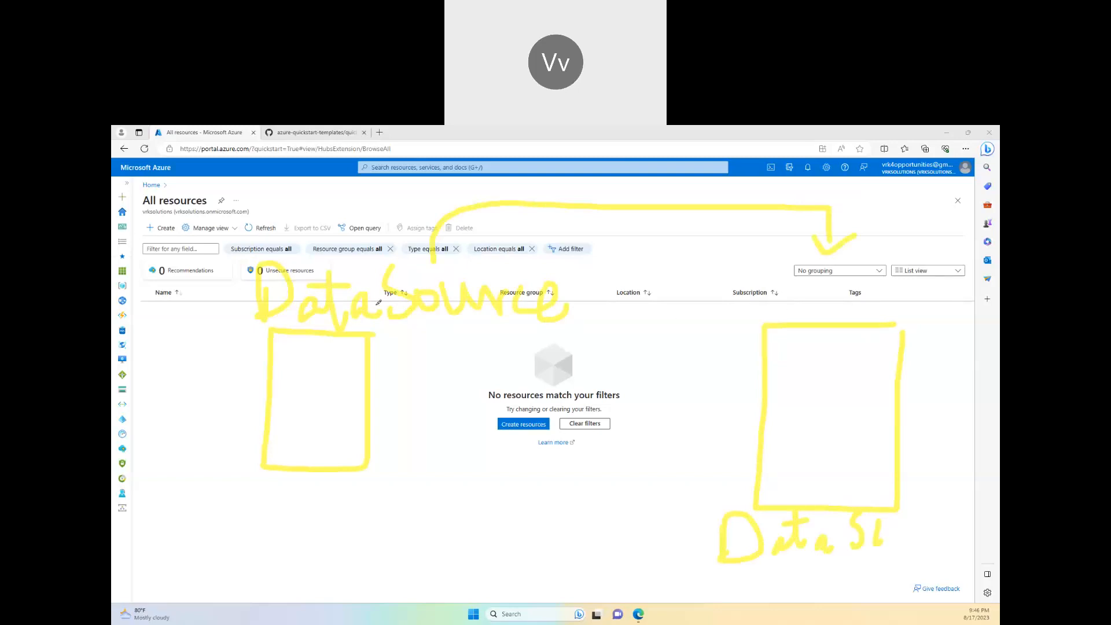
left_click_drag(342, 364, 342, 362)
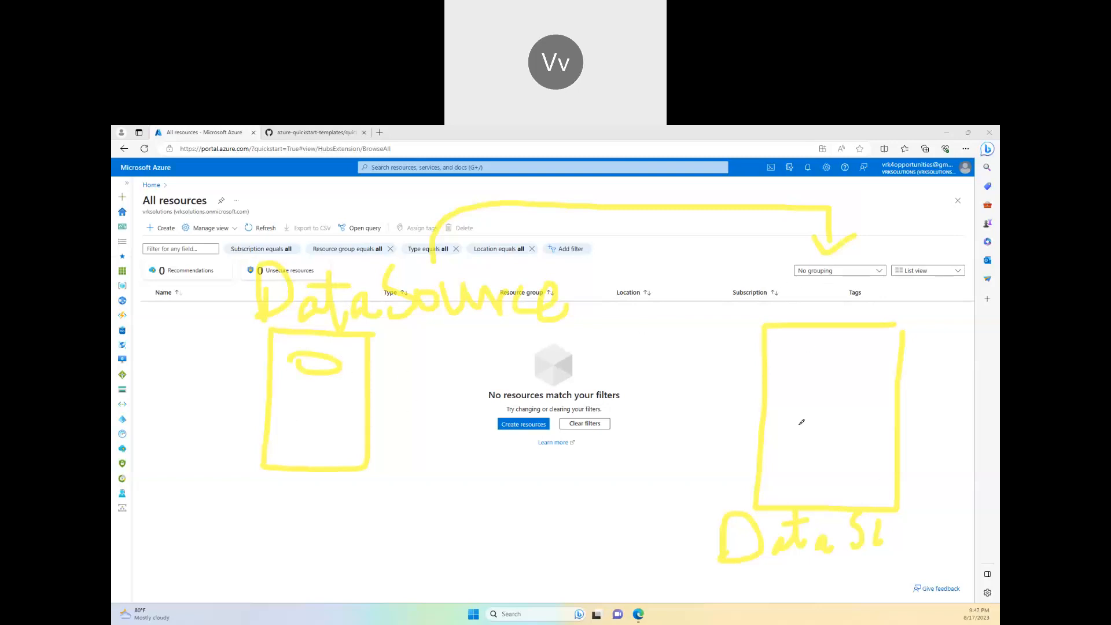
mouse_move(870, 528)
left_mouse_down()
mouse_move(944, 520)
mouse_move(942, 545)
left_mouse_up()
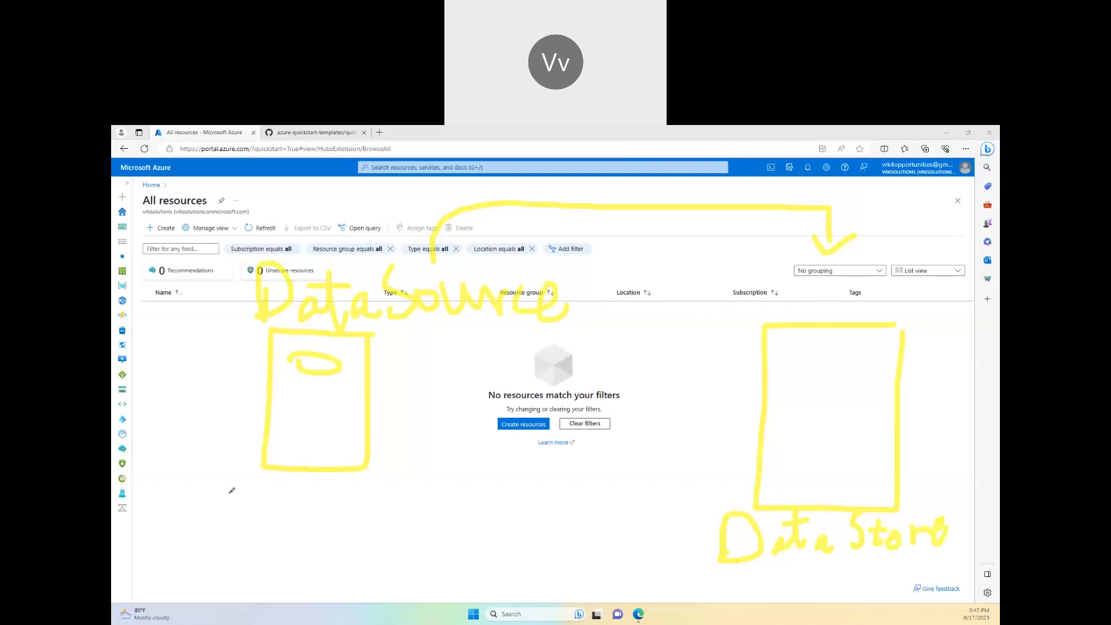
- Write "Azure St" below the source box and draw an oval inside the Data Store box
mouse_move(177, 510)
left_mouse_down()
mouse_move(184, 473)
mouse_move(197, 524)
left_mouse_up()
left_click_drag(143, 489, 179, 491)
mouse_move(194, 492)
left_mouse_down()
mouse_move(211, 491)
mouse_move(207, 523)
mouse_move(260, 499)
mouse_move(347, 524)
left_mouse_up()
left_click_drag(259, 541, 222, 572)
mouse_move(255, 528)
left_mouse_down()
mouse_move(263, 570)
mouse_move(284, 573)
left_mouse_up()
left_click_drag(244, 543, 269, 544)
left_click_drag(298, 361, 310, 367)
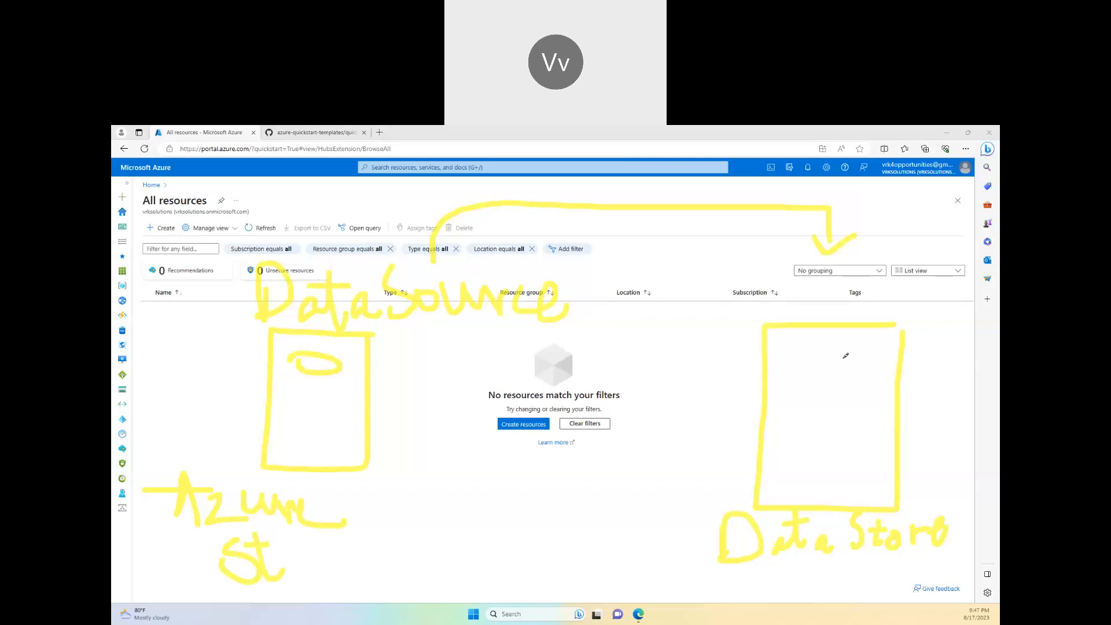
mouse_move(837, 348)
left_mouse_down()
mouse_move(877, 381)
mouse_move(806, 353)
left_mouse_up()
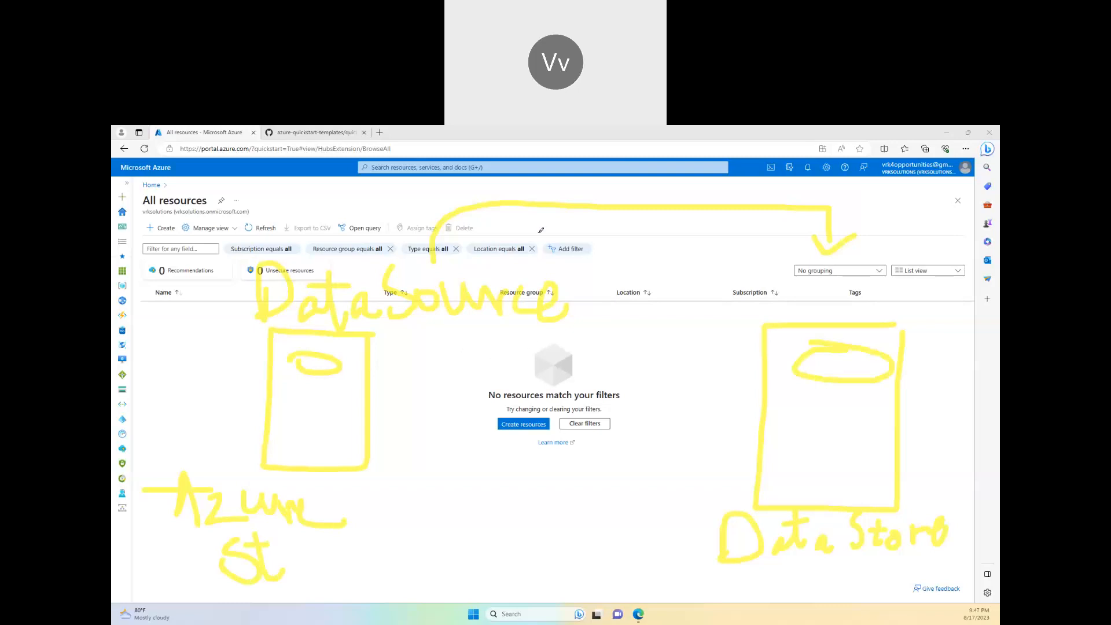
- Write "Data f" along the connecting arrow, then clear all annotations from the screen
mouse_move(565, 279)
left_mouse_down()
mouse_move(564, 232)
mouse_move(566, 272)
left_mouse_up()
mouse_move(631, 249)
left_mouse_down()
mouse_move(614, 261)
mouse_move(637, 271)
left_mouse_up()
mouse_move(637, 229)
left_mouse_down()
mouse_move(659, 273)
mouse_move(673, 238)
mouse_move(706, 224)
mouse_move(700, 267)
left_mouse_up()
left_click_drag(726, 201, 724, 263)
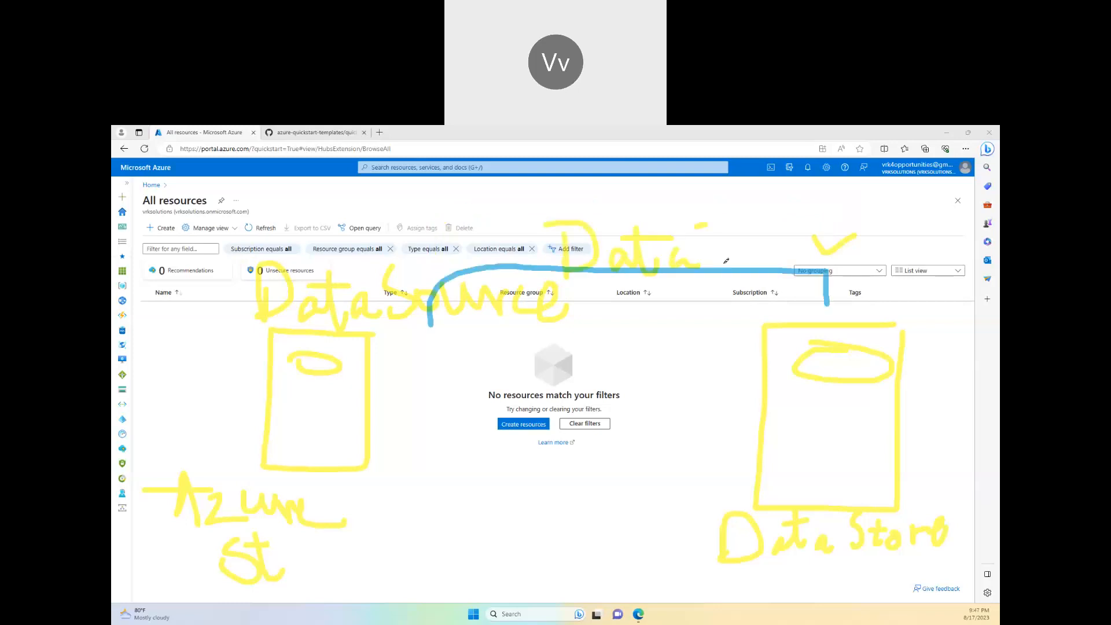
left_click_drag(726, 206, 727, 292)
left_click_drag(706, 254, 738, 249)
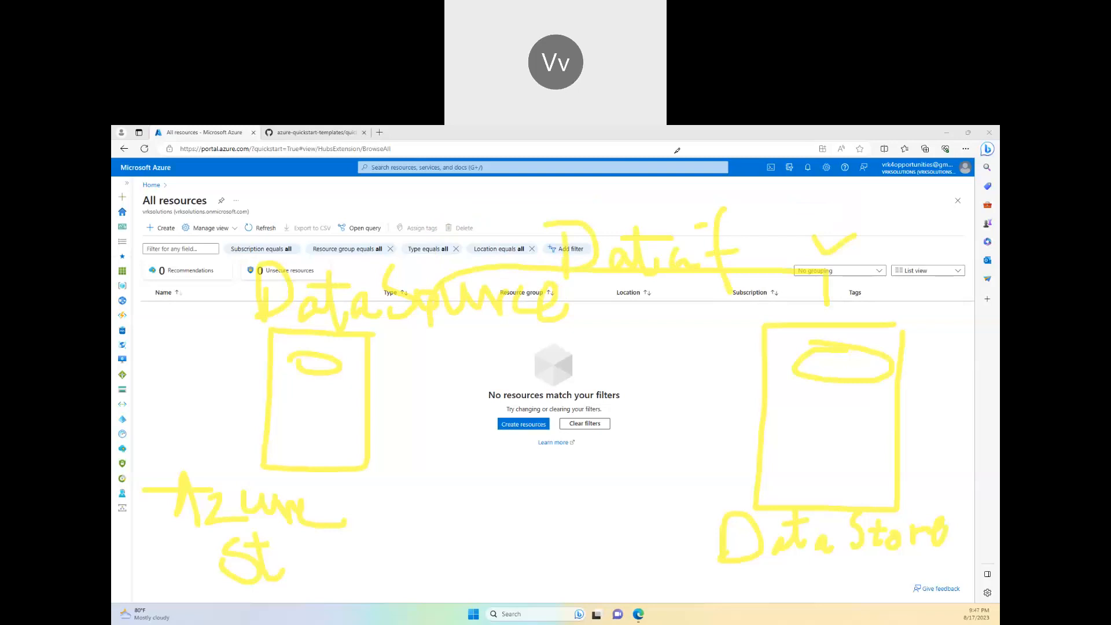
left_click(639, 142)
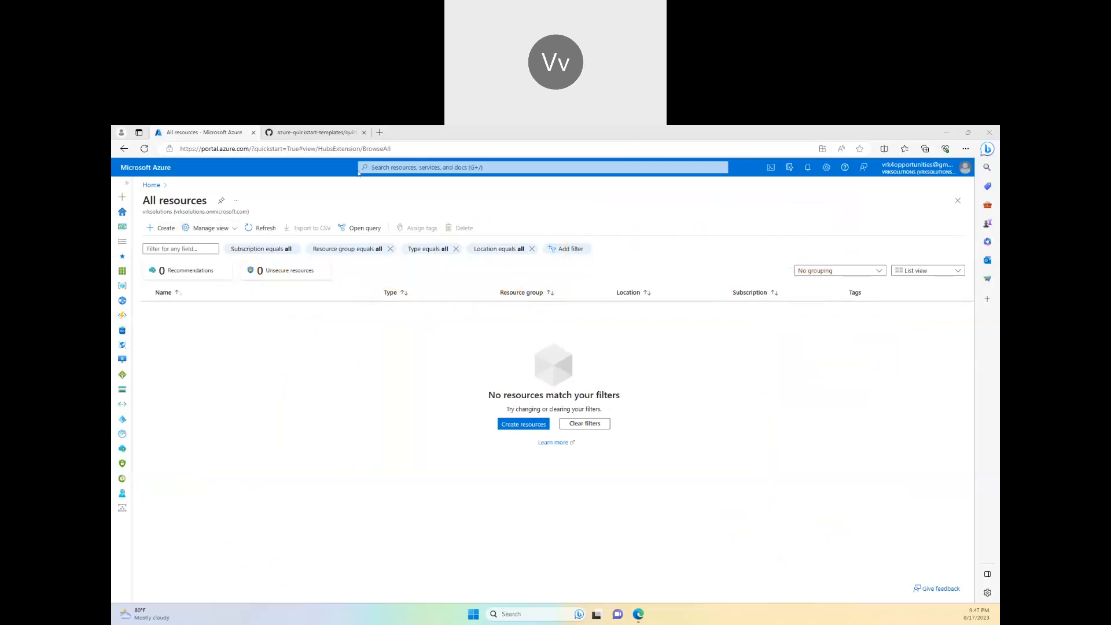
- Search the portal for Data Factory, open the Data factories service and start creating a data factory
left_click(394, 168)
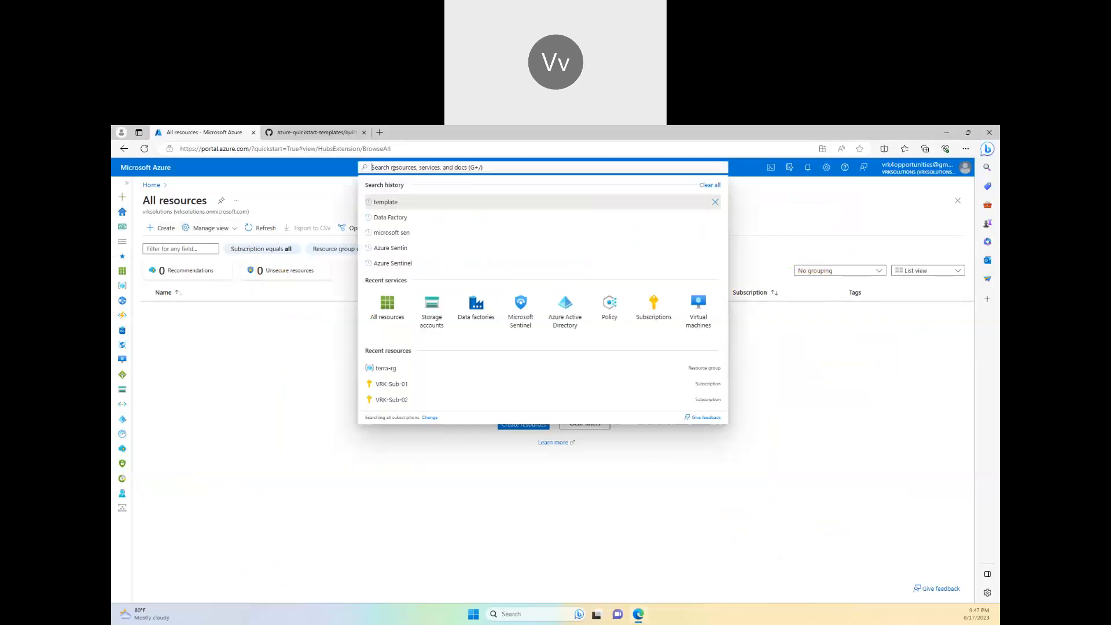
left_click(404, 218)
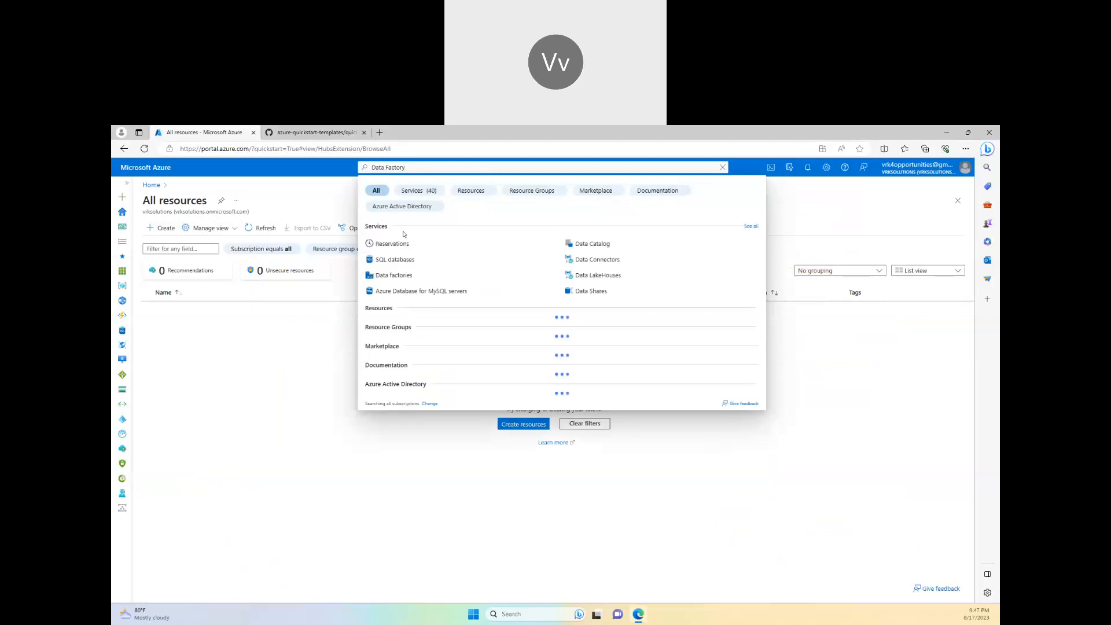
left_click(404, 276)
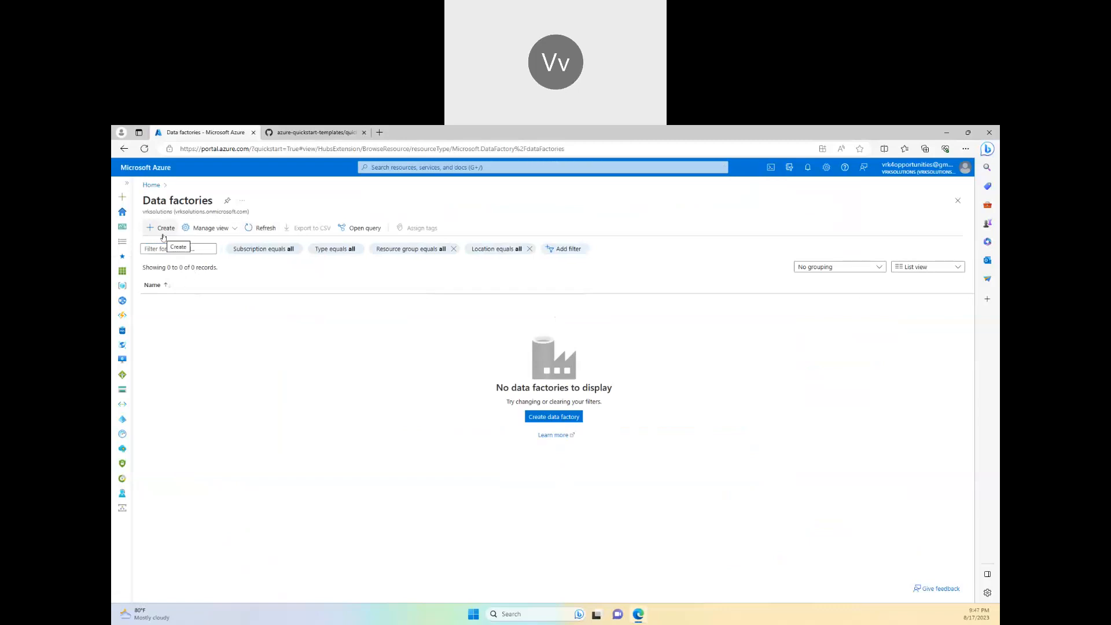
left_click(163, 229)
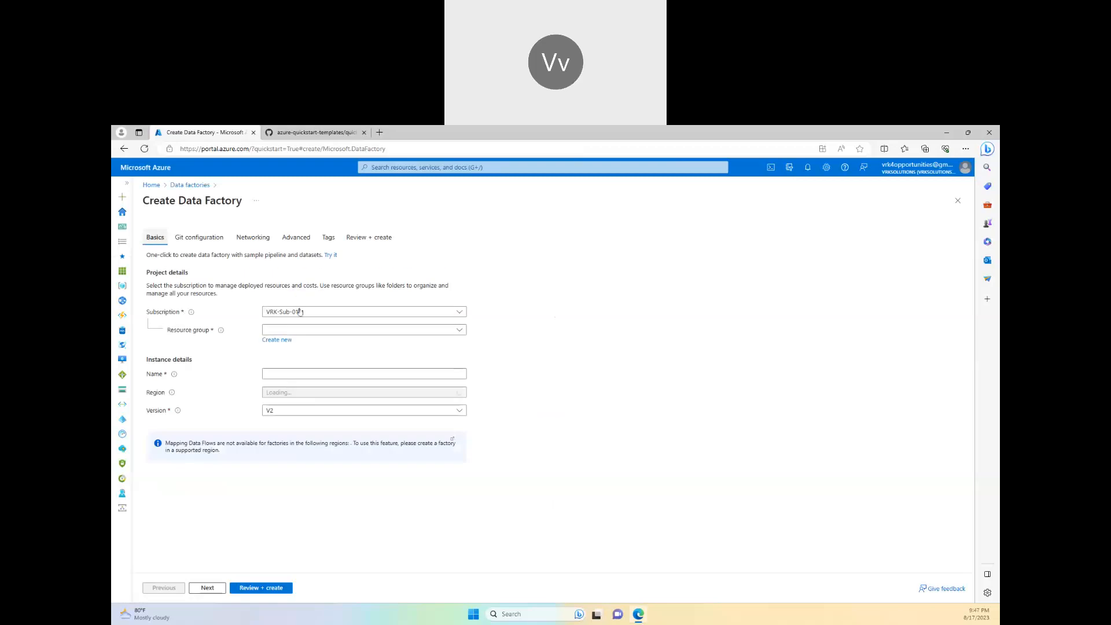
- Set the resource group to data-rg and the name to VRK-ADF, then review and create the data factory
left_click(278, 331)
left_click(283, 361)
left_click(287, 374)
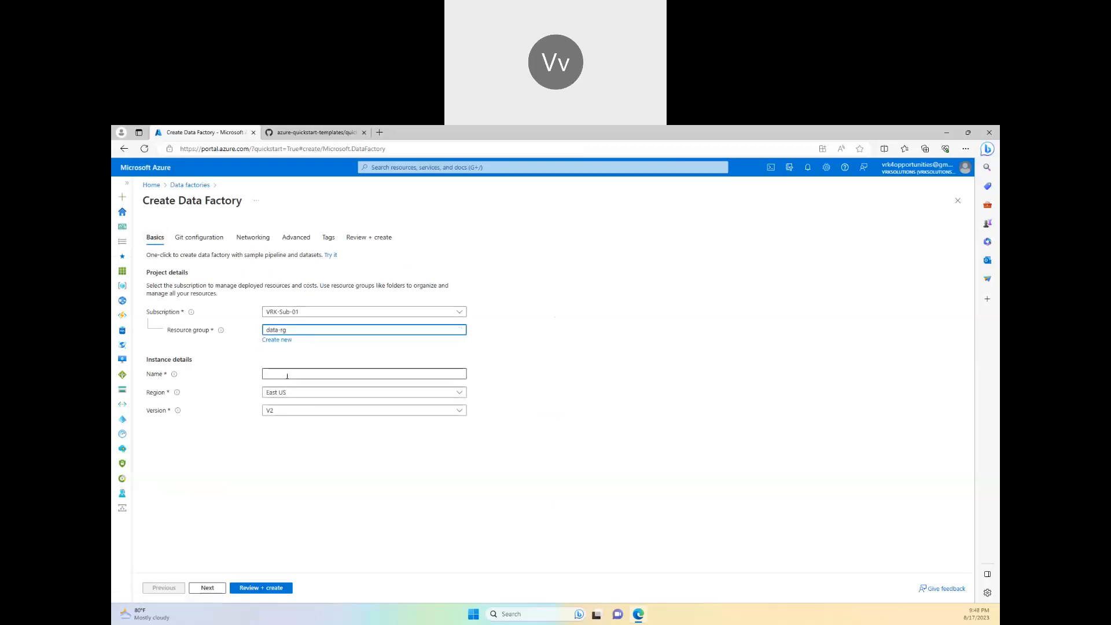
type("a")
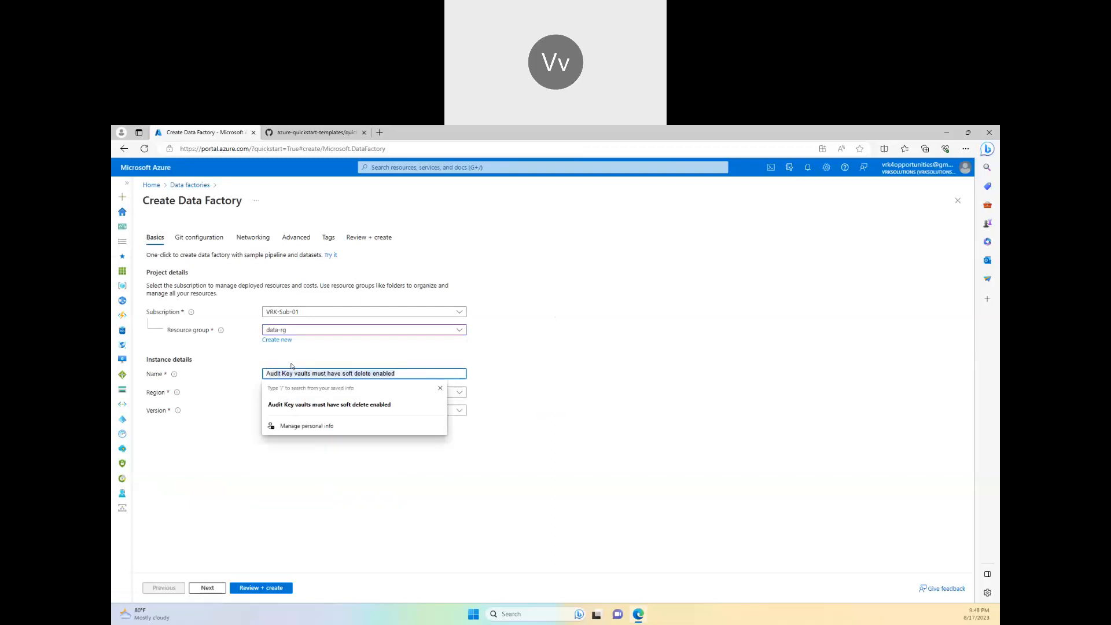
key("BackSpace")
key("Escape")
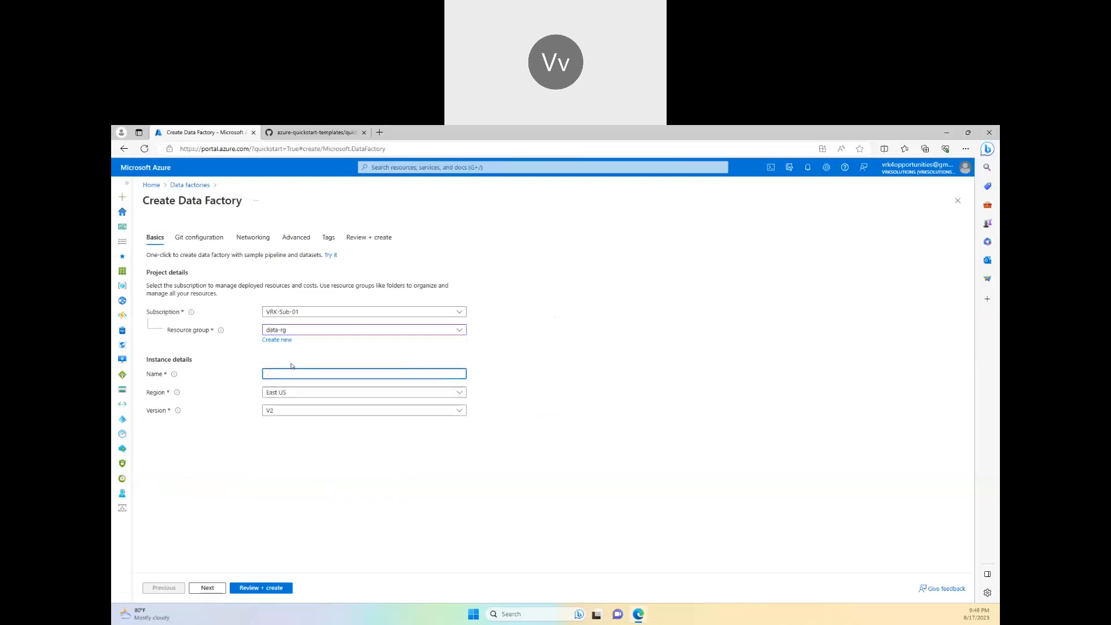
type("VRK-ADF")
left_click(251, 573)
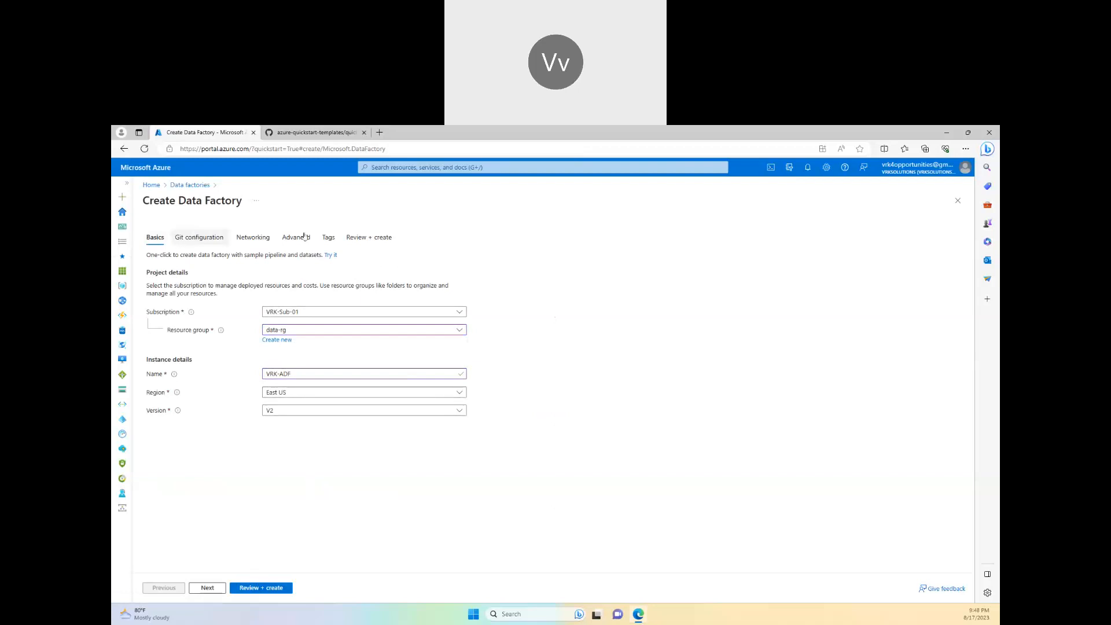
left_click(361, 237)
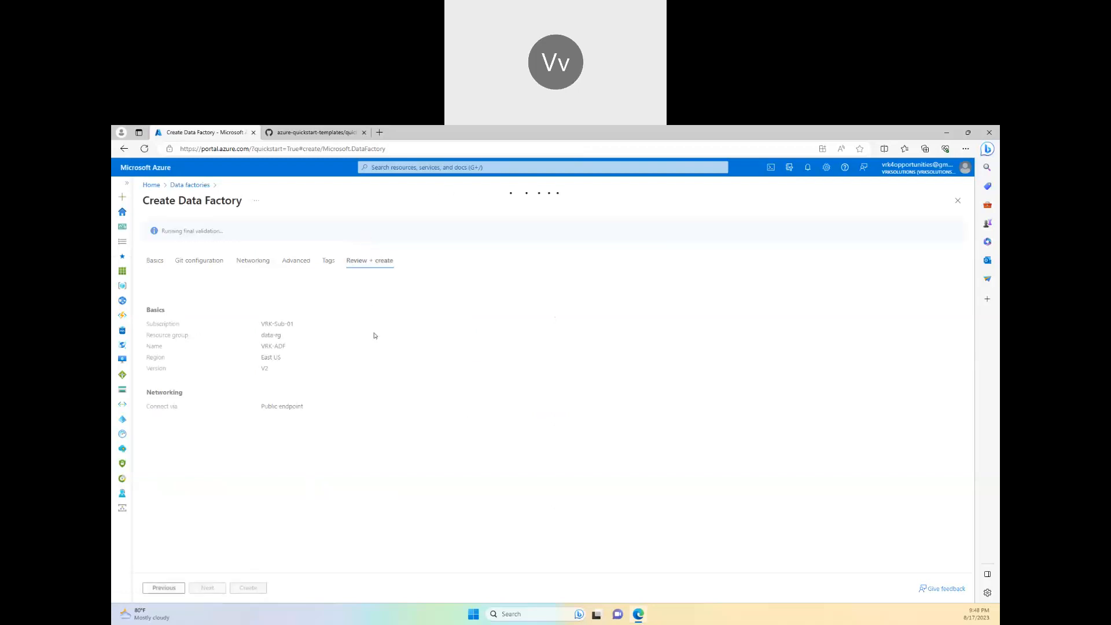
left_click(249, 588)
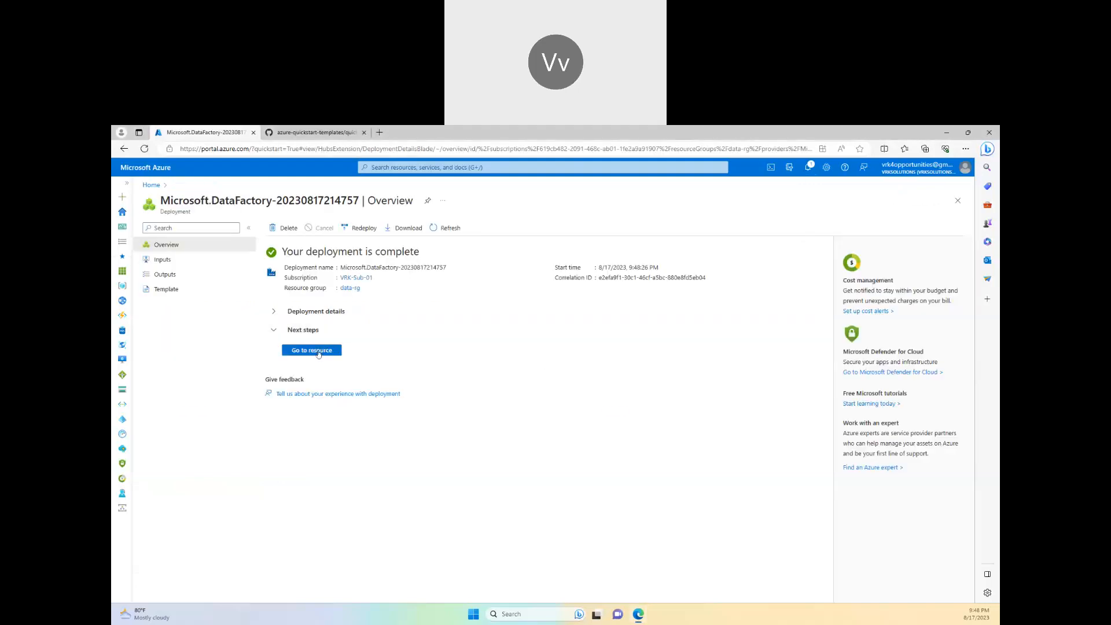
- Open the deployed VRK-ADF resource and launch Azure Data Factory Studio
left_click(317, 353)
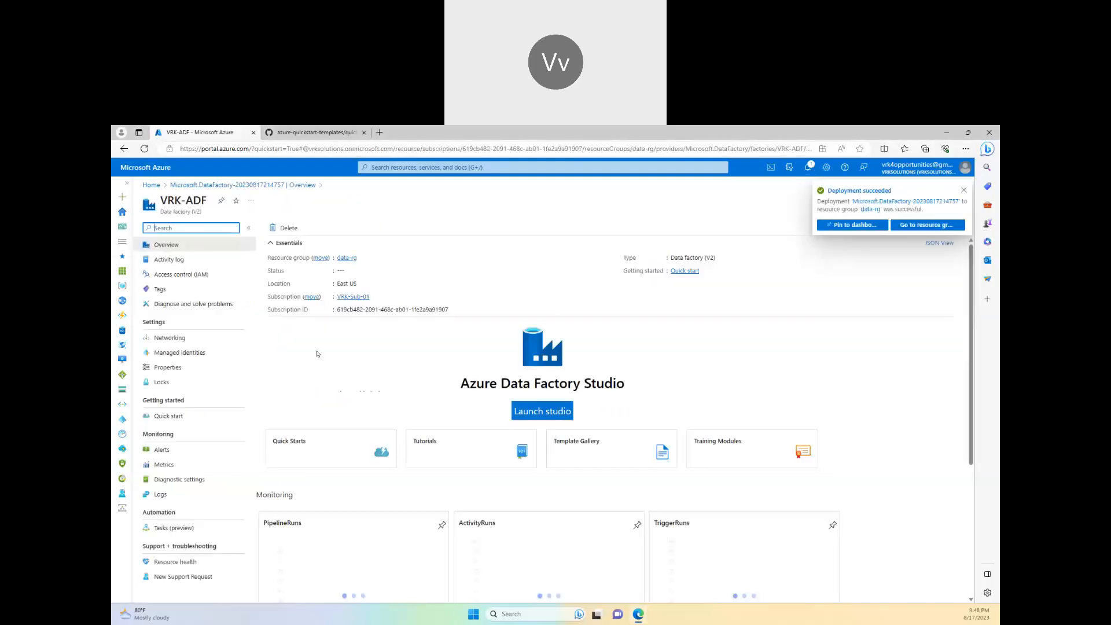
left_click(964, 189)
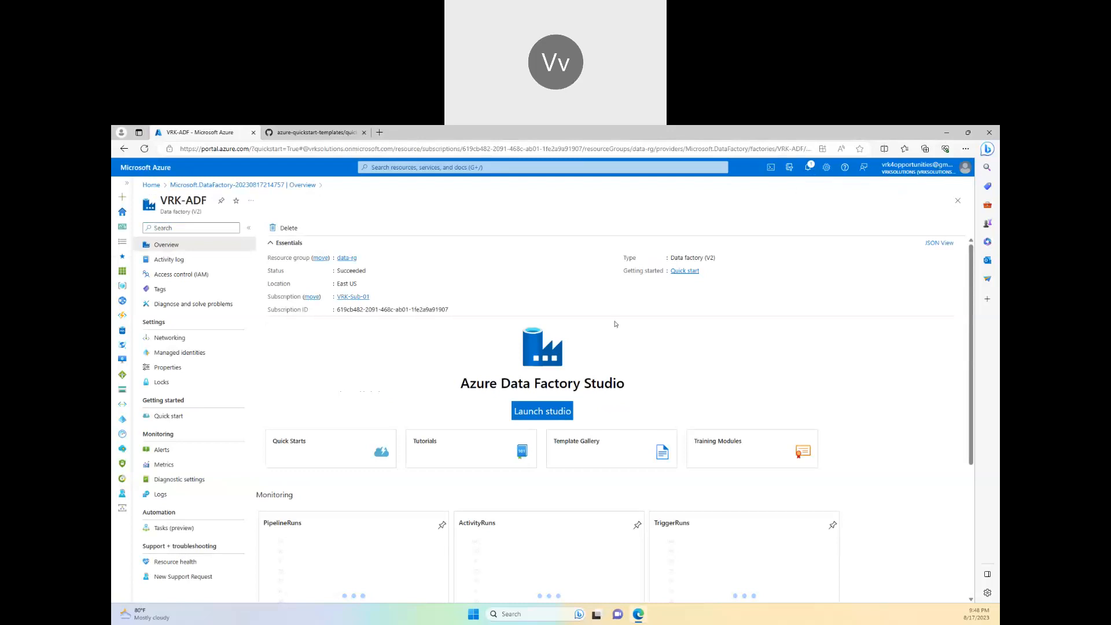
left_click(539, 412)
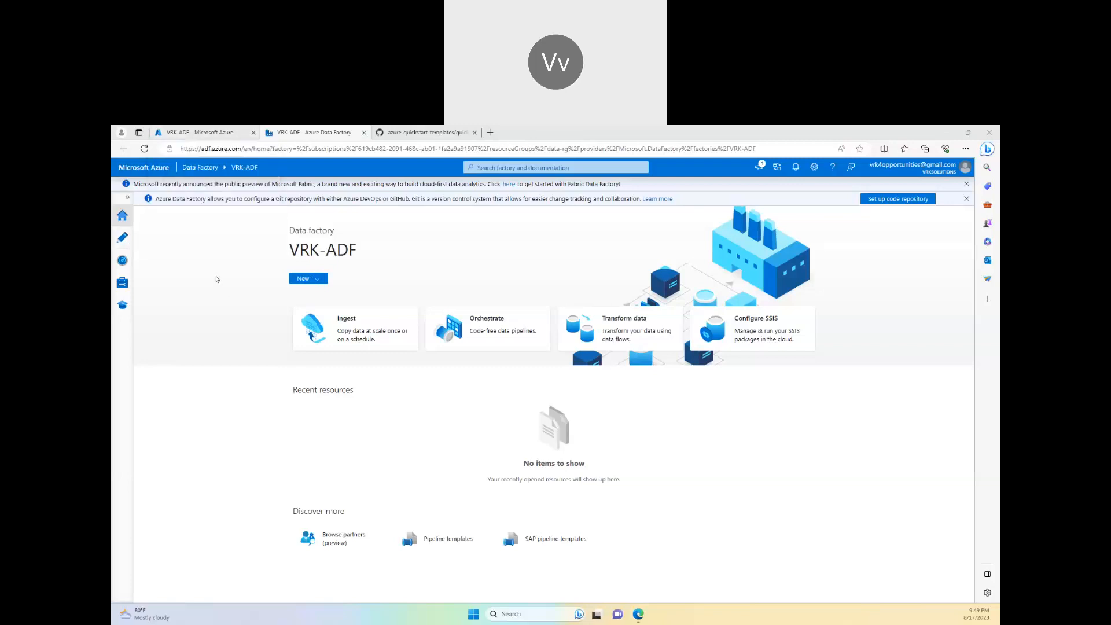
- Return to the Azure portal home and start a new storage account in the data-rg resource group
left_click(197, 132)
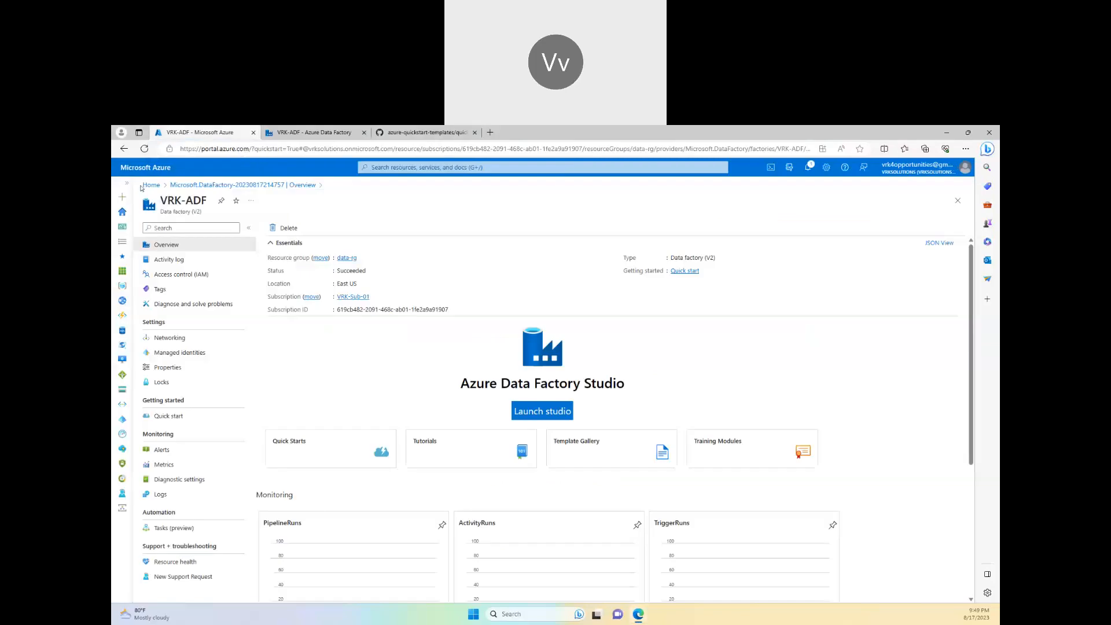
left_click(147, 186)
left_click(472, 219)
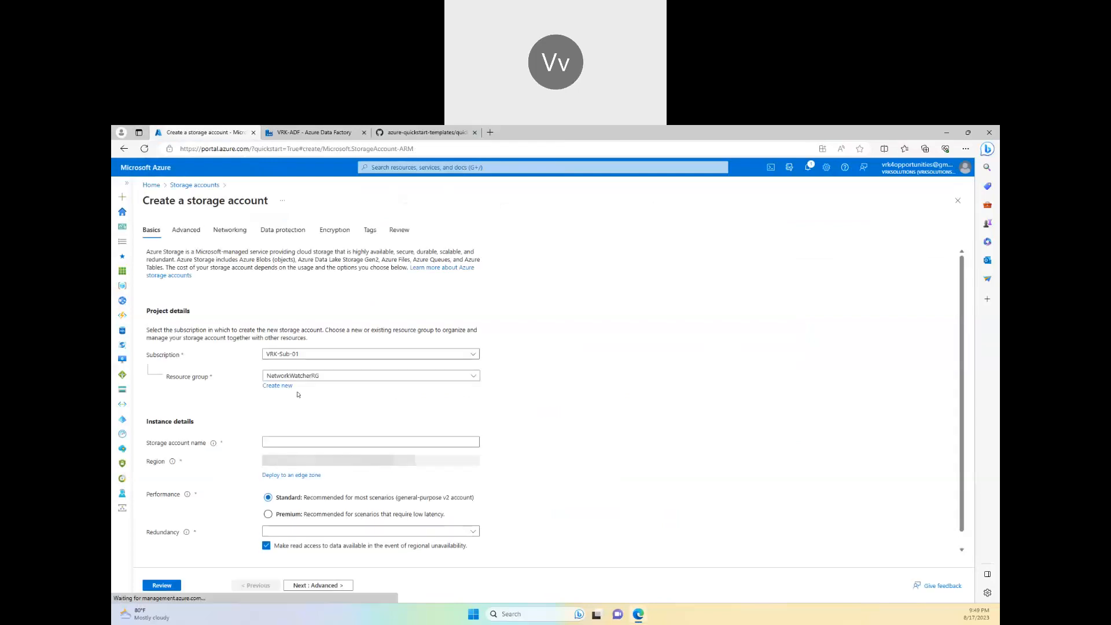
left_click(299, 376)
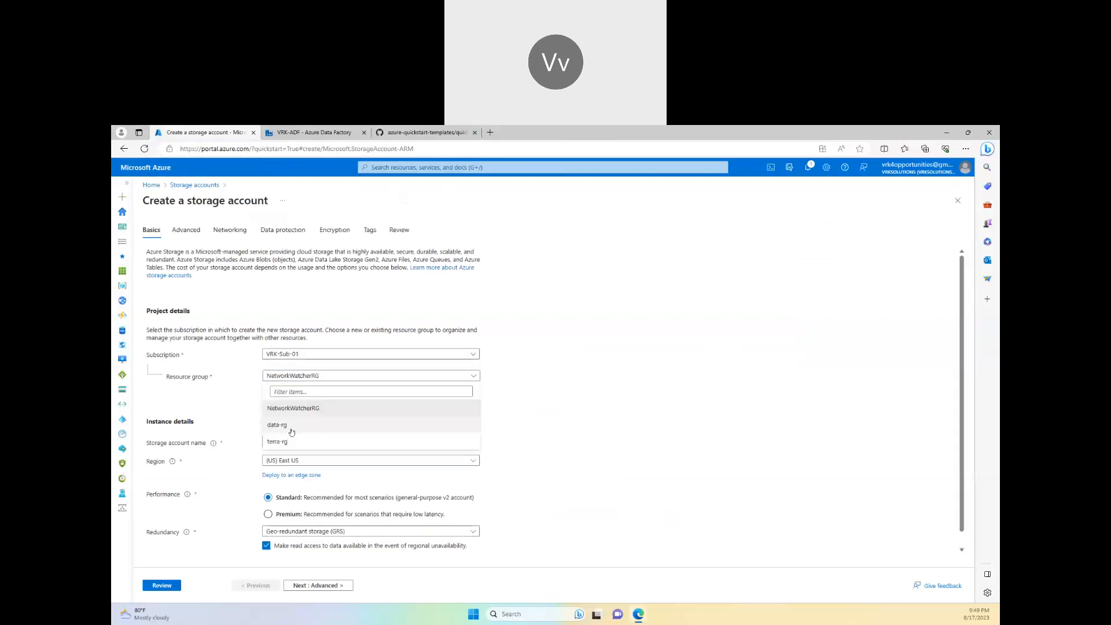
left_click(291, 429)
- Name the storage account adfdatastoretest
left_click(283, 444)
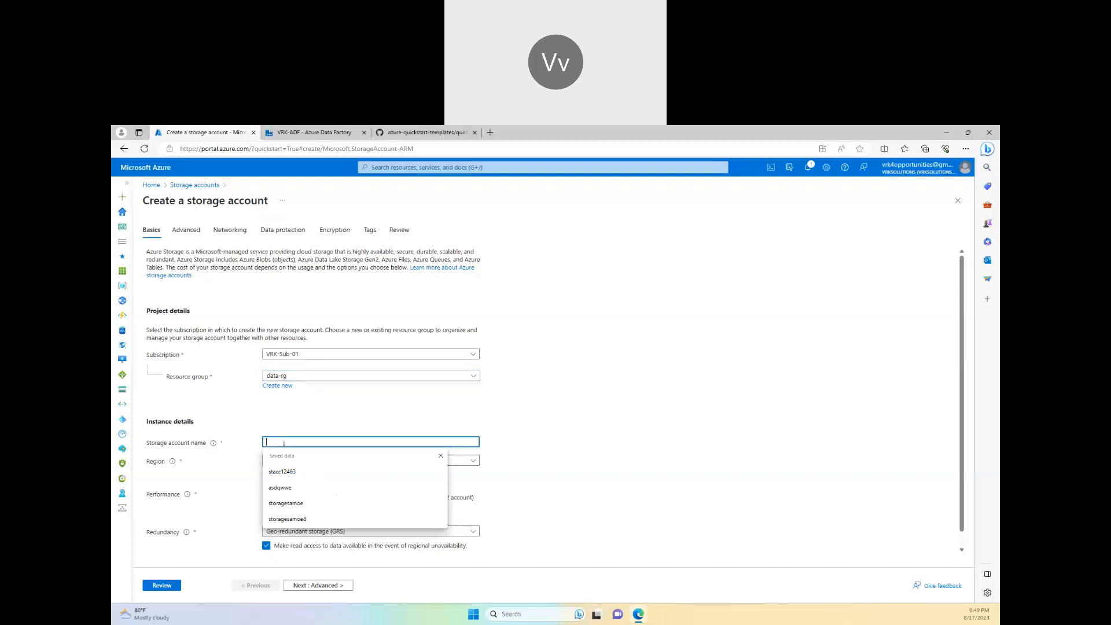
type("a")
key("BackSpace")
key("BackSpace")
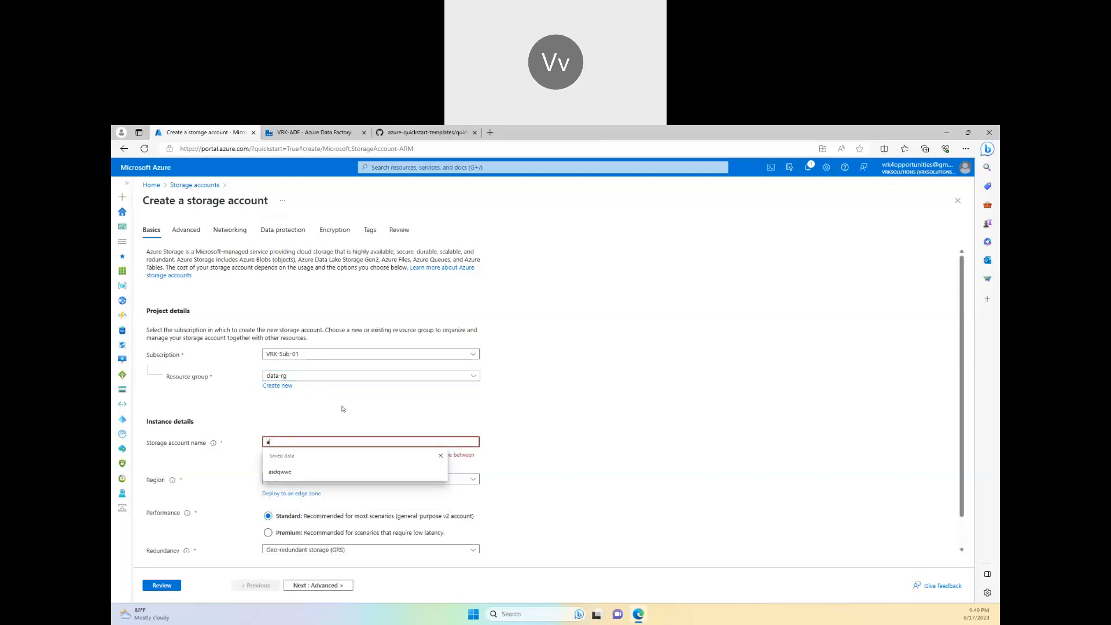
type("A")
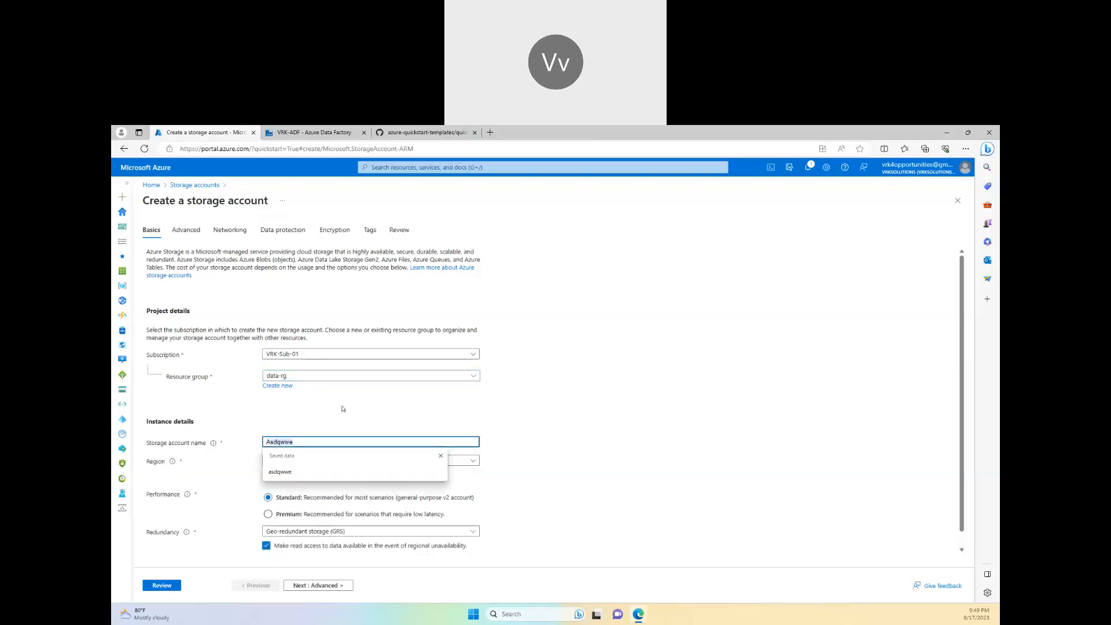
type("ad")
key("BackSpace")
key("BackSpace")
key("BackSpace")
type("ads")
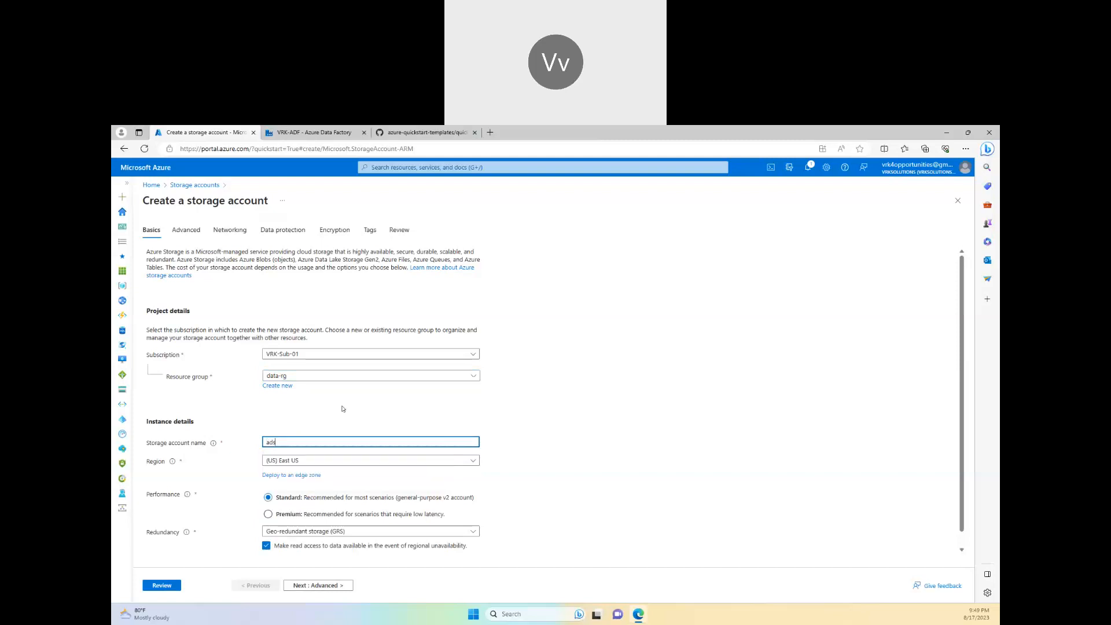
type("fdatastore")
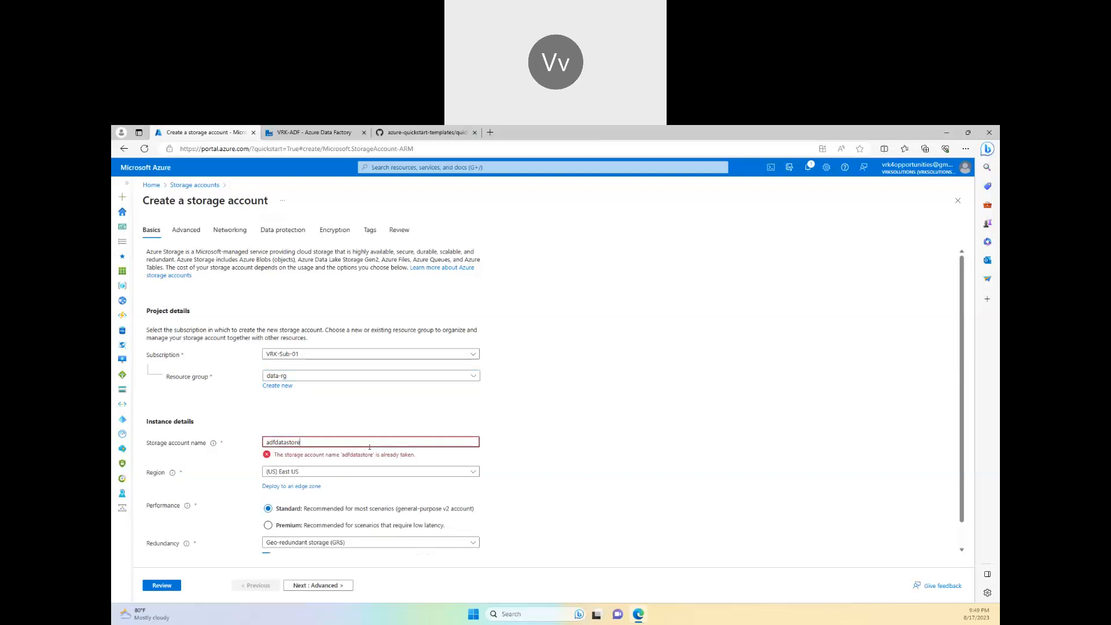
type("test")
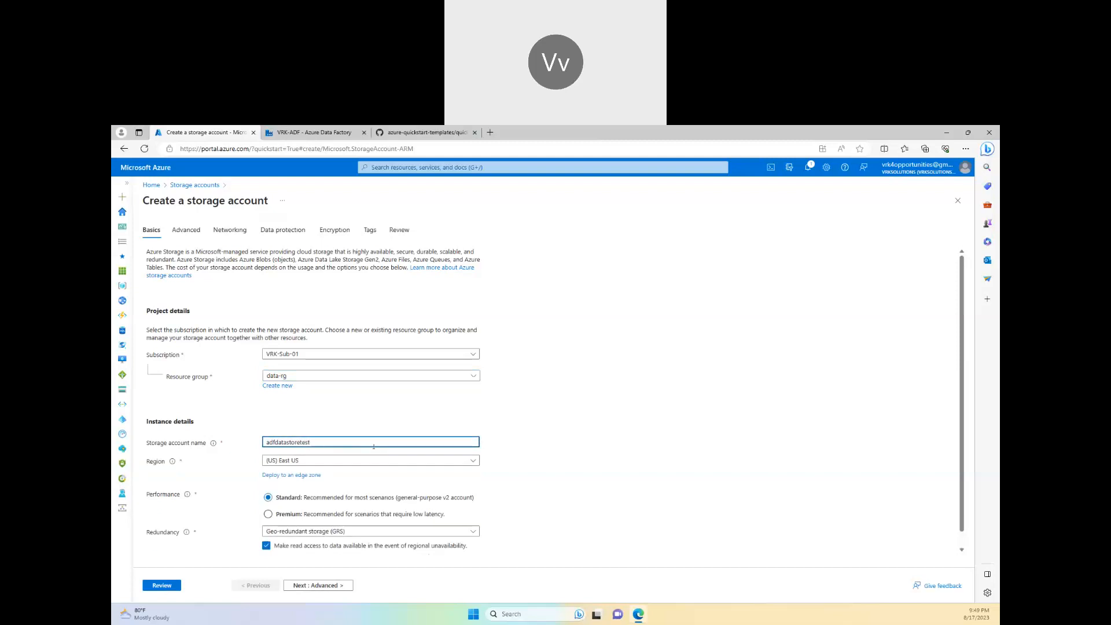
left_click(614, 434)
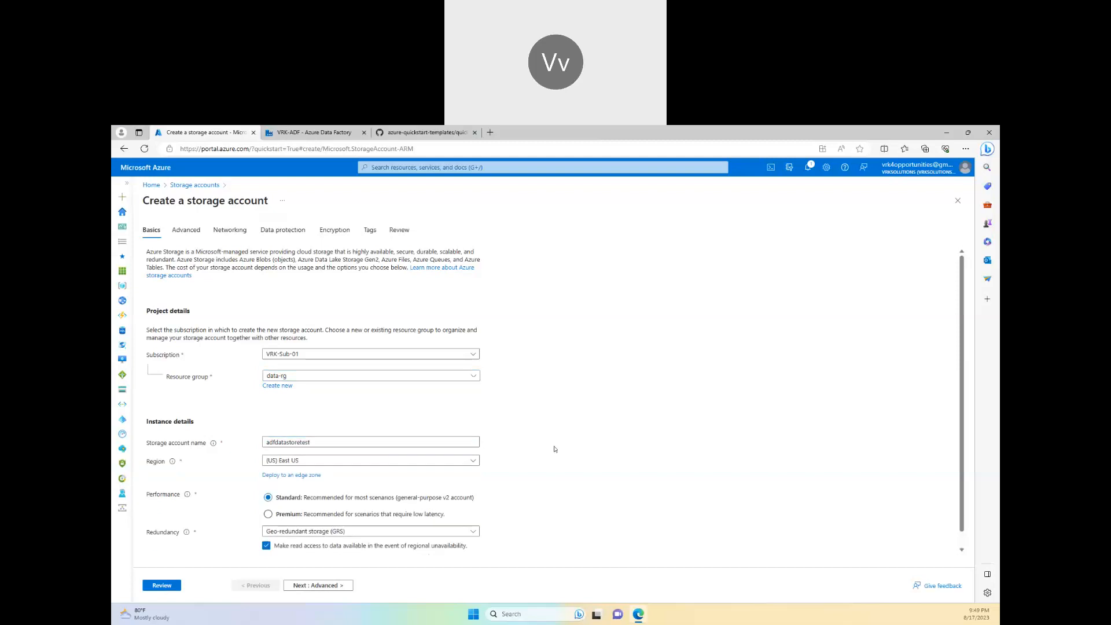
- Set the storage account's redundancy to Locally-redundant storage (LRS) and proceed to the configuration review
left_click(302, 517)
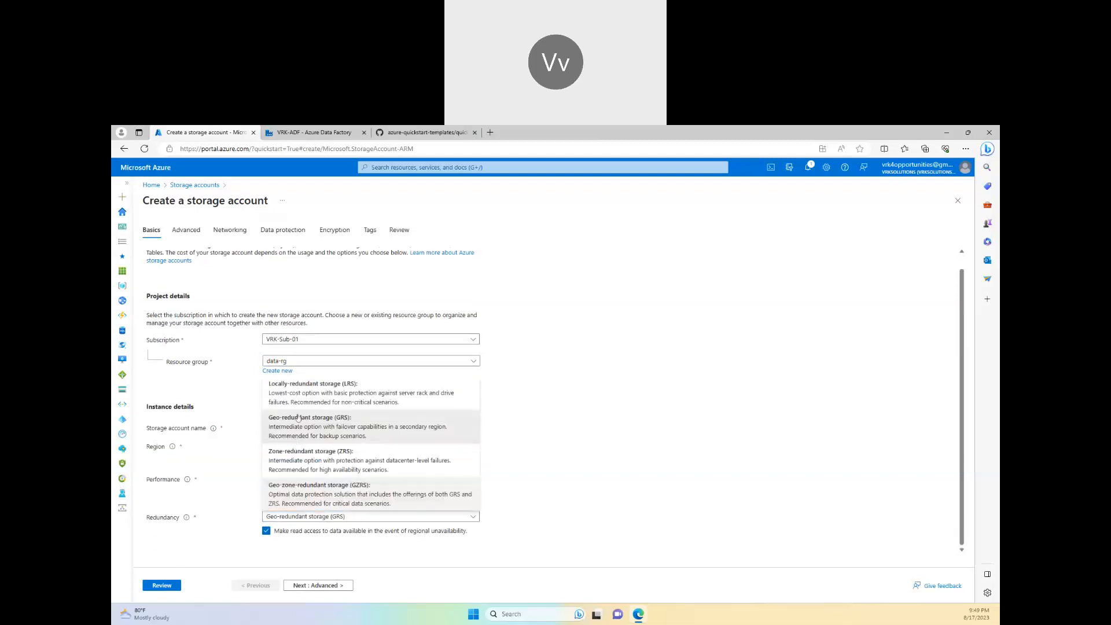
left_click(313, 389)
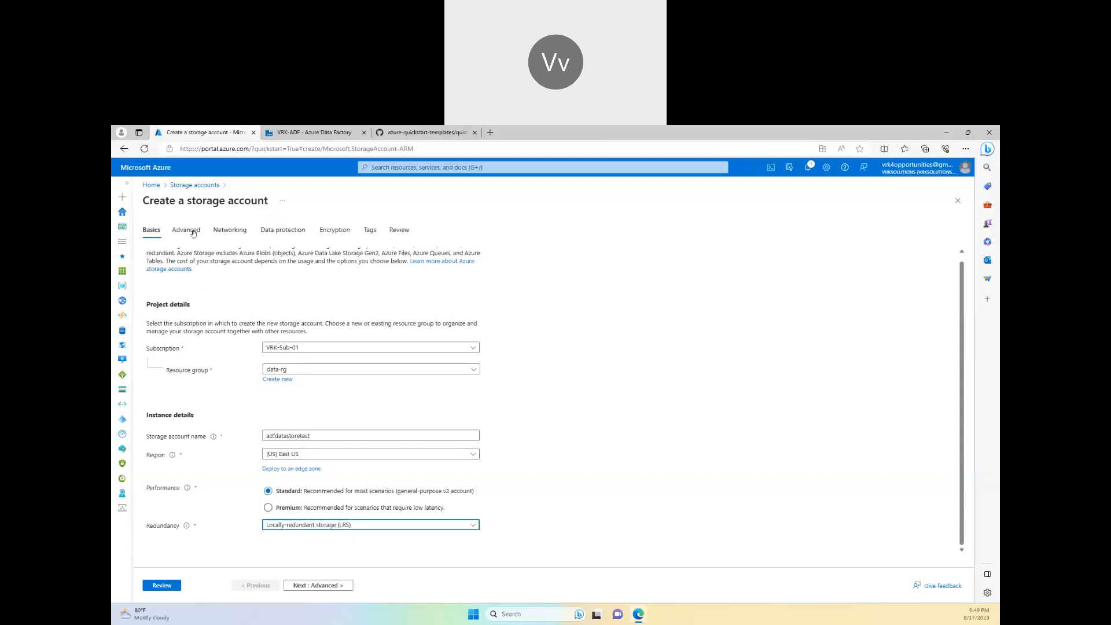
left_click(393, 230)
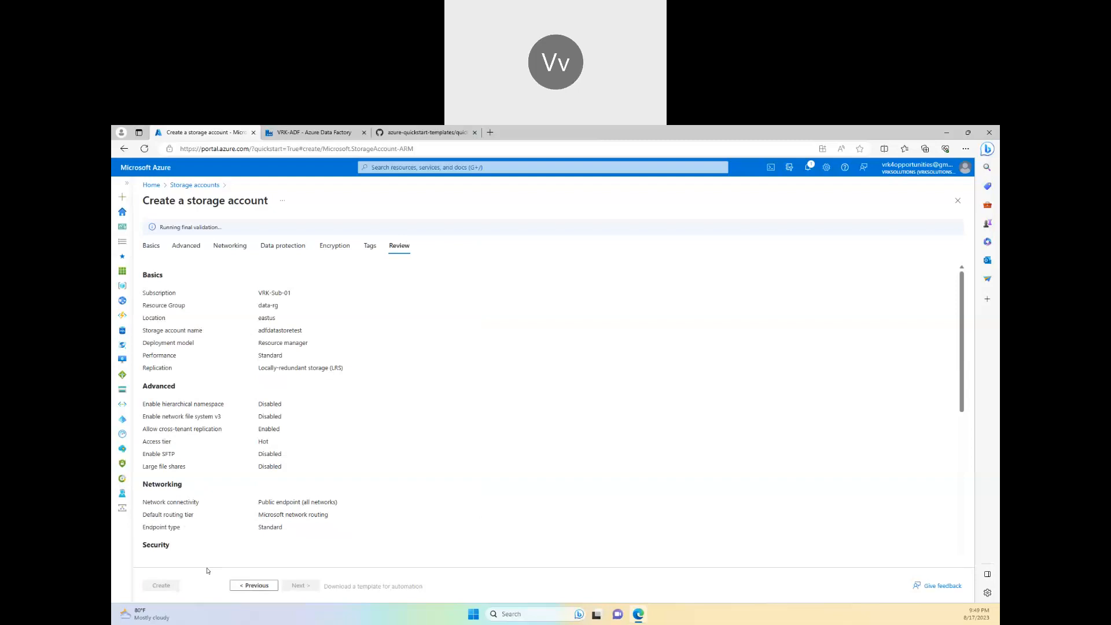
- Create the adfdatastoretest storage account and return to the Azure portal home
left_click(165, 587)
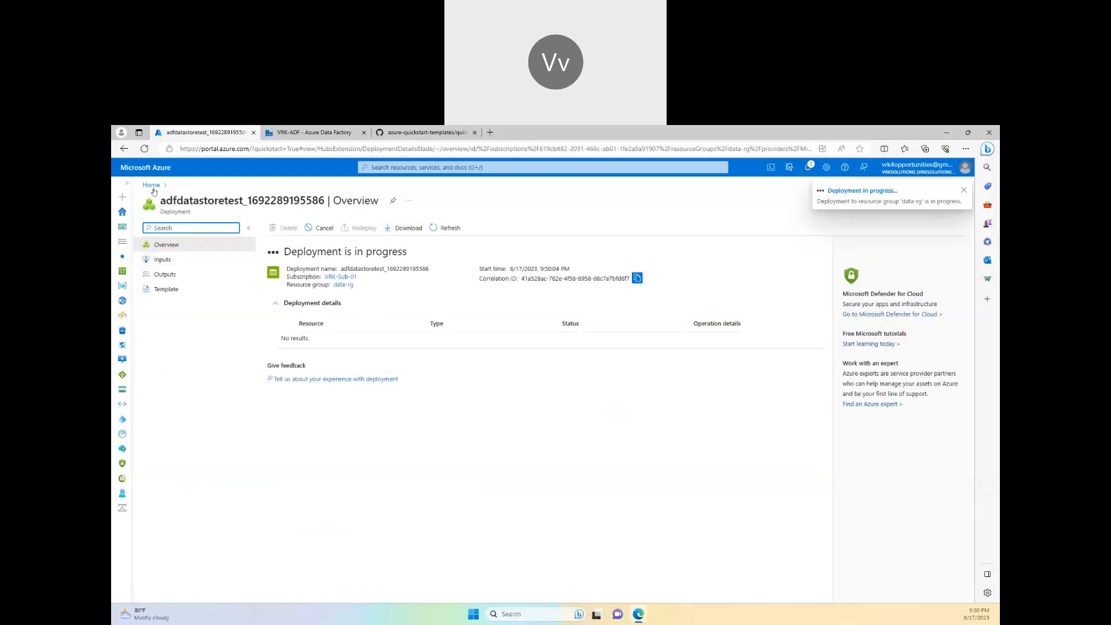
left_click(152, 186)
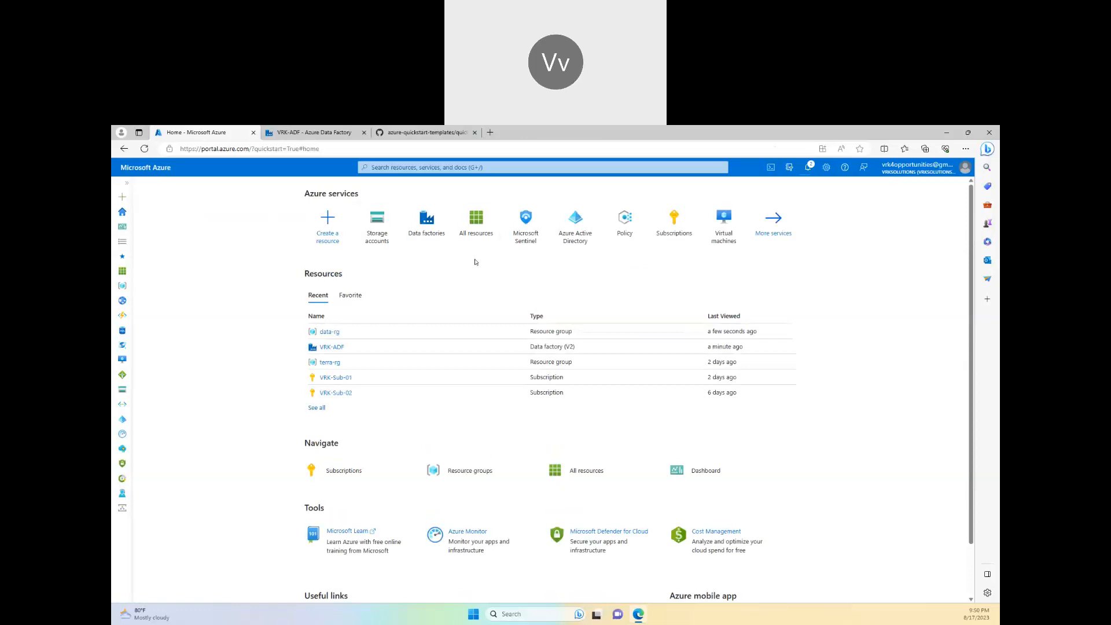
mouse_move(431, 228)
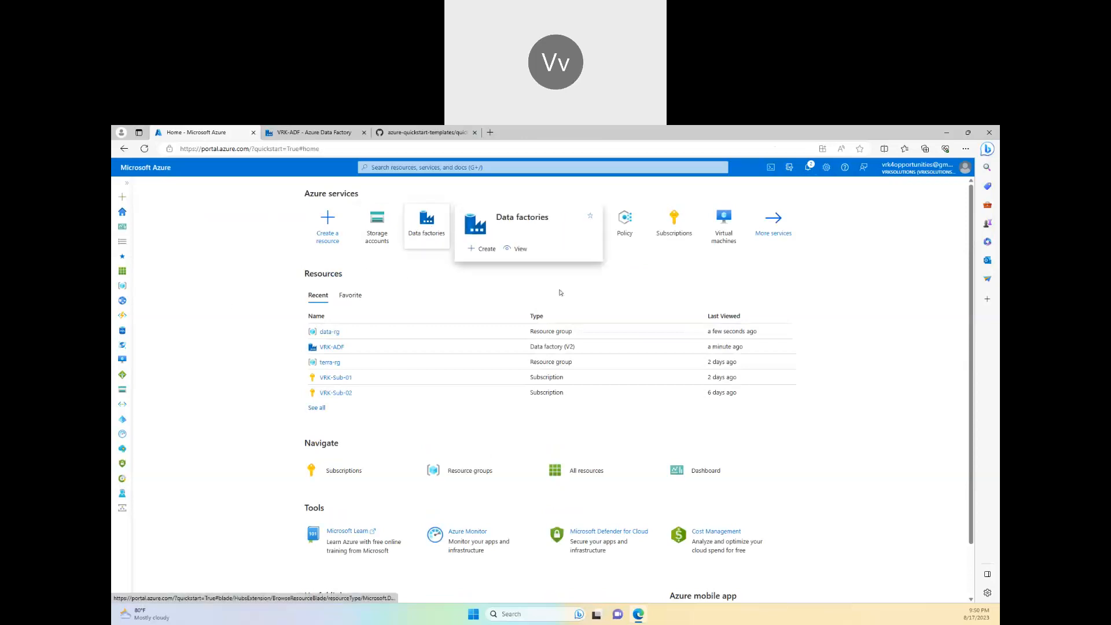
- Search the portal for "custom tem" and open Deploy a custom template
left_click(442, 168)
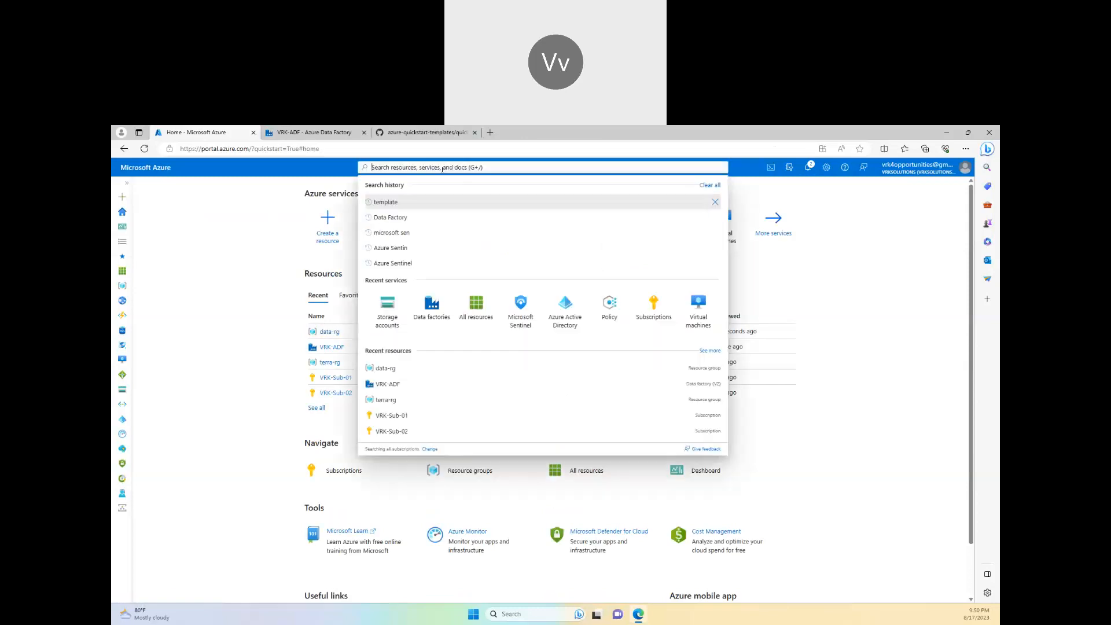
type("c")
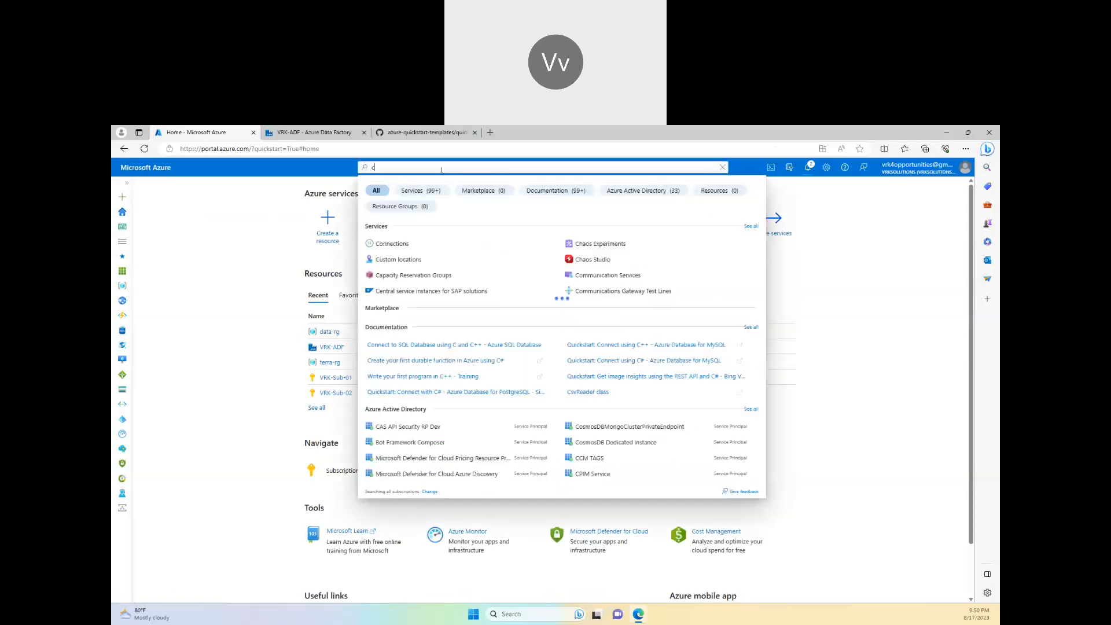
type("ustin")
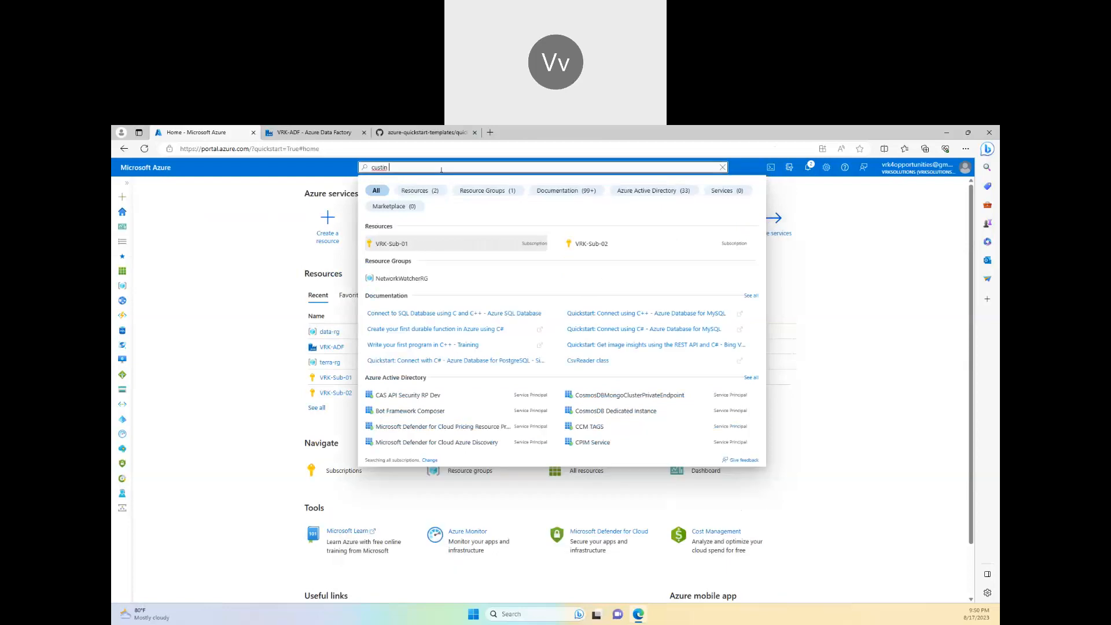
key("BackSpace")
key("BackSpace")
type("om tem")
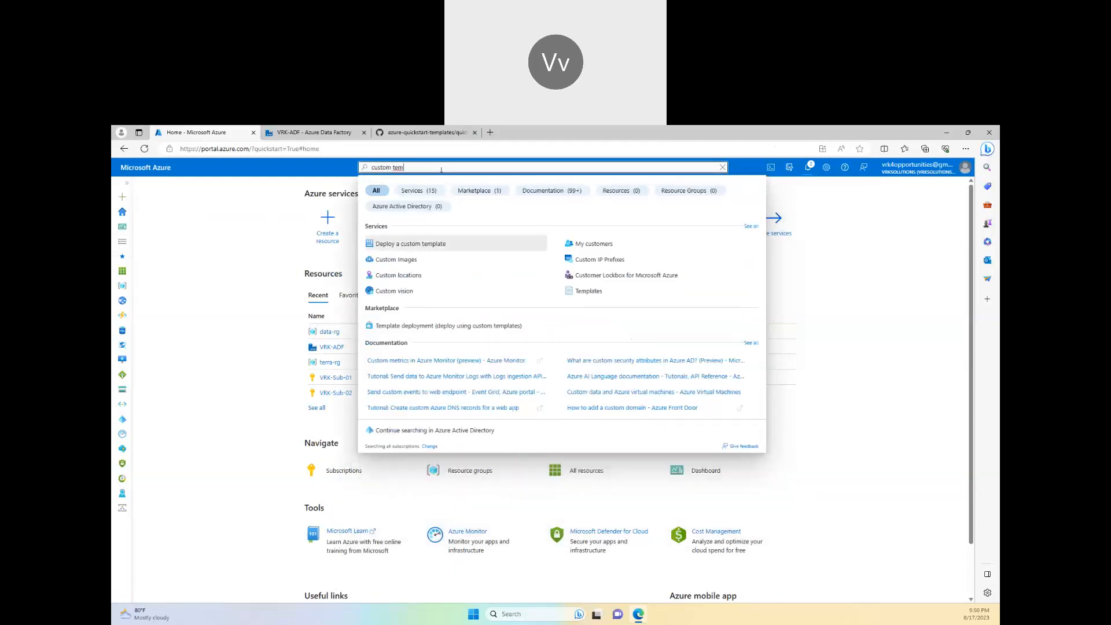
key("Return")
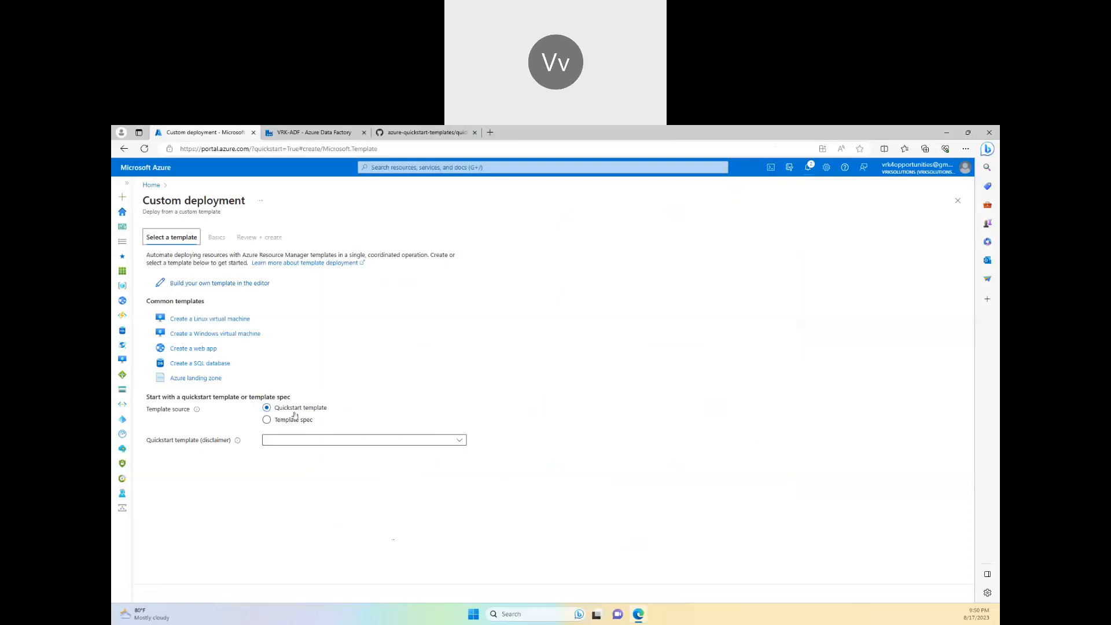
- Examine azuredeploy.json in GitHub's data-factory-copy-data-tool folder, including the CSV file in its contentUri, and return to the custom deployment
left_click(423, 132)
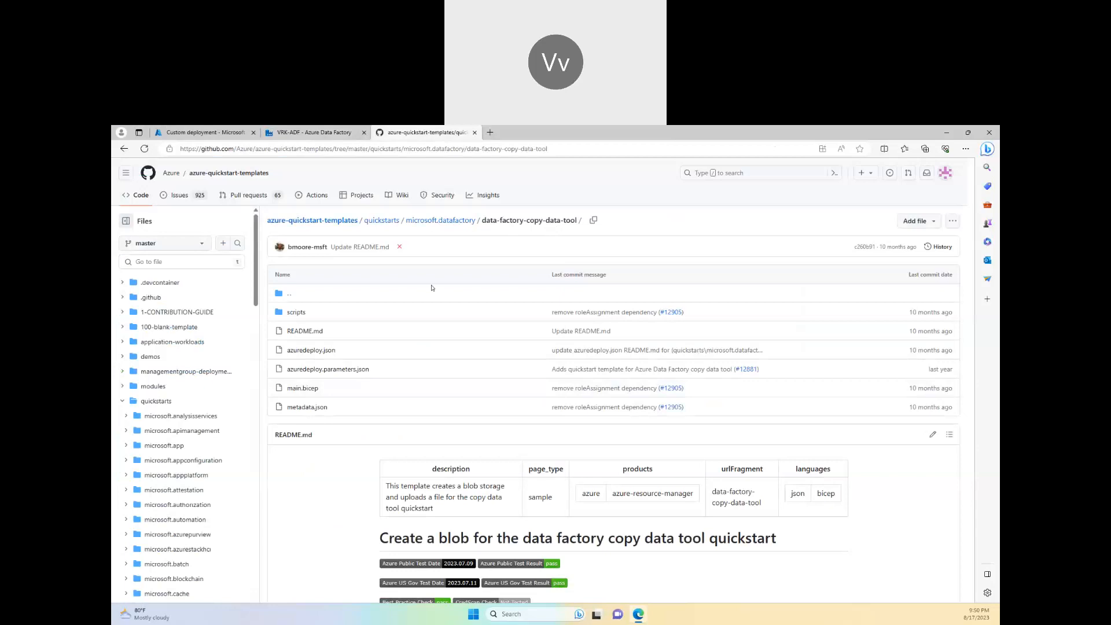
left_click(308, 353)
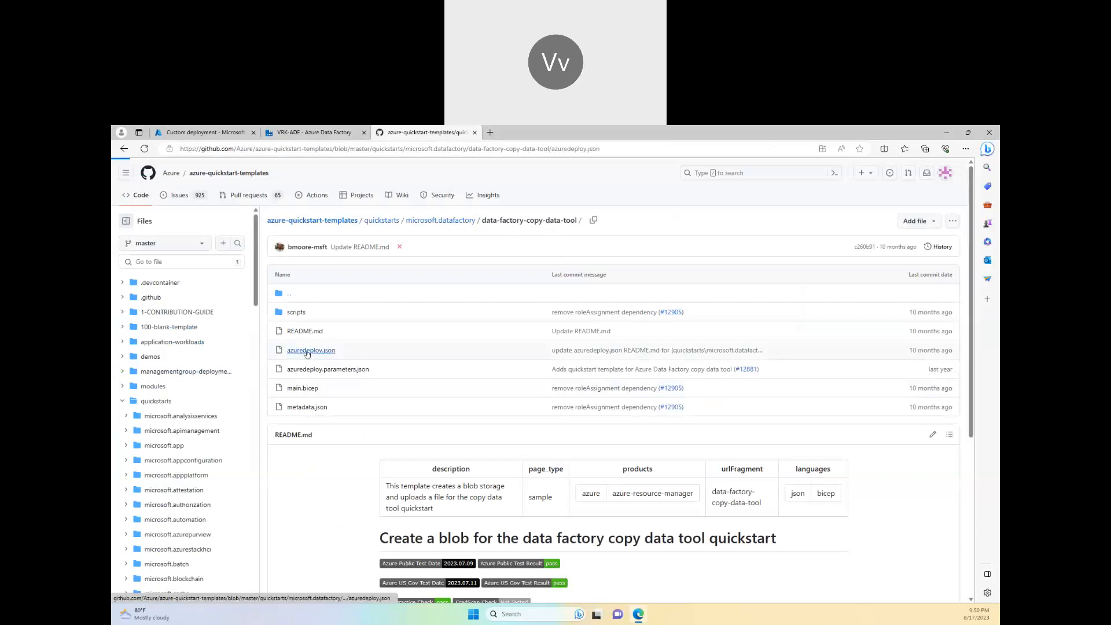
scroll(495, 444, "down", 10)
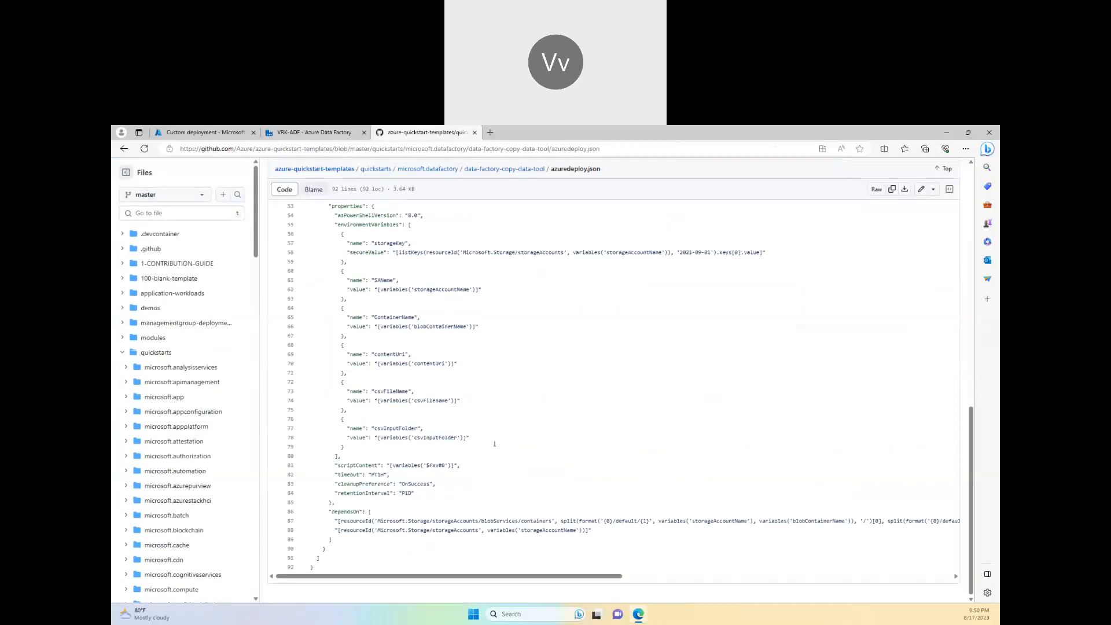
scroll(437, 465, "up", 10)
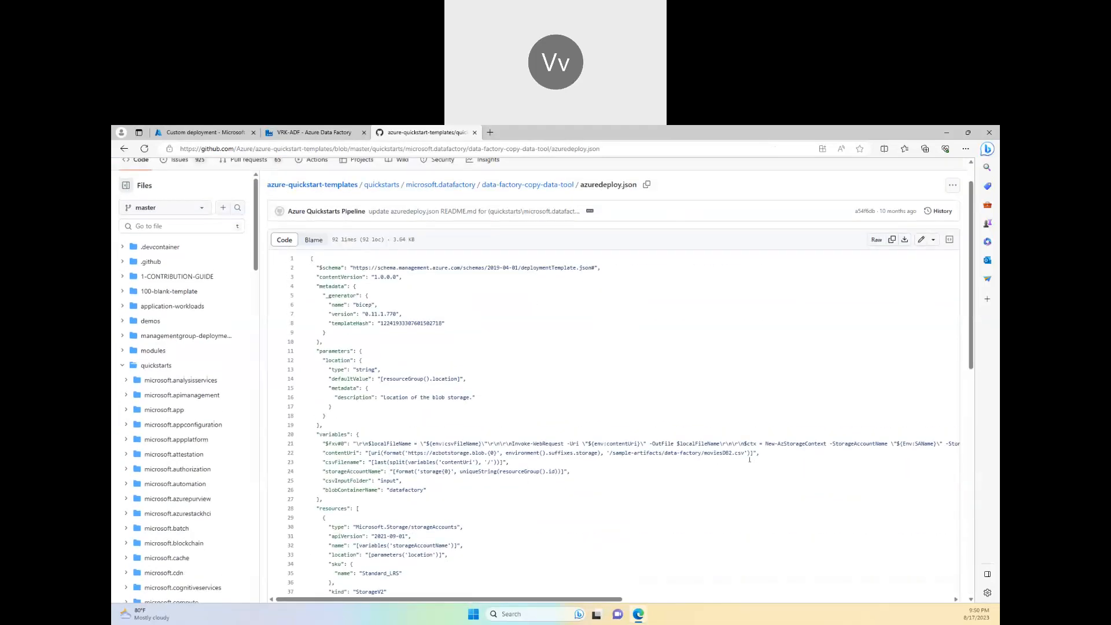
left_click_drag(746, 453, 704, 453)
mouse_move(243, 129)
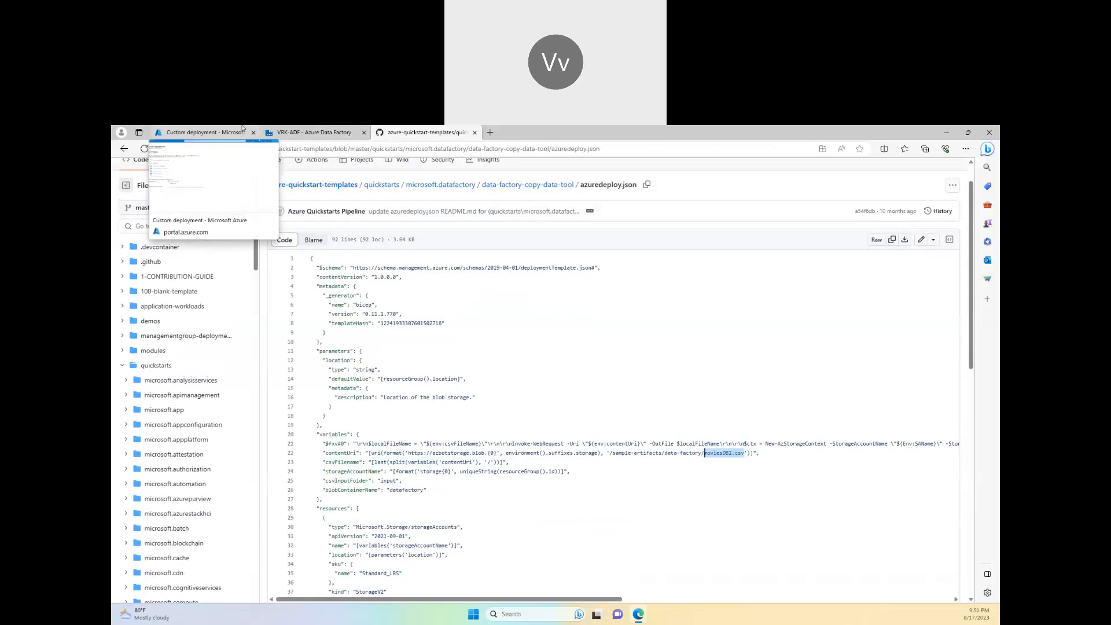
left_click(202, 129)
left_click(423, 132)
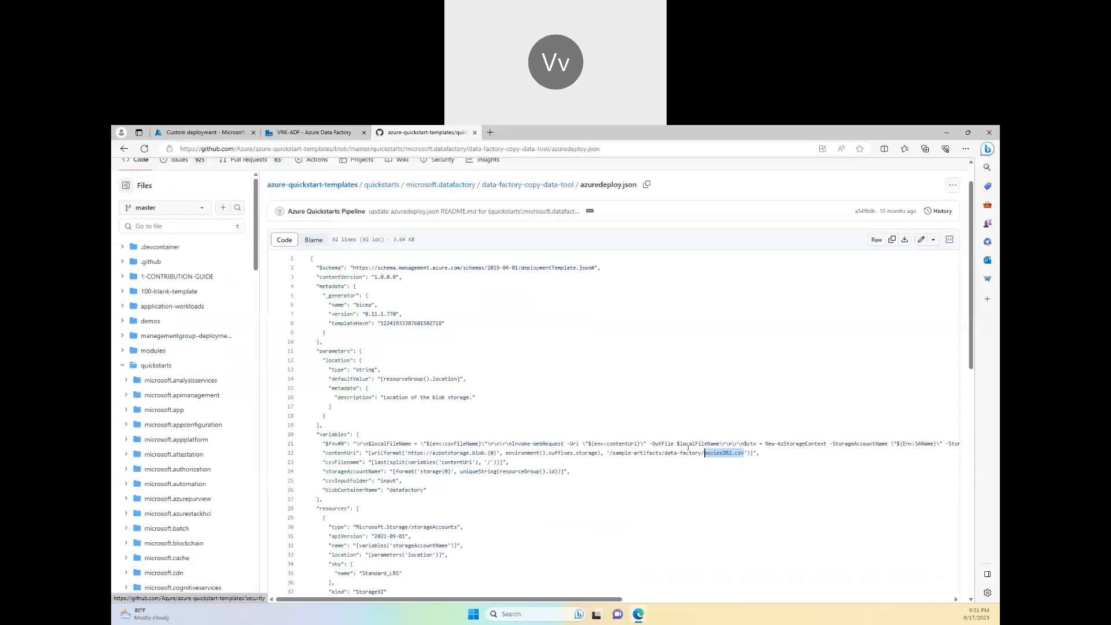
key("ctrl+Tab")
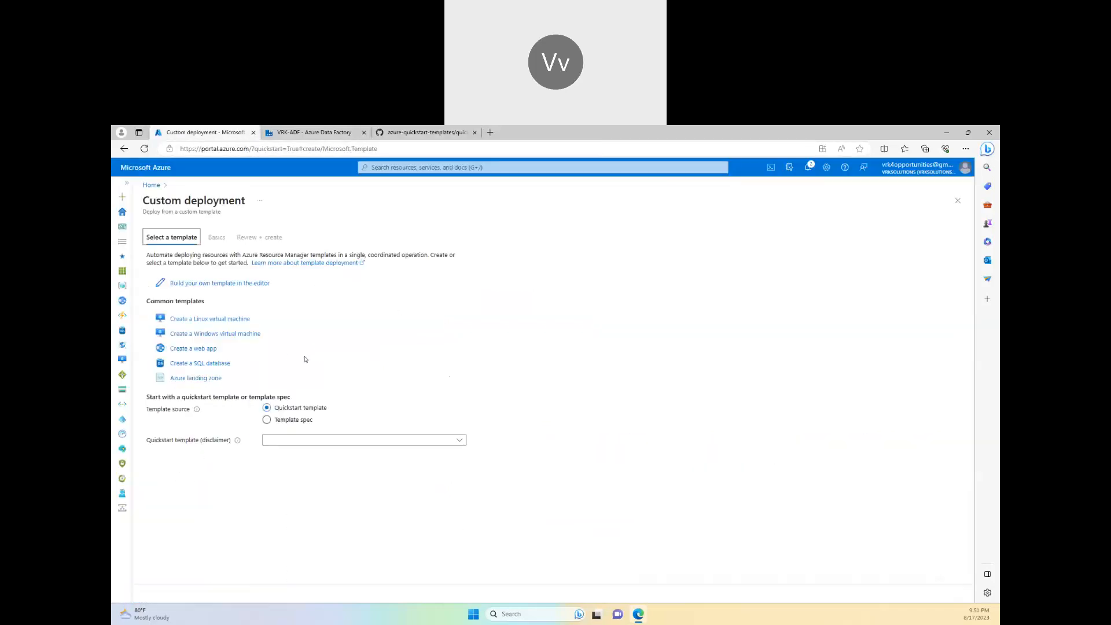
- Copy the folder name data-factory-copy-data-tool from GitHub and use it to find and select the matching quickstart template for the custom deployment
left_click(279, 443)
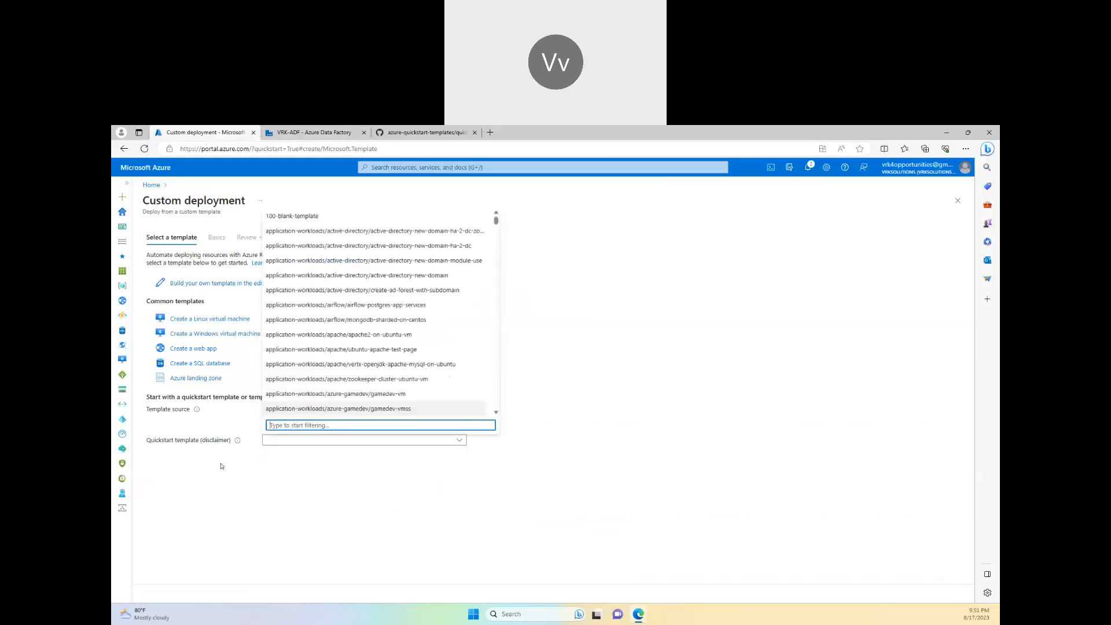
left_click(401, 132)
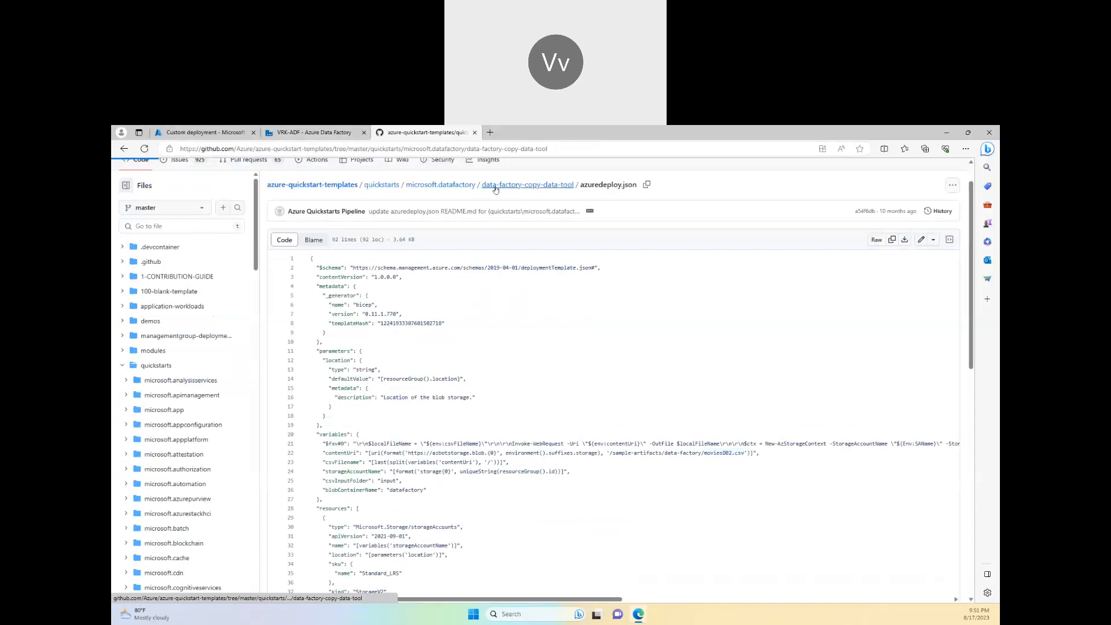
left_click(495, 186)
left_click_drag(577, 173, 480, 173)
key("ctrl+c")
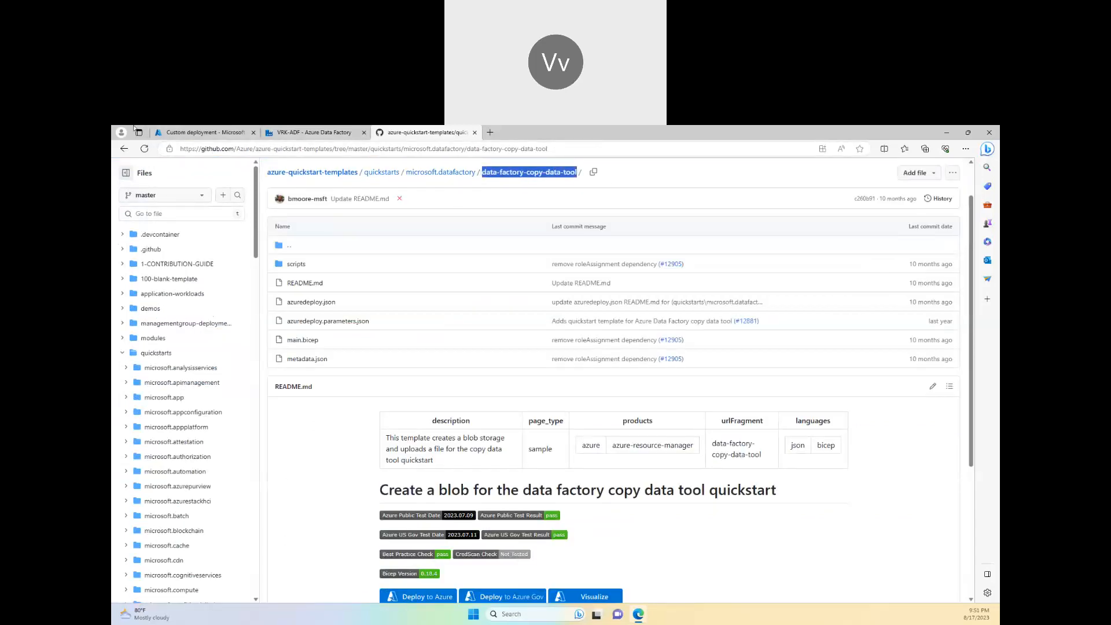
left_click(200, 132)
key("ctrl+v")
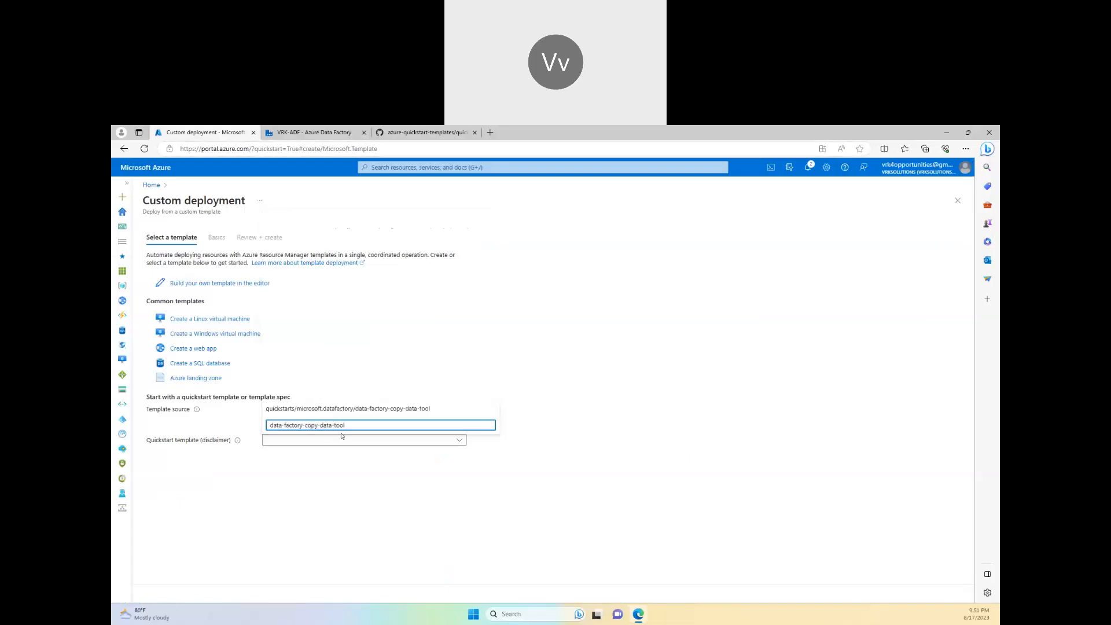
left_click(385, 409)
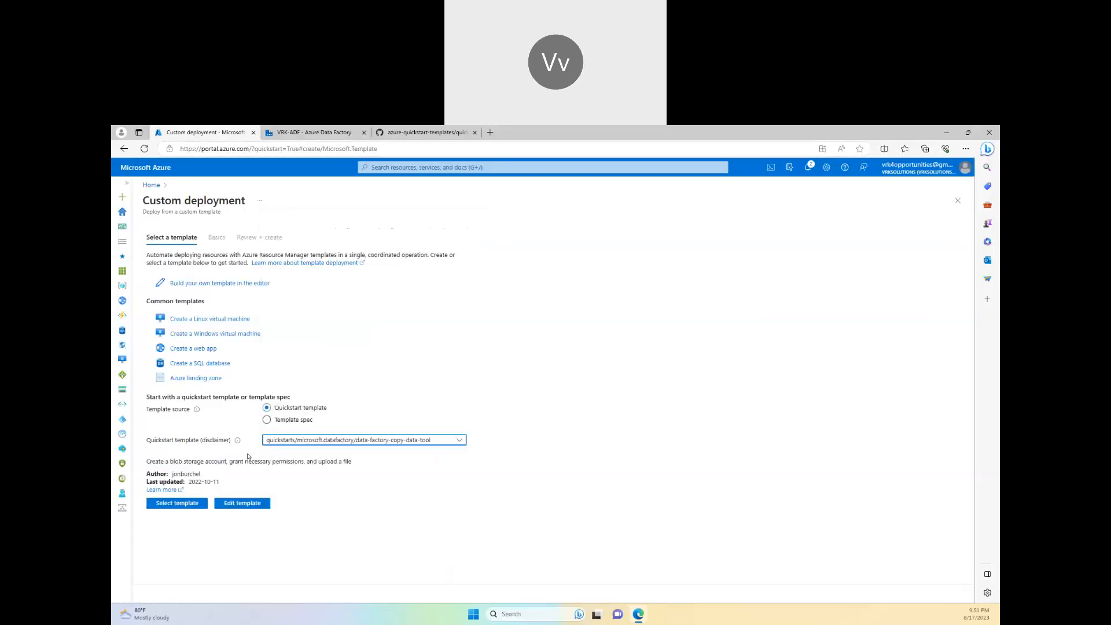
left_click(177, 504)
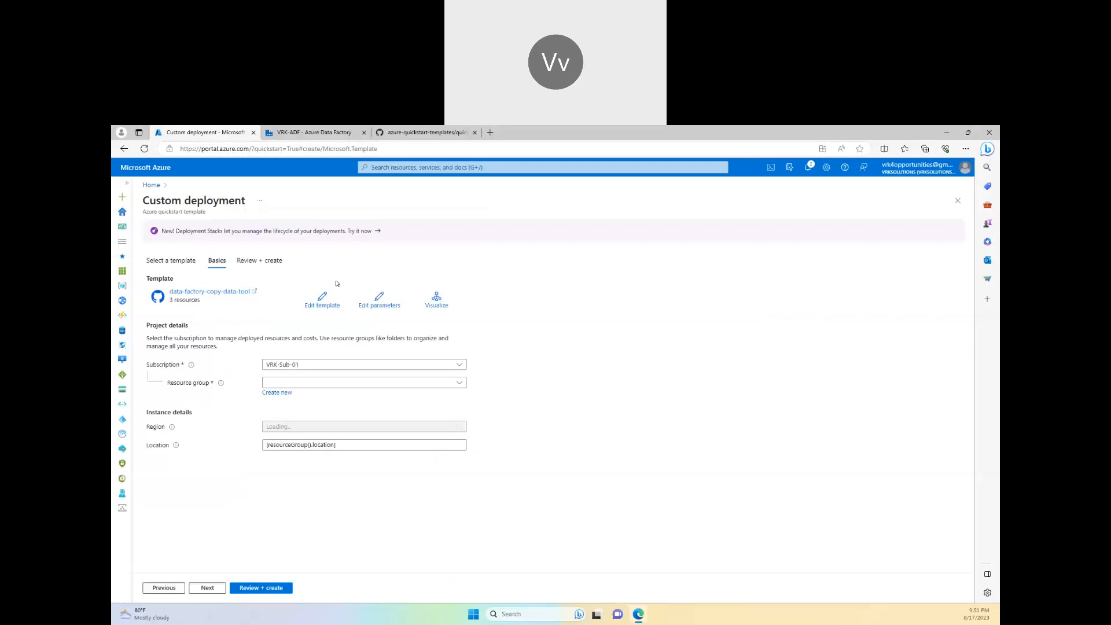
- Set the custom deployment's resource group to data-rg, then review and create the deployment
left_click(348, 382)
left_click(339, 414)
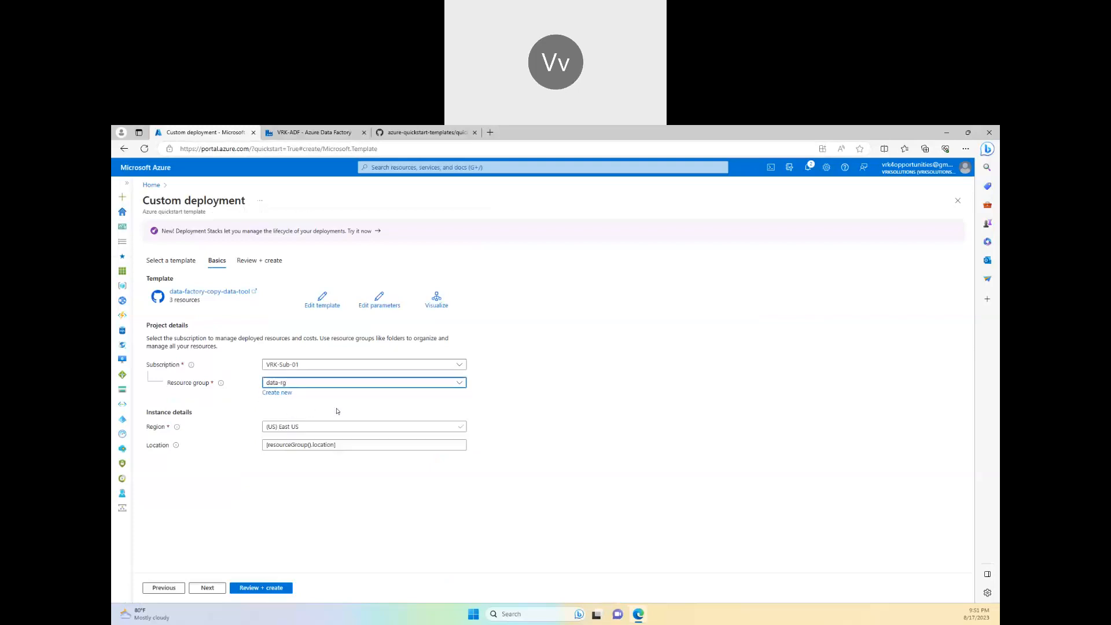
left_click(255, 588)
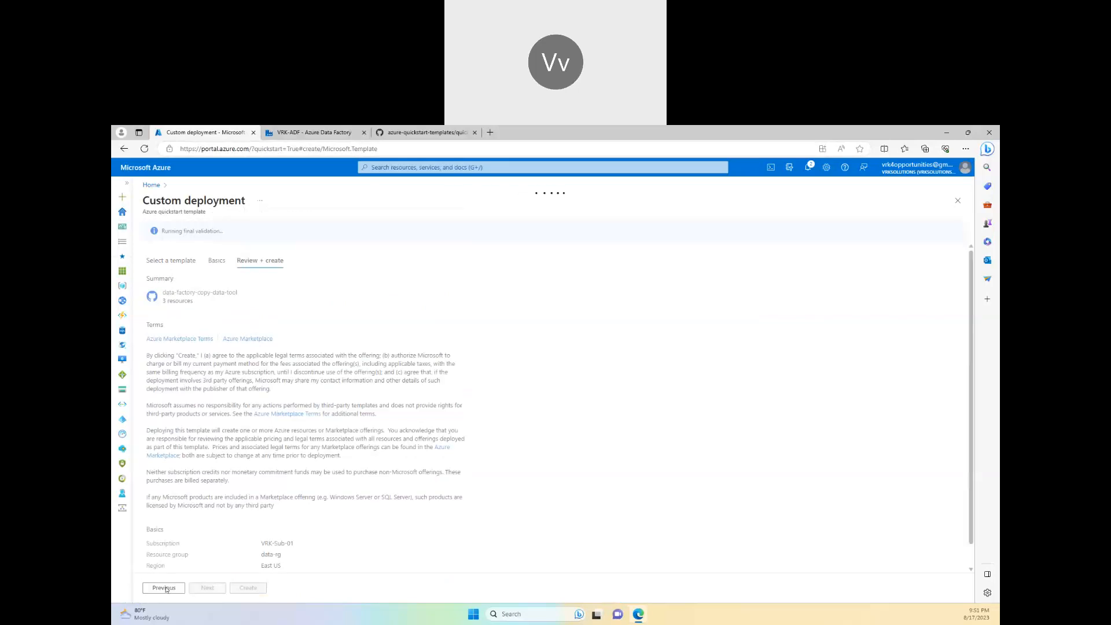
left_click(249, 589)
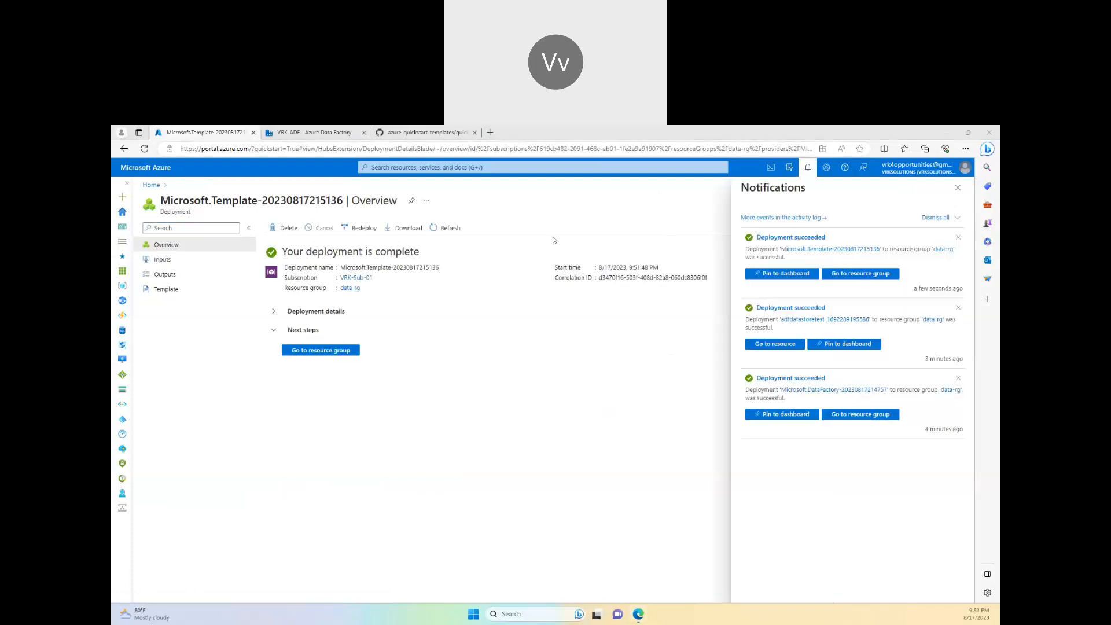
- Expand the template deployment's details, then open the storagerkymxzbtlg75e storage account from the data-rg resource group
left_click(286, 313)
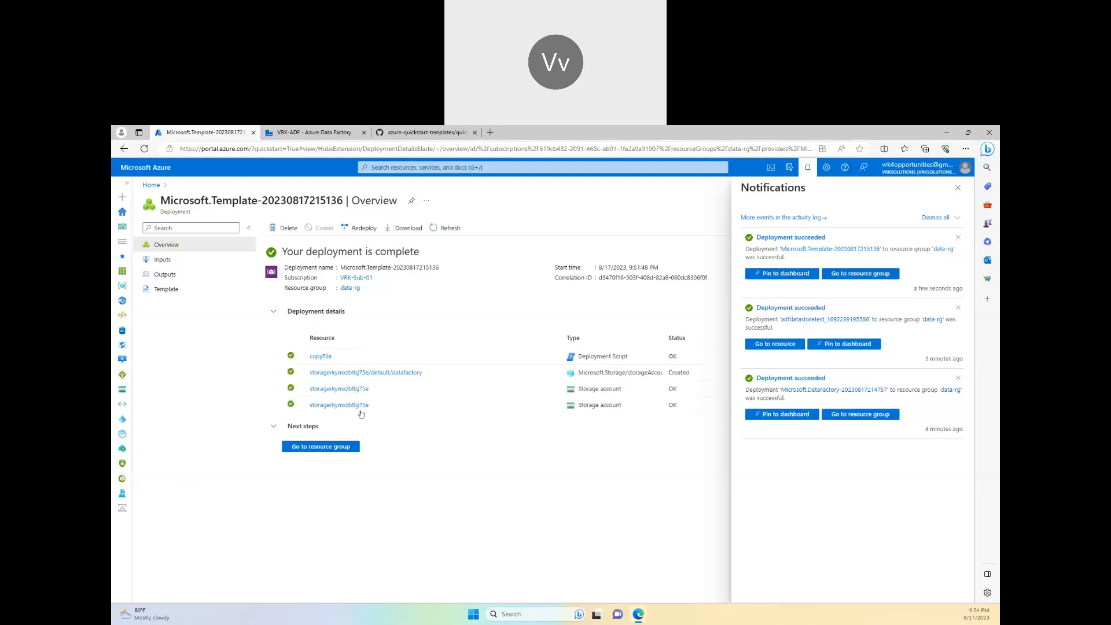
left_click(861, 273)
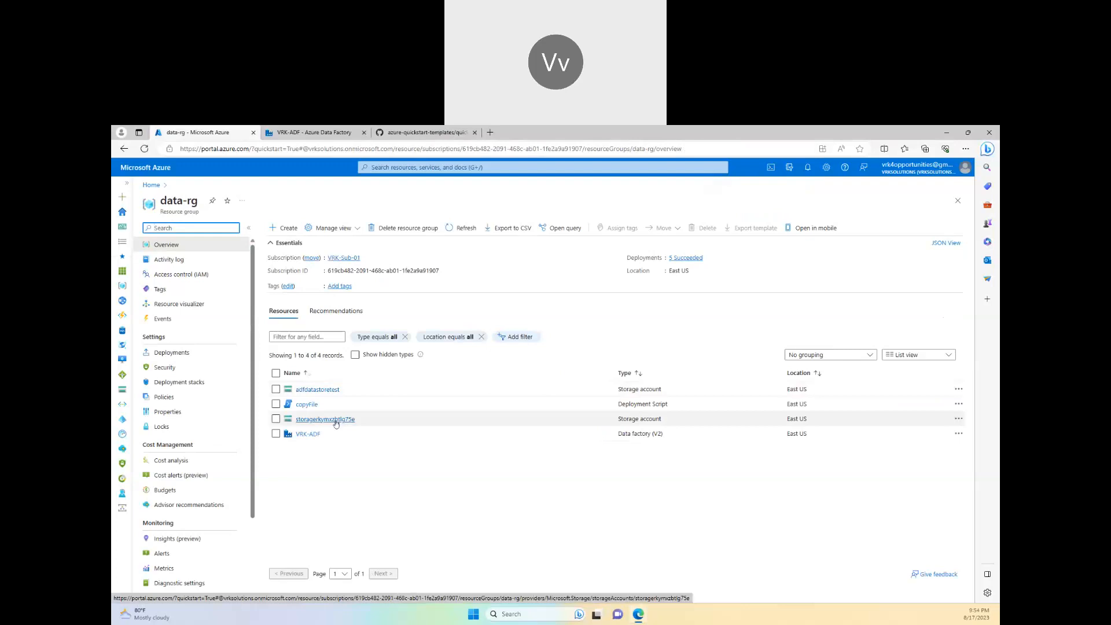
left_click(335, 420)
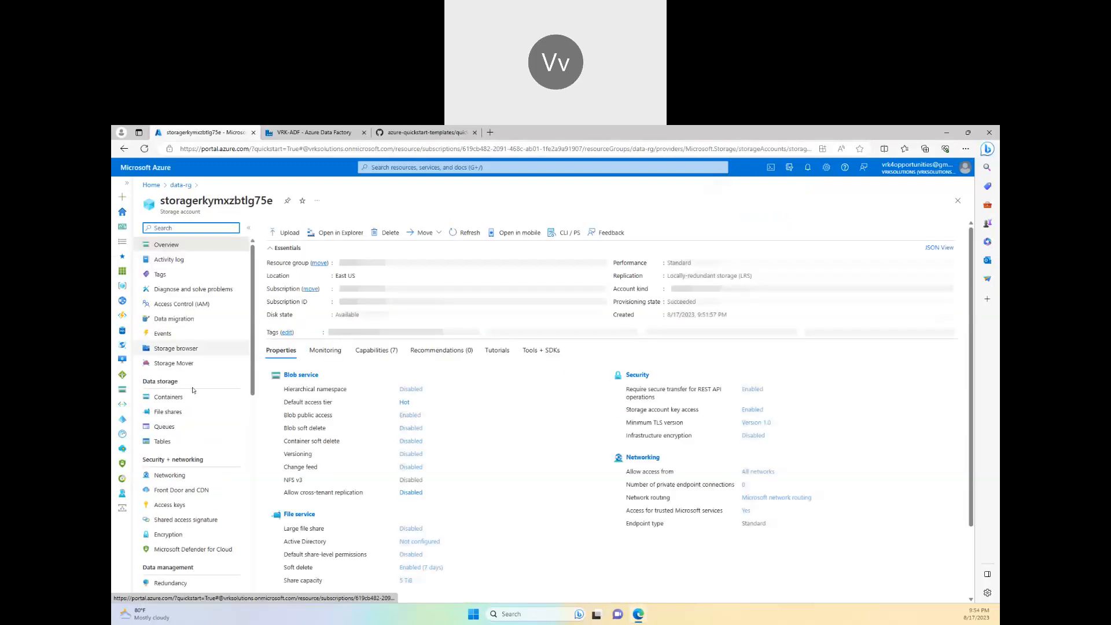
- Browse the storage account's datafactory container and open its input folder
left_click(191, 398)
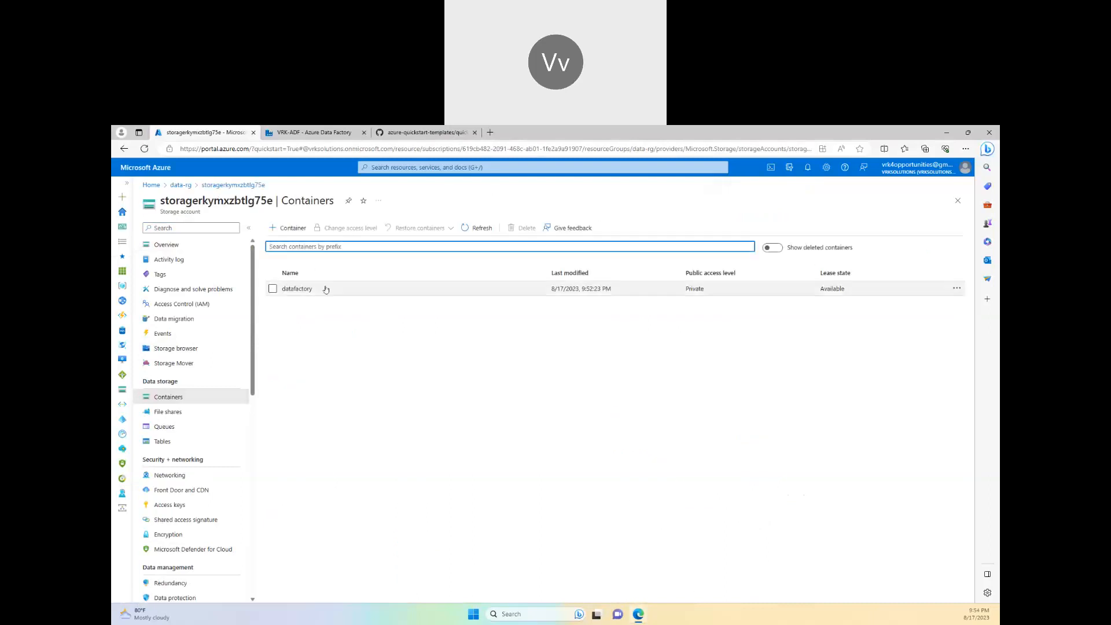
left_click(301, 289)
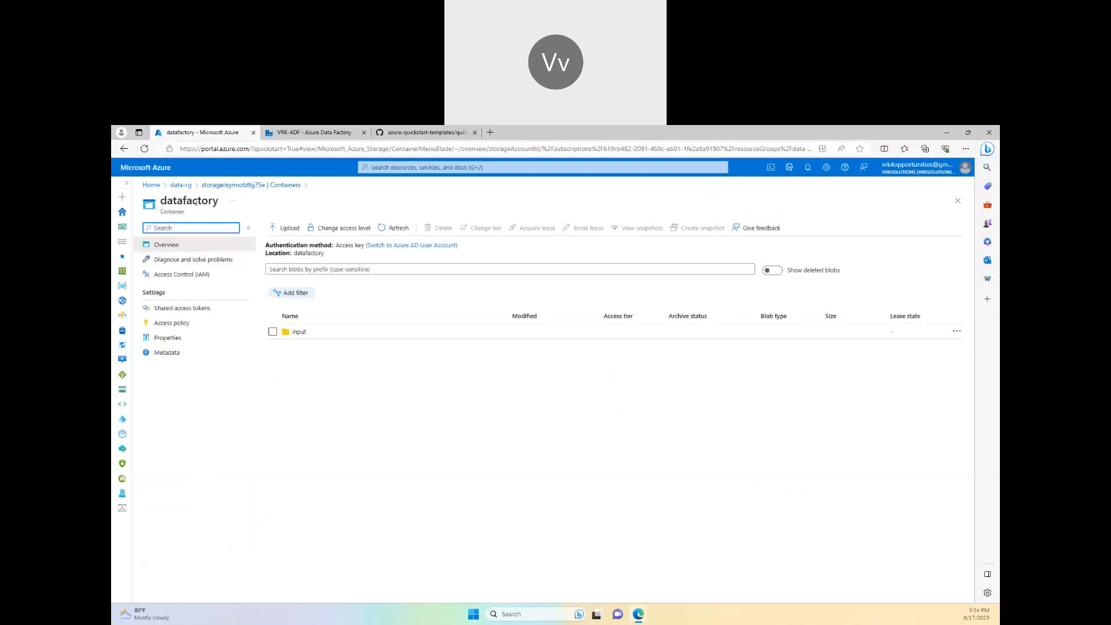
left_click(260, 184)
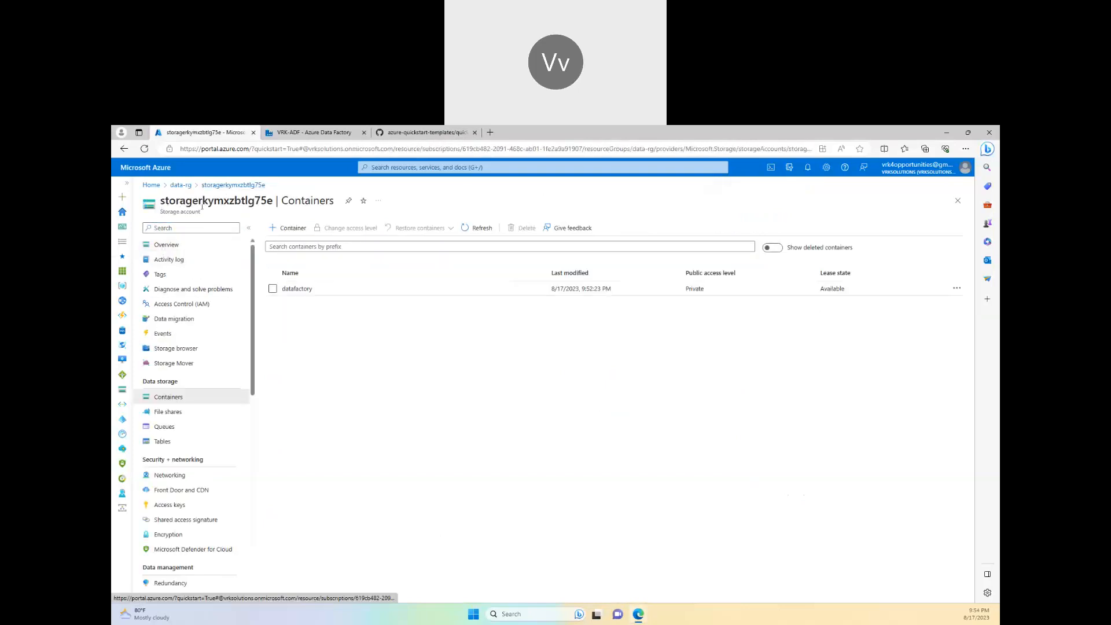
left_click(302, 289)
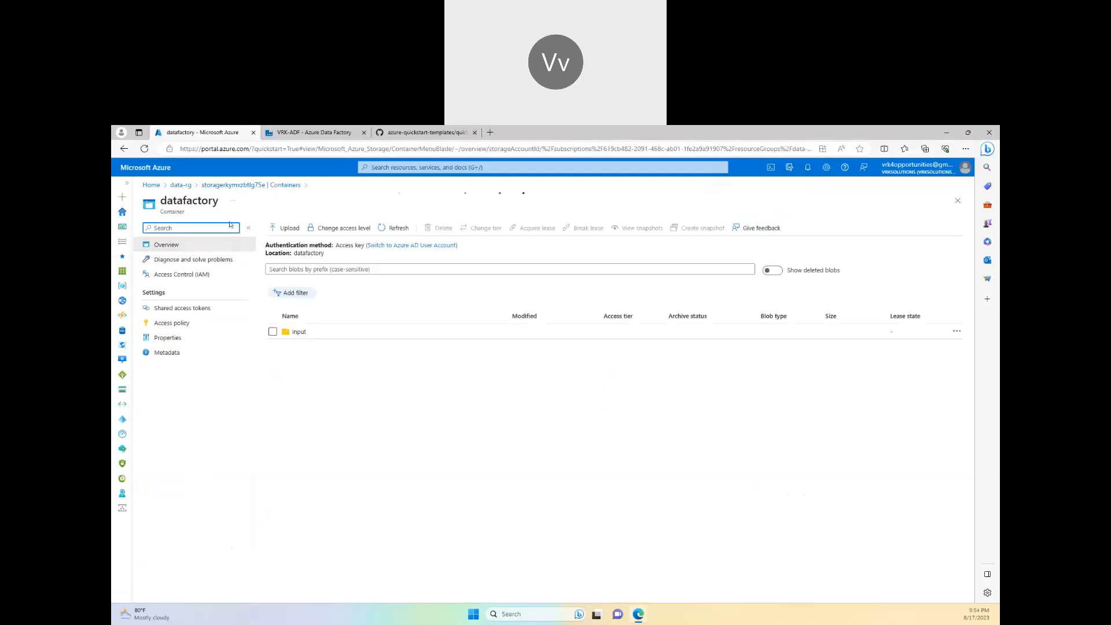
left_click(300, 332)
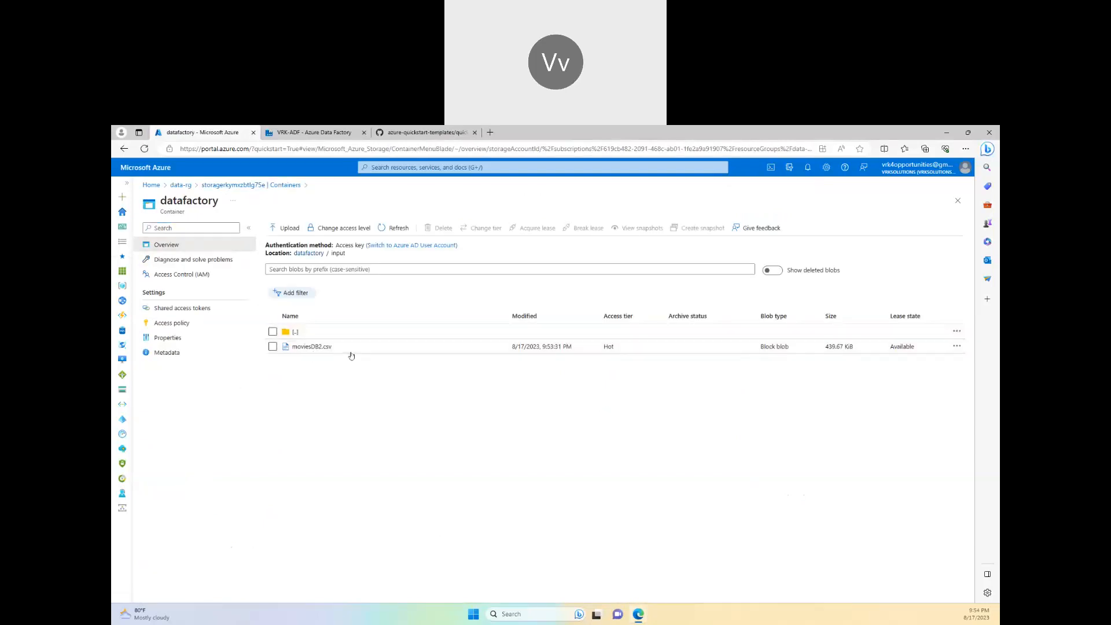
- Open moviesDB2.csv in the blob editor and examine its movie records
left_click(327, 346)
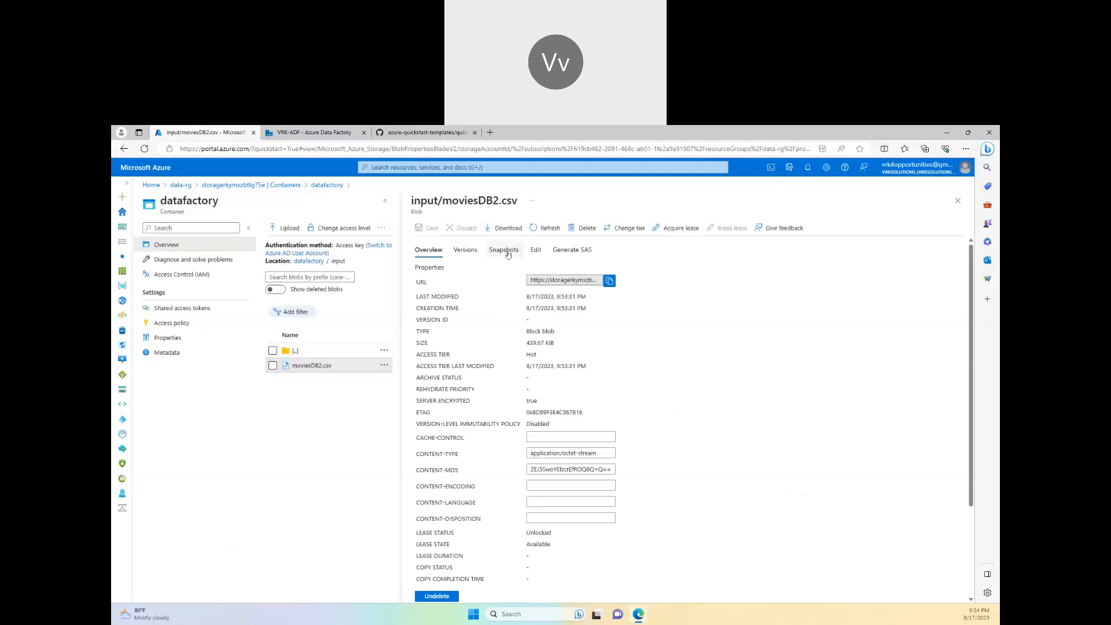
left_click(536, 250)
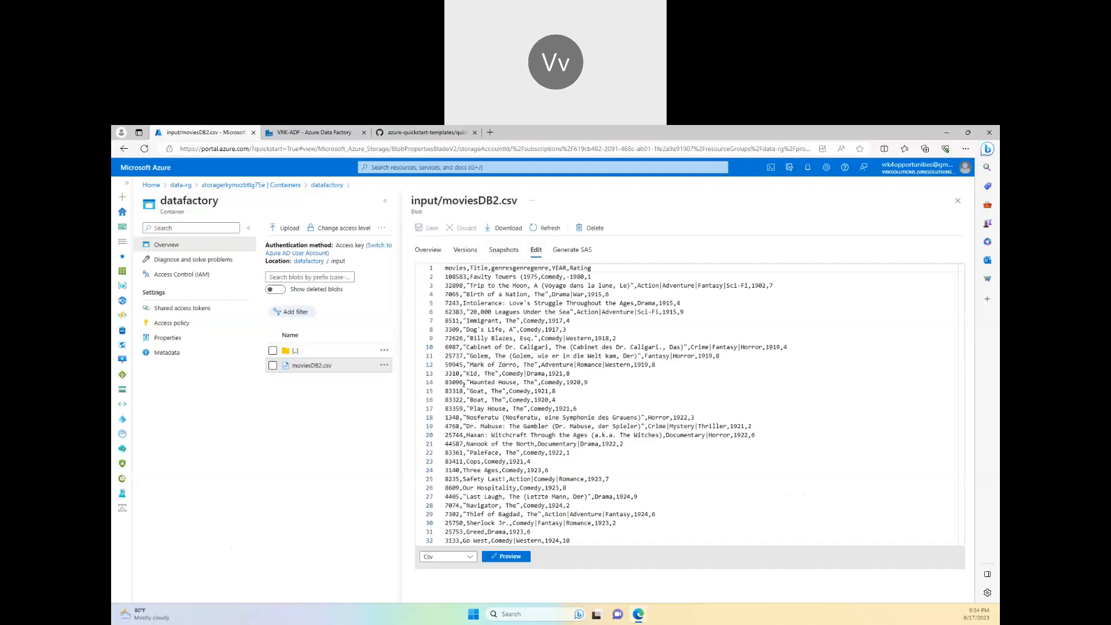
scroll(560, 505, "down", 20)
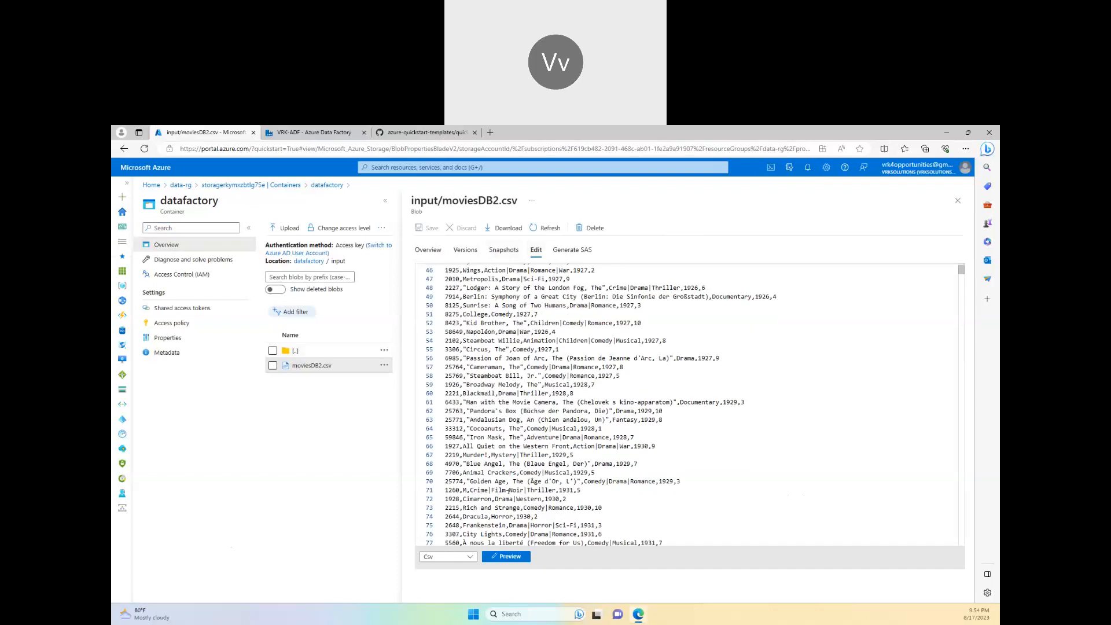
- Examine the remaining moviesDB2.csv records down to the end of the file
scroll(491, 500, "down", 18)
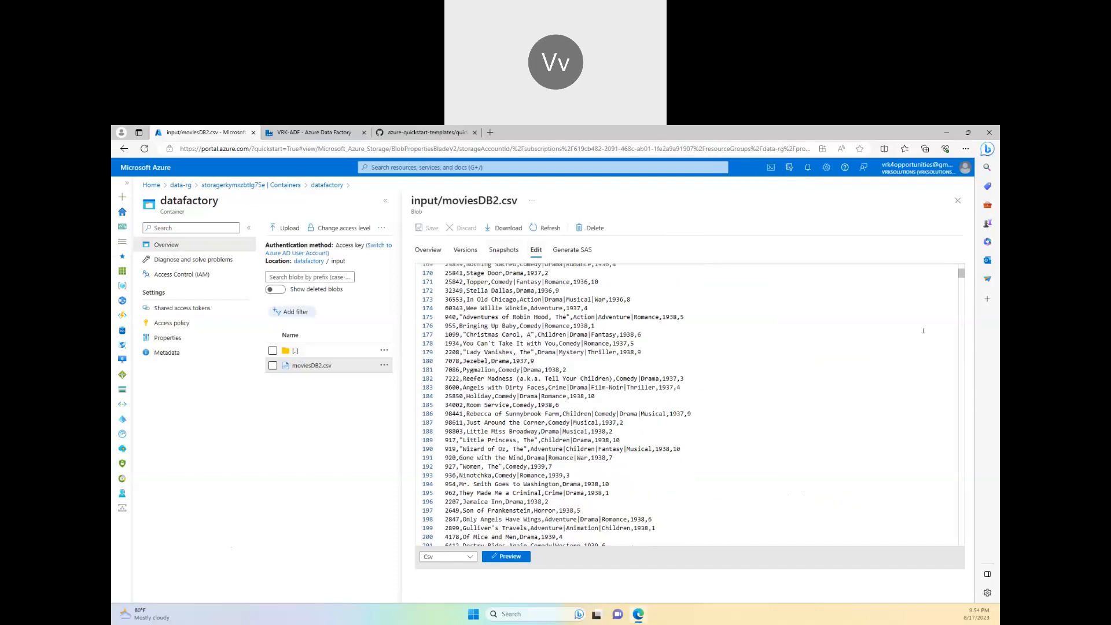
left_click_drag(961, 275, 959, 539)
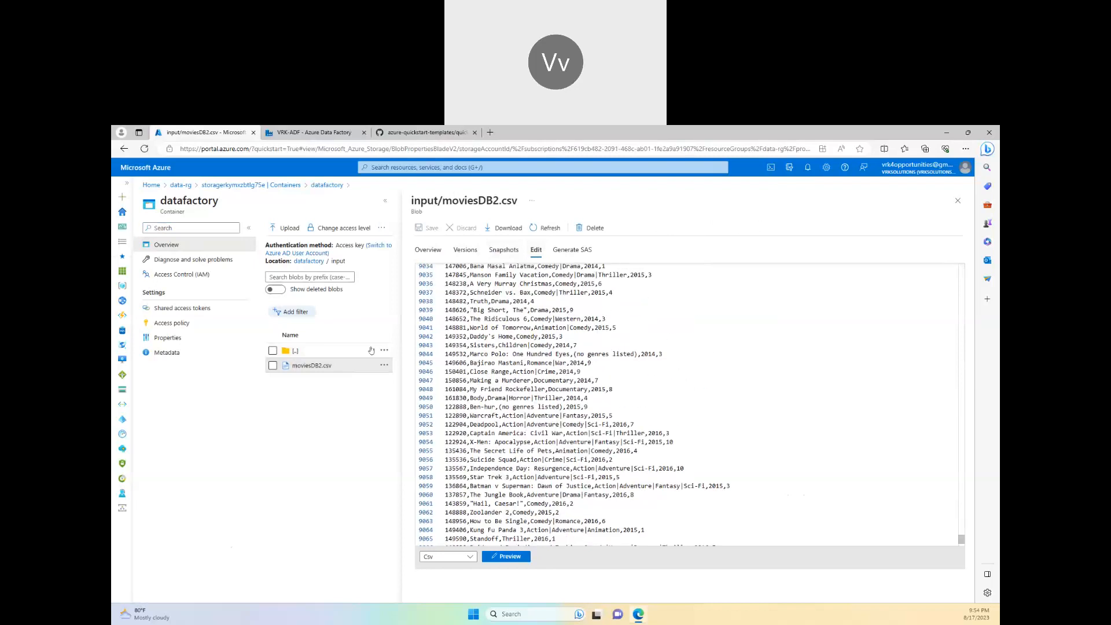
- Close the moviesDB2.csv blob and open the adfdatastoretest storage account from the data-rg resource group
left_click(958, 201)
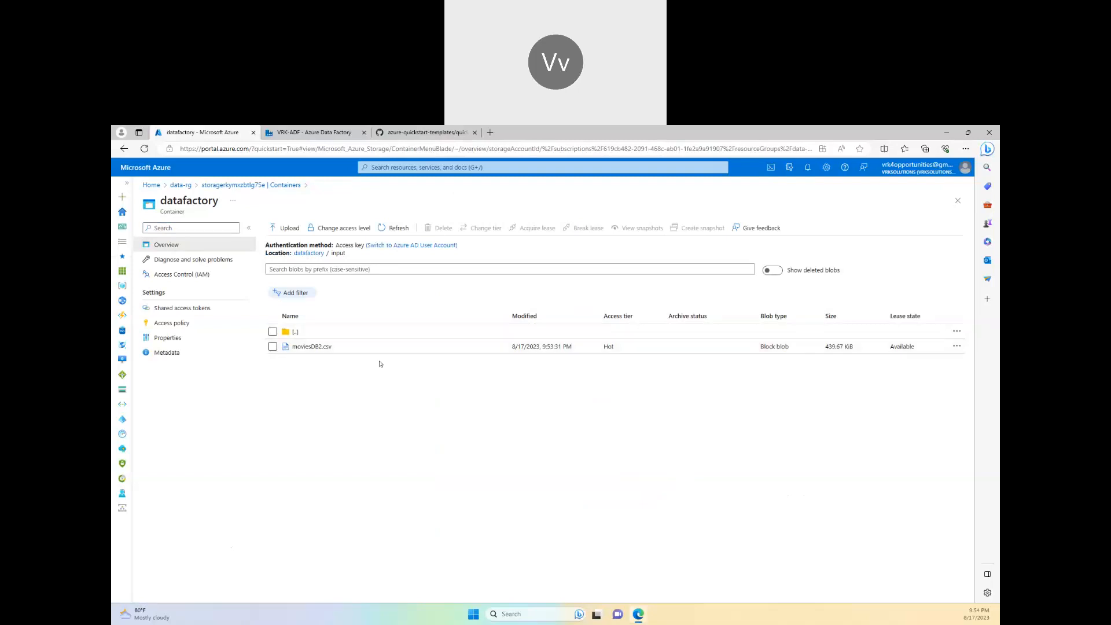
left_click(180, 184)
left_click(317, 390)
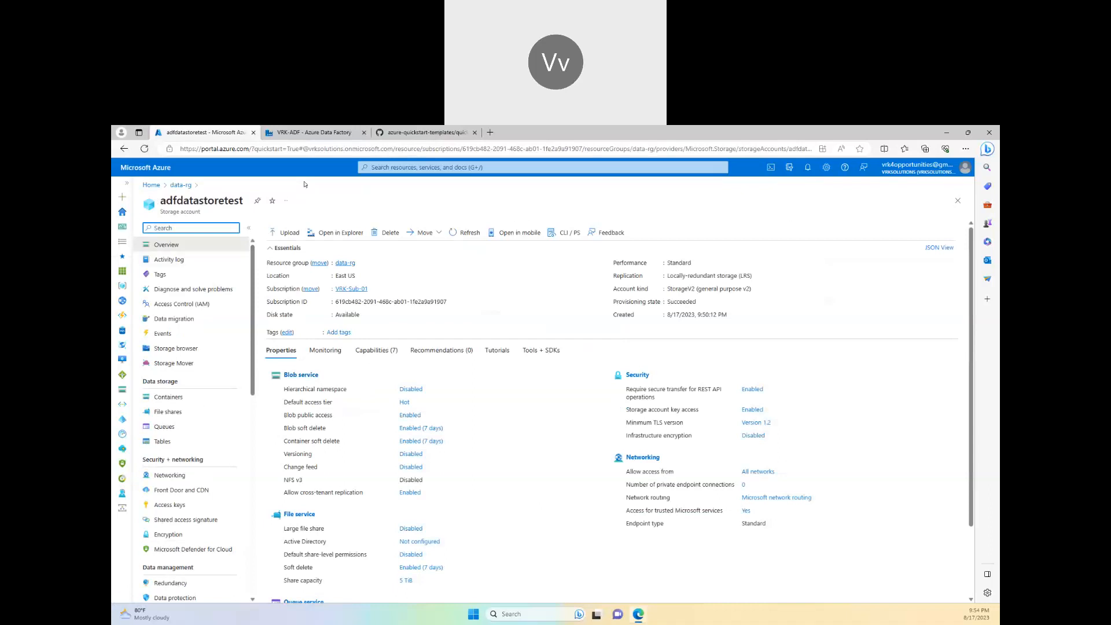
- Switch to the VRK-ADF Data Factory and start a new linked service of type Azure Blob Storage
left_click(278, 132)
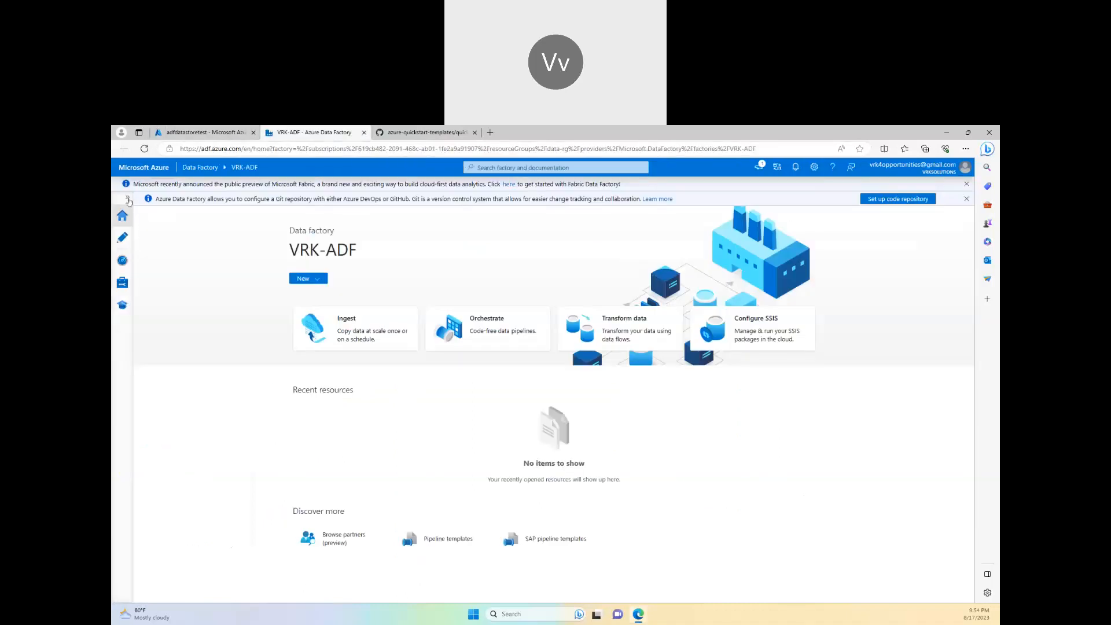
left_click(128, 197)
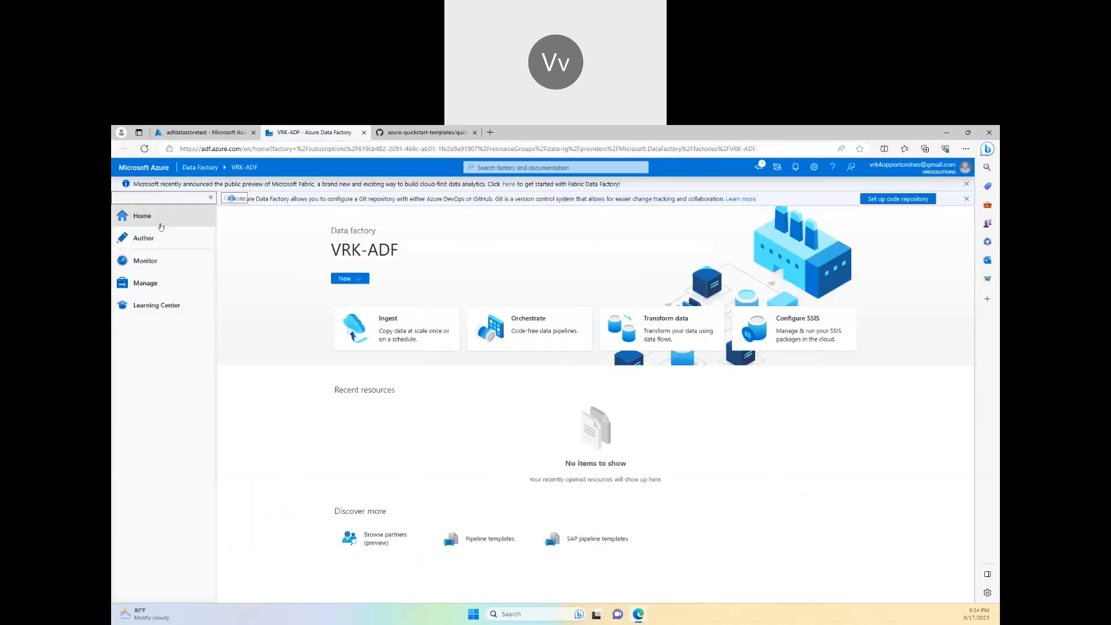
left_click(158, 284)
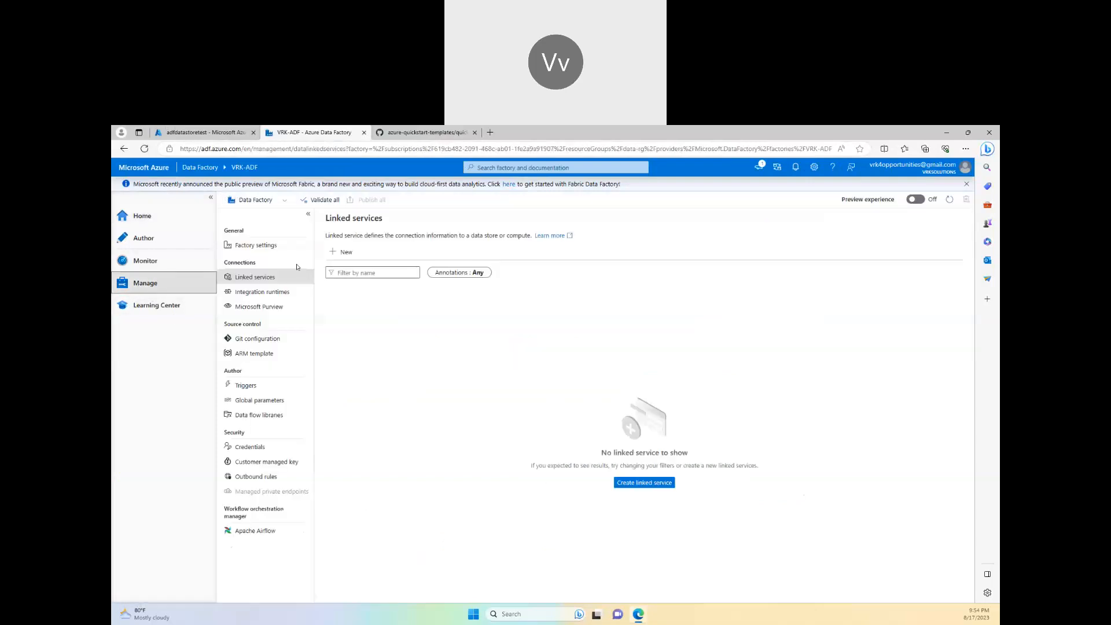
left_click(347, 253)
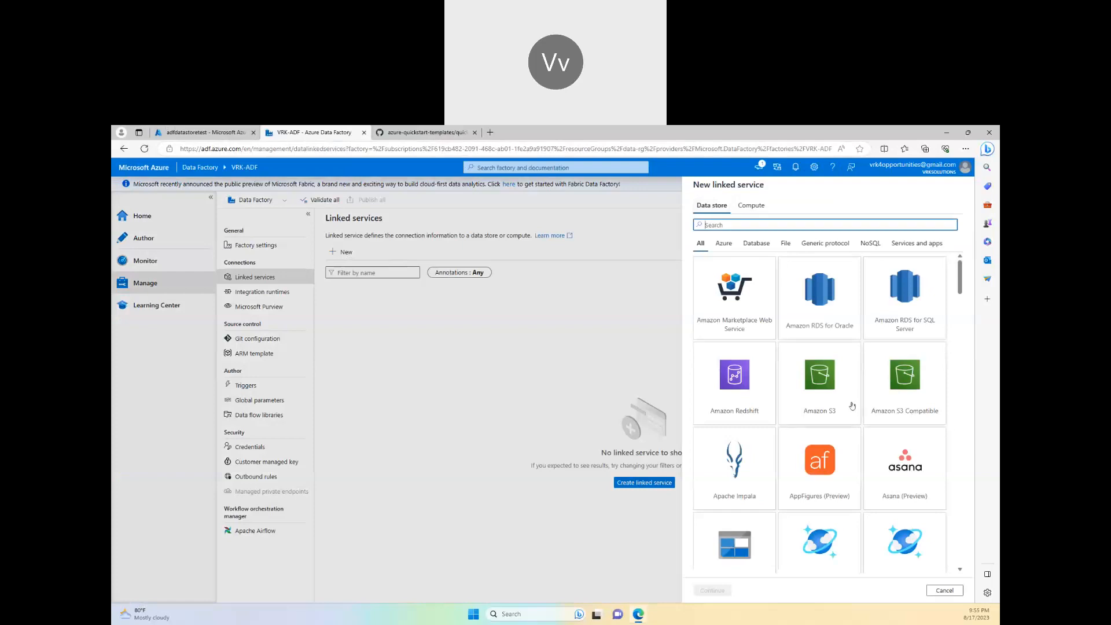
scroll(865, 471, "down", 2)
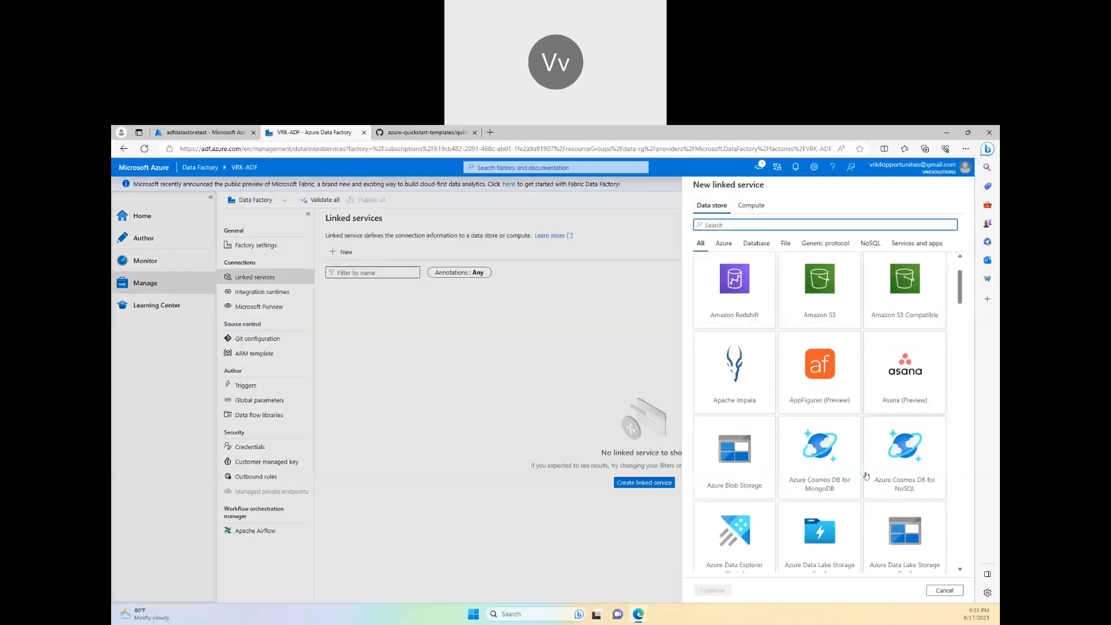
left_click(743, 471)
left_click(713, 590)
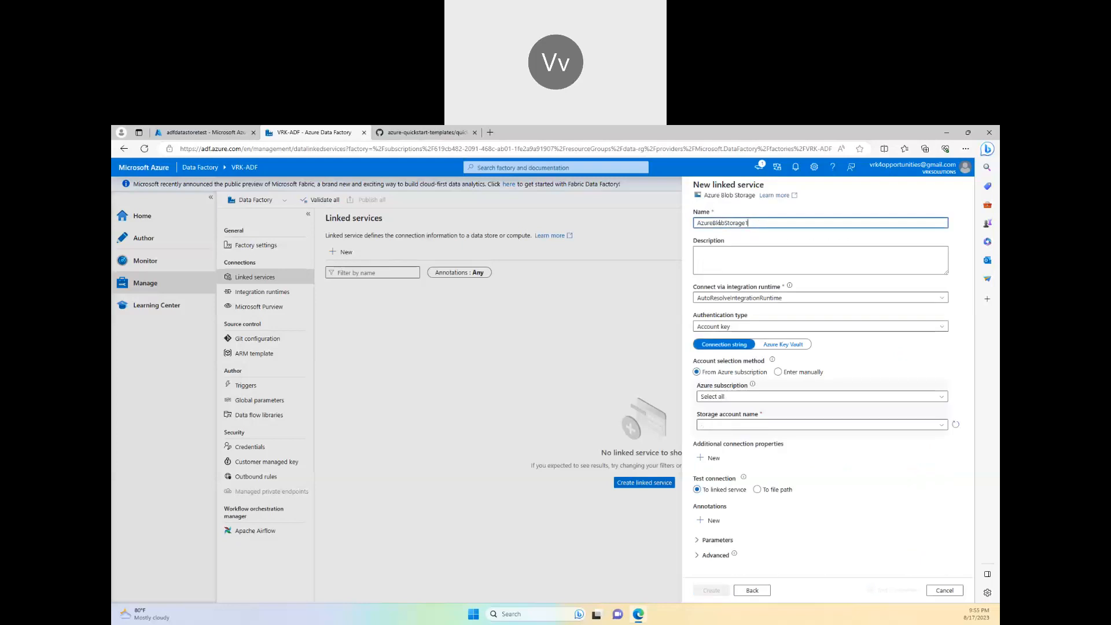
- Name the linked service DataSource
left_click_drag(758, 223, 695, 222)
type("DataSour")
left_click(790, 396)
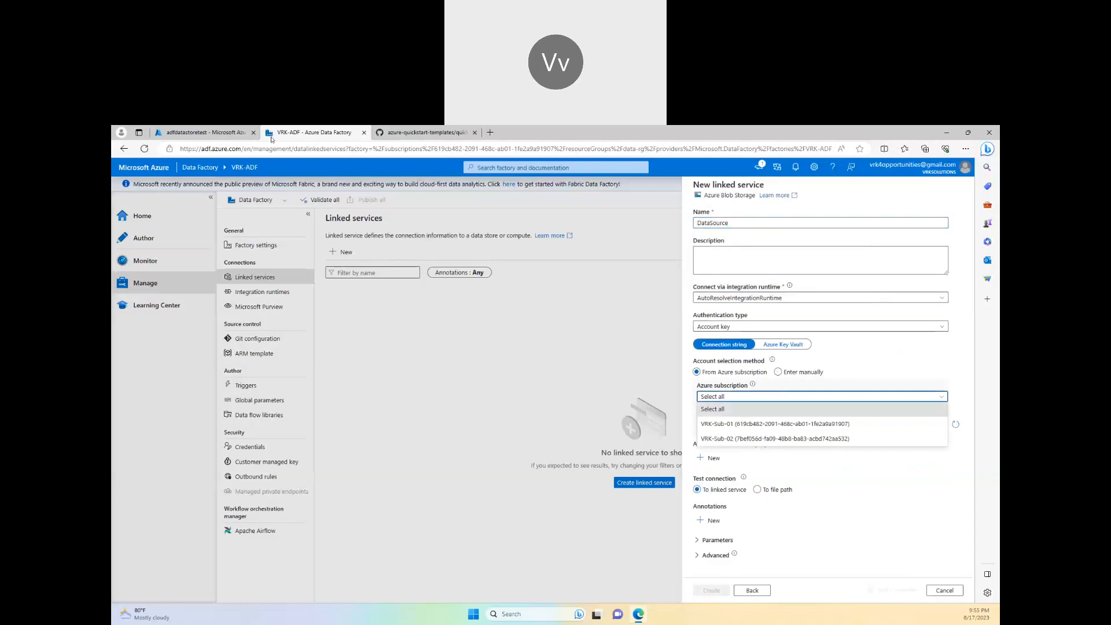
- Copy the storage account's name from its Azure portal page and make adfdatastoretest the linked service's full name
left_click(202, 132)
double_click(202, 201)
key("ctrl+c")
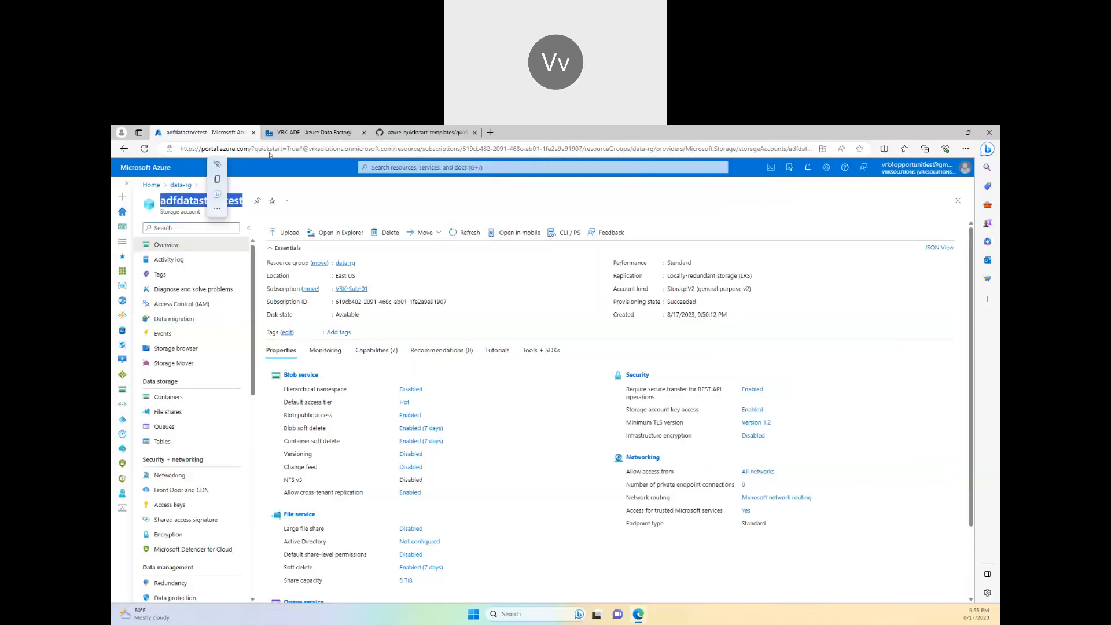
left_click(312, 132)
left_click(743, 223)
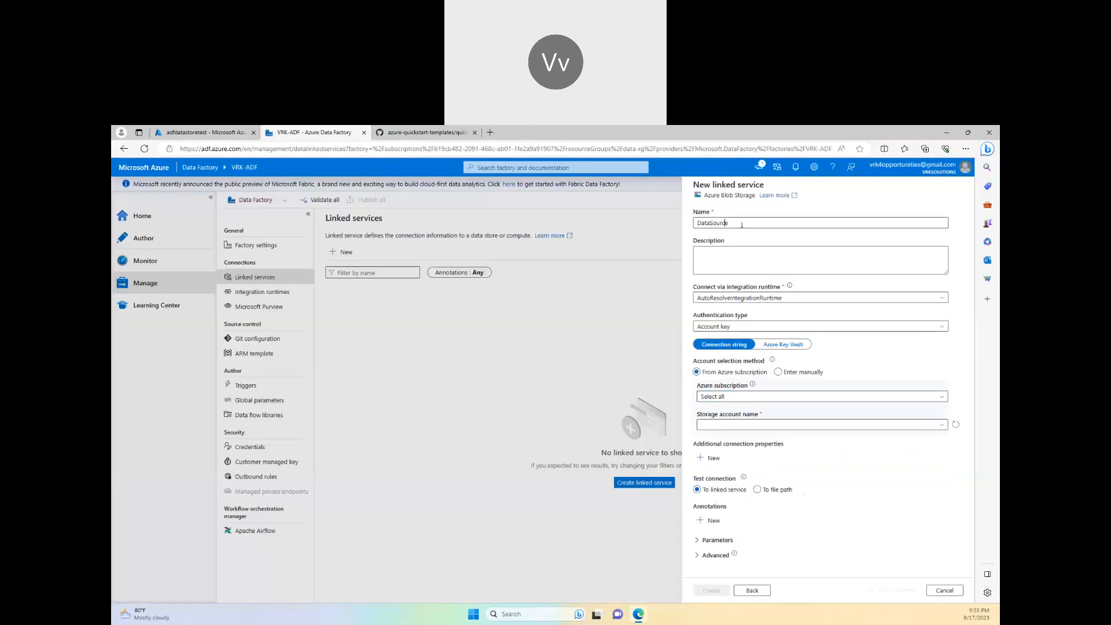
type("-")
key("ctrl+v")
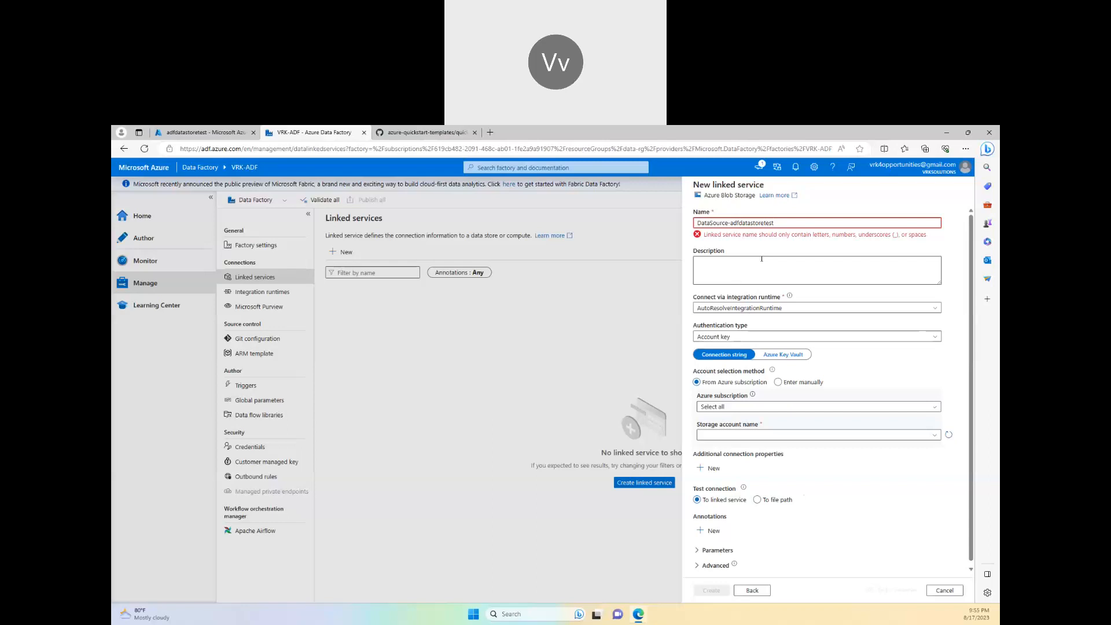
key("BackSpace")
key("shift+Home")
key("BackSpace")
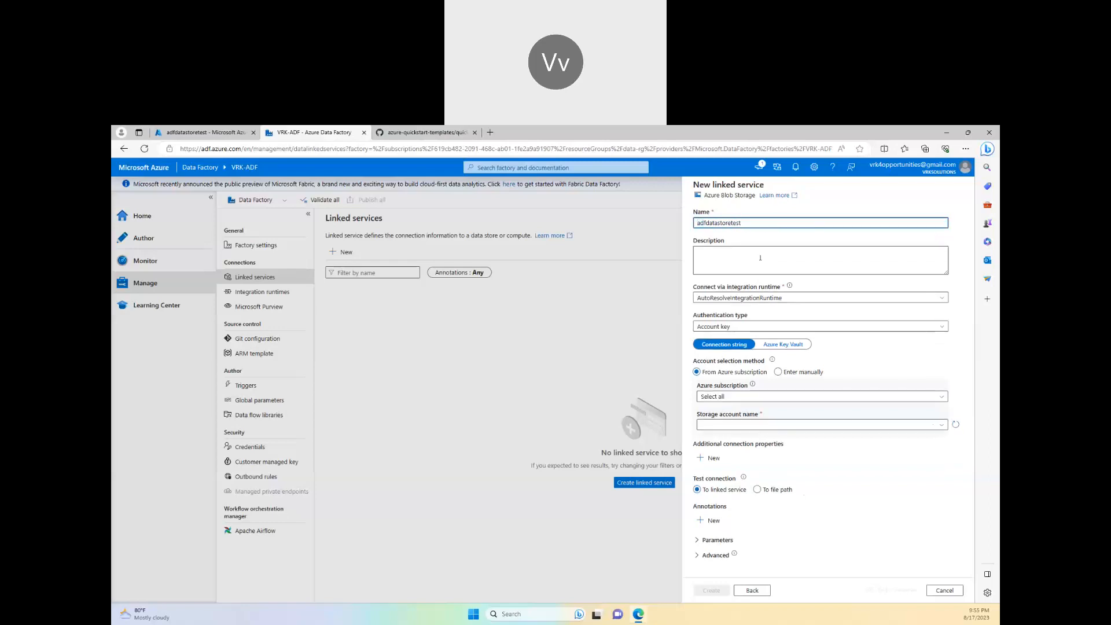
- Point the linked service to subscription VRK-Sub-01 and storage account adfdatastoretest, and create it
left_click(737, 397)
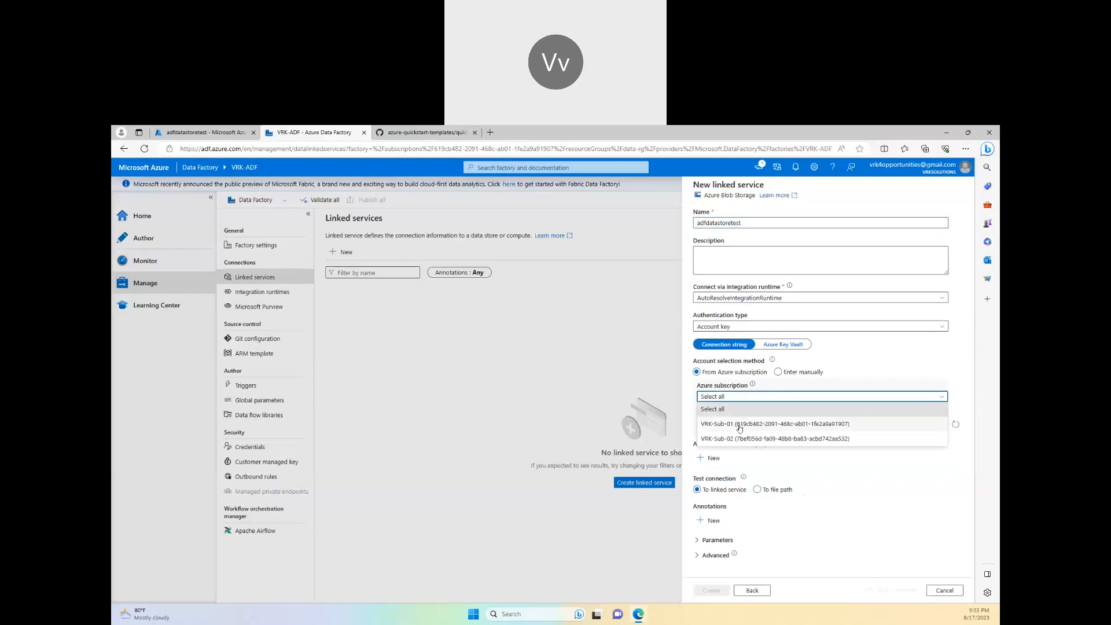
left_click(739, 424)
left_click(741, 426)
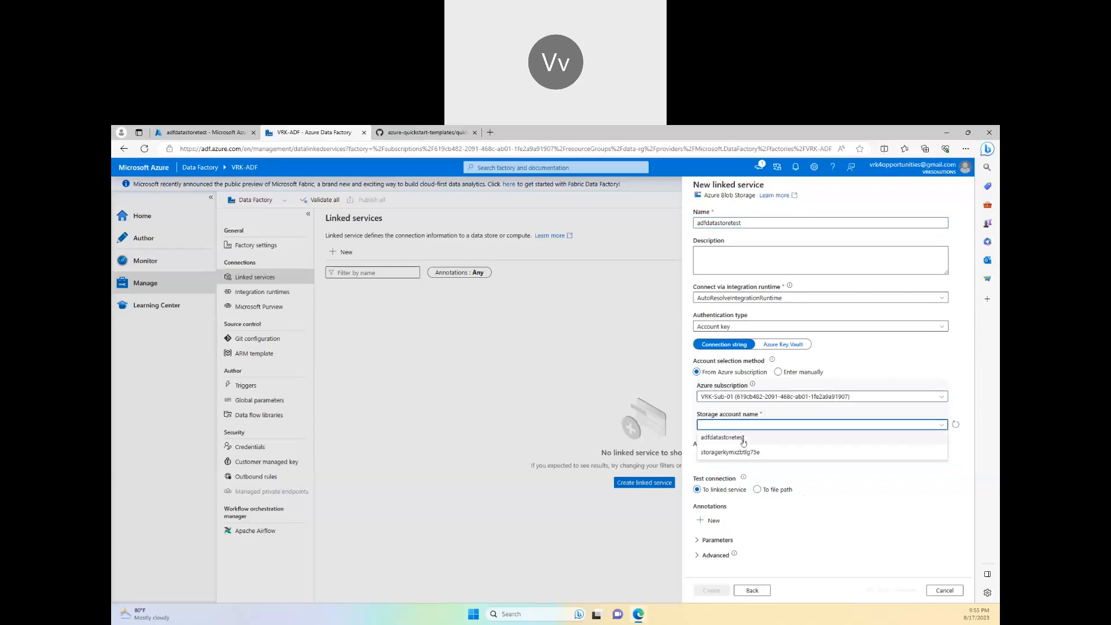
left_click(744, 441)
left_click(741, 424)
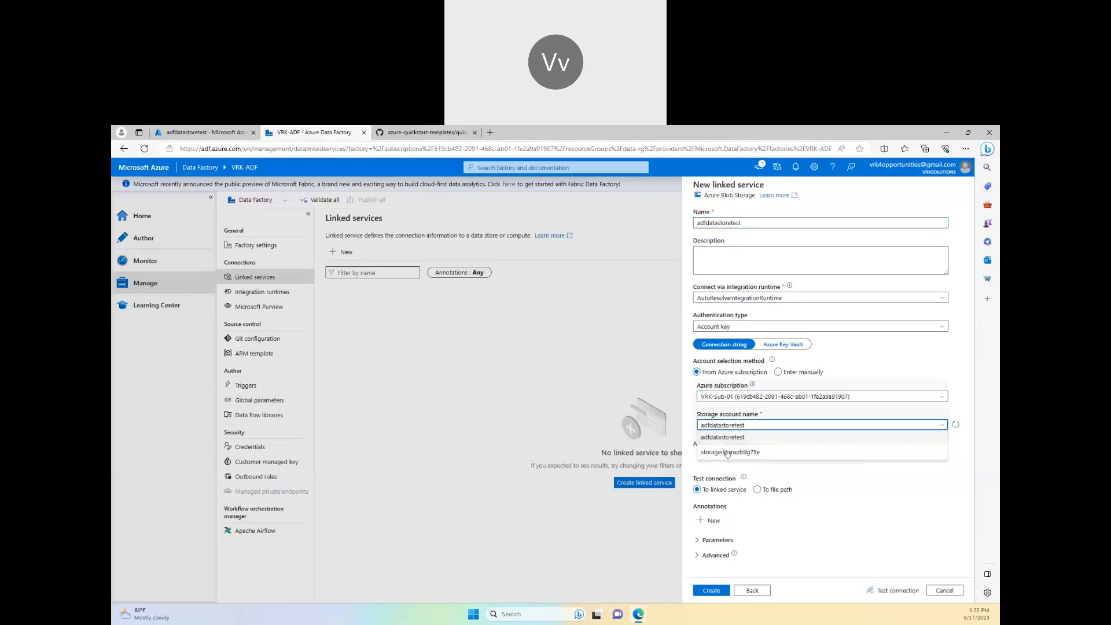
left_click(745, 438)
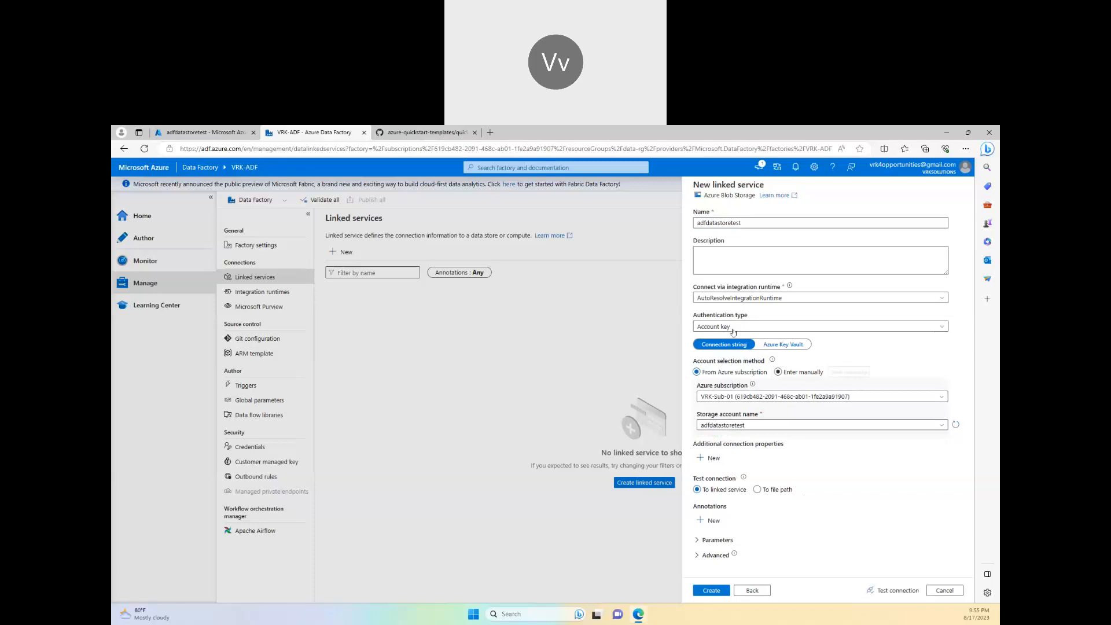
left_click(712, 590)
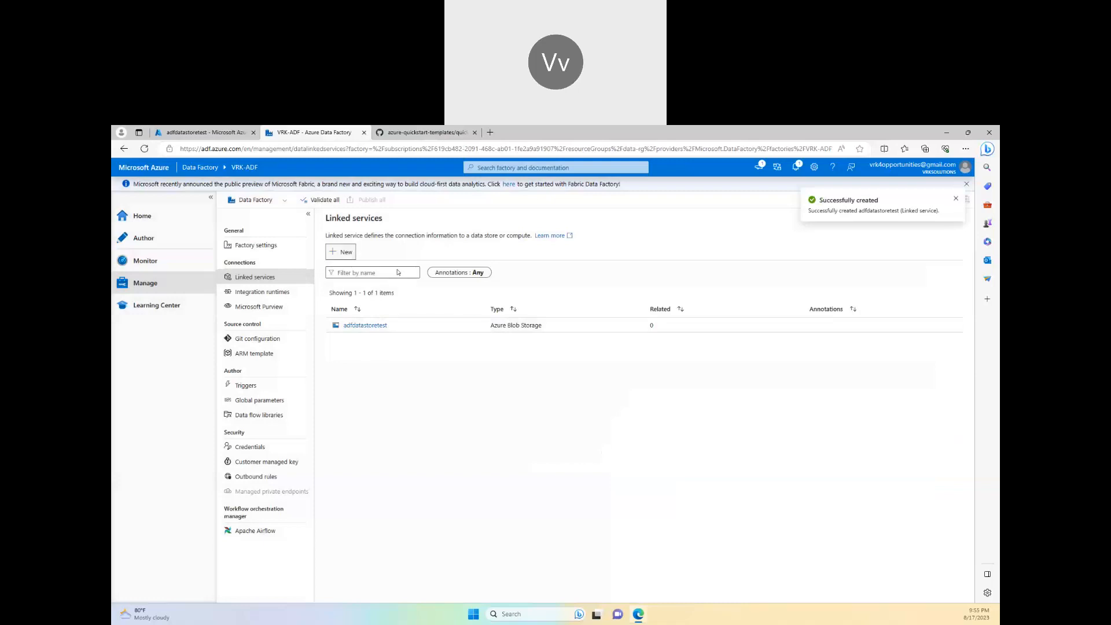
- Start a second linked service of type Azure Blob Storage
left_click(341, 252)
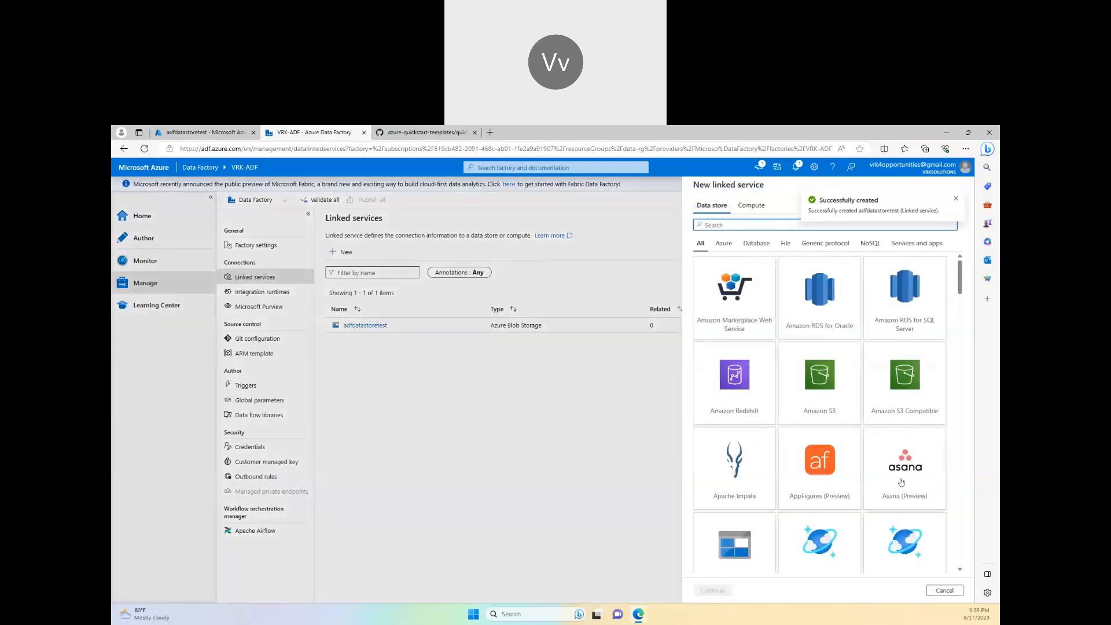
scroll(747, 503, "down", 2)
left_click(749, 424)
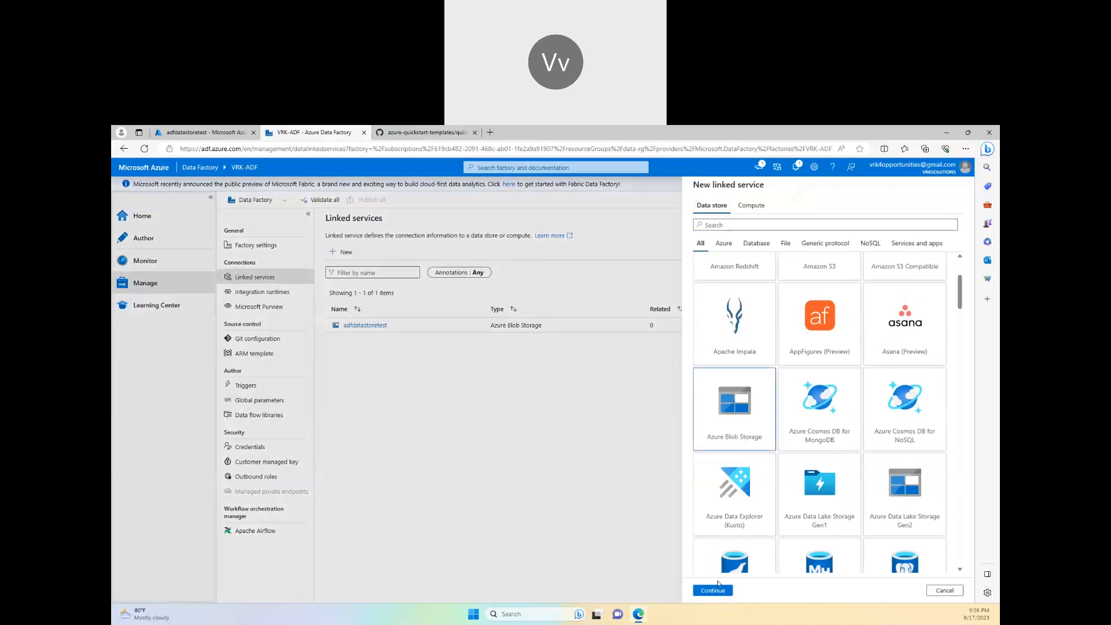
left_click(718, 590)
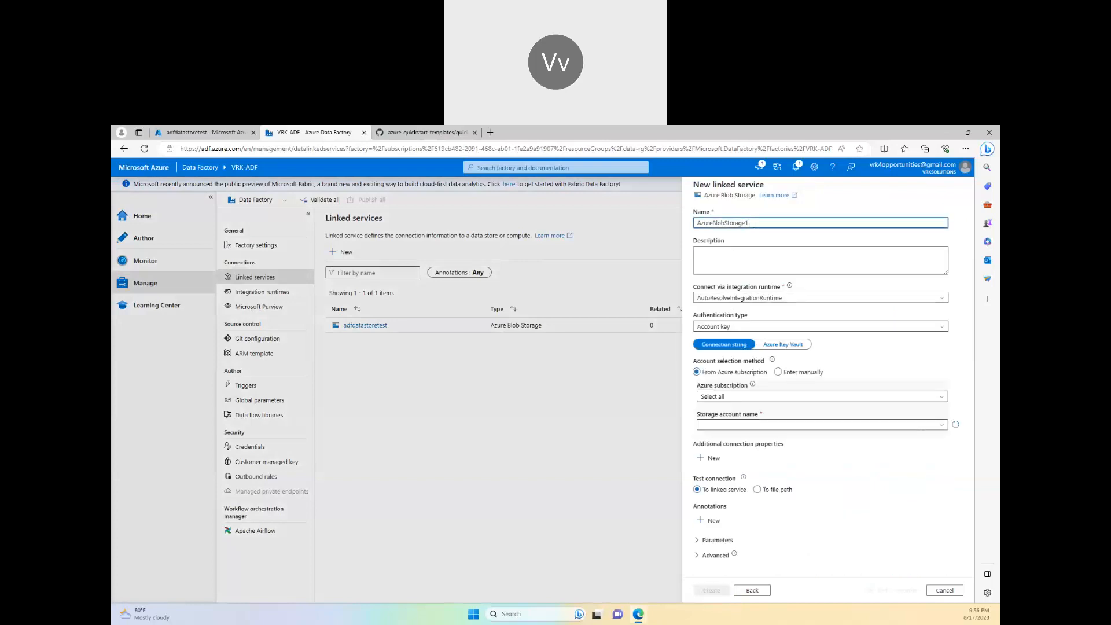
- Copy the name storagerkymxzbtlg75e from that storage account's Azure portal page and use it as the new linked service's name
left_click(199, 132)
left_click(181, 185)
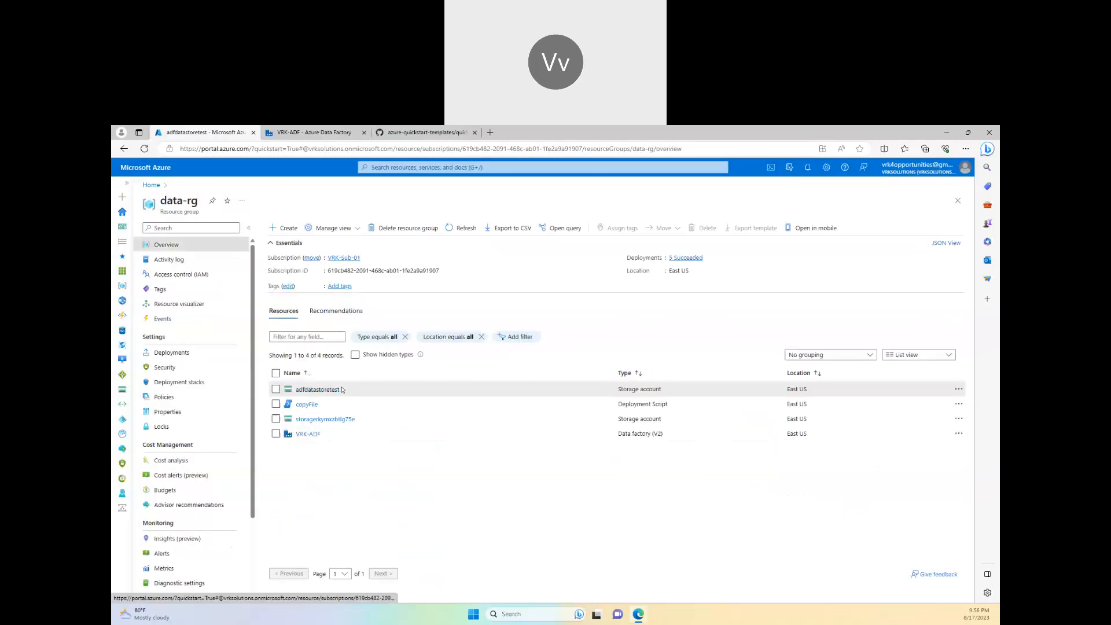
left_click(317, 420)
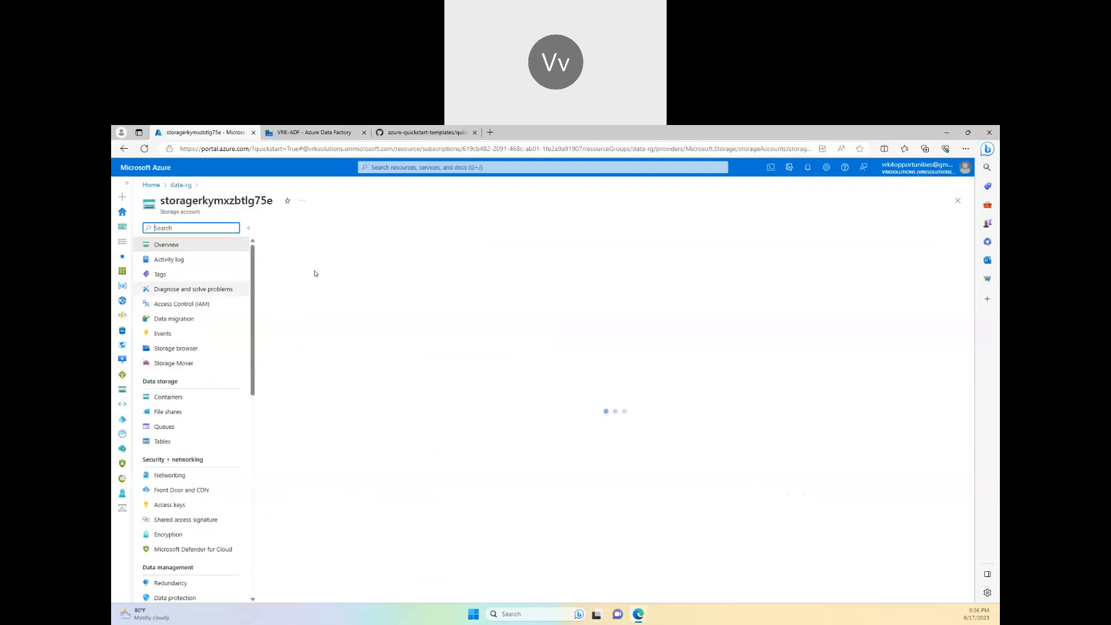
double_click(208, 200)
key("ctrl+c")
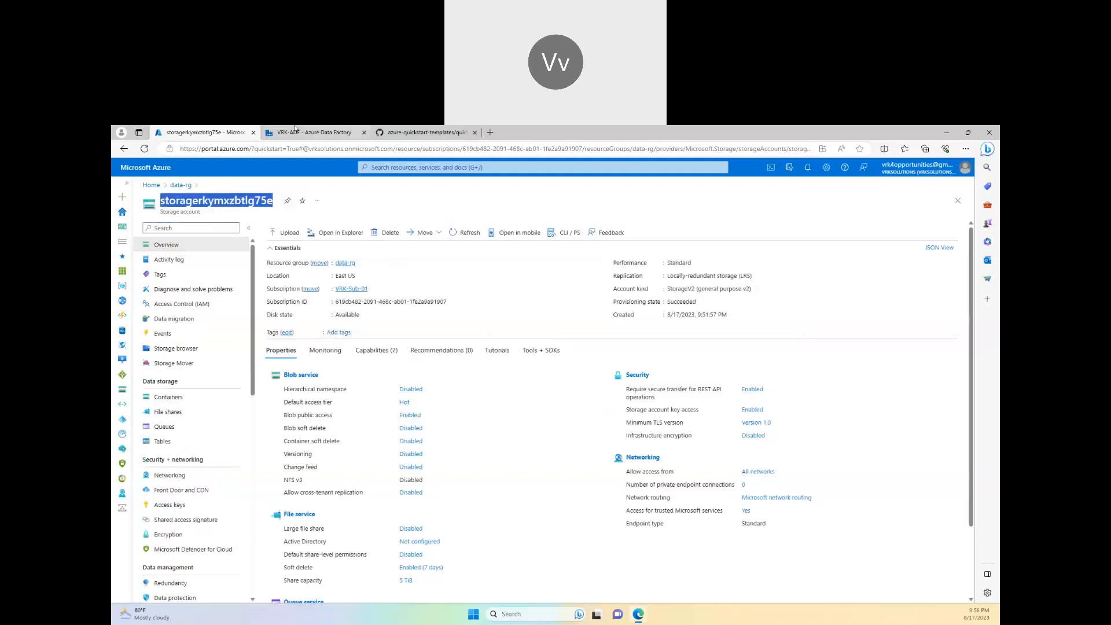
left_click(315, 133)
double_click(742, 222)
key("ctrl+v")
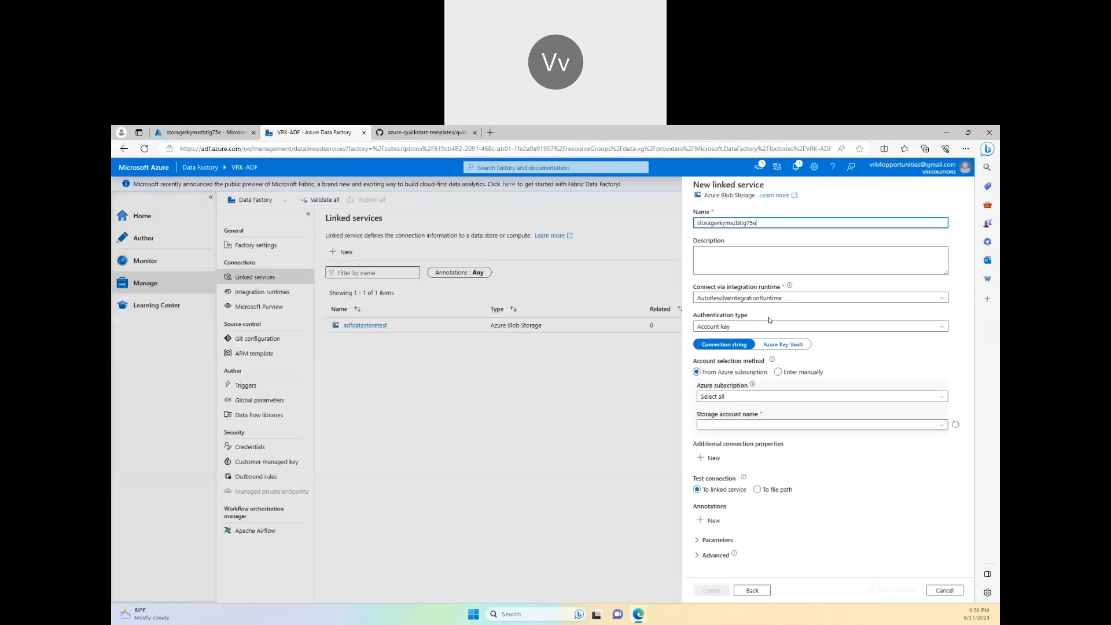
- Point the linked service to subscription VRK-Sub-01 and storage account storagerkymxzbtlg75e, create it and dismiss the notification
left_click(731, 397)
left_click(729, 427)
left_click(729, 426)
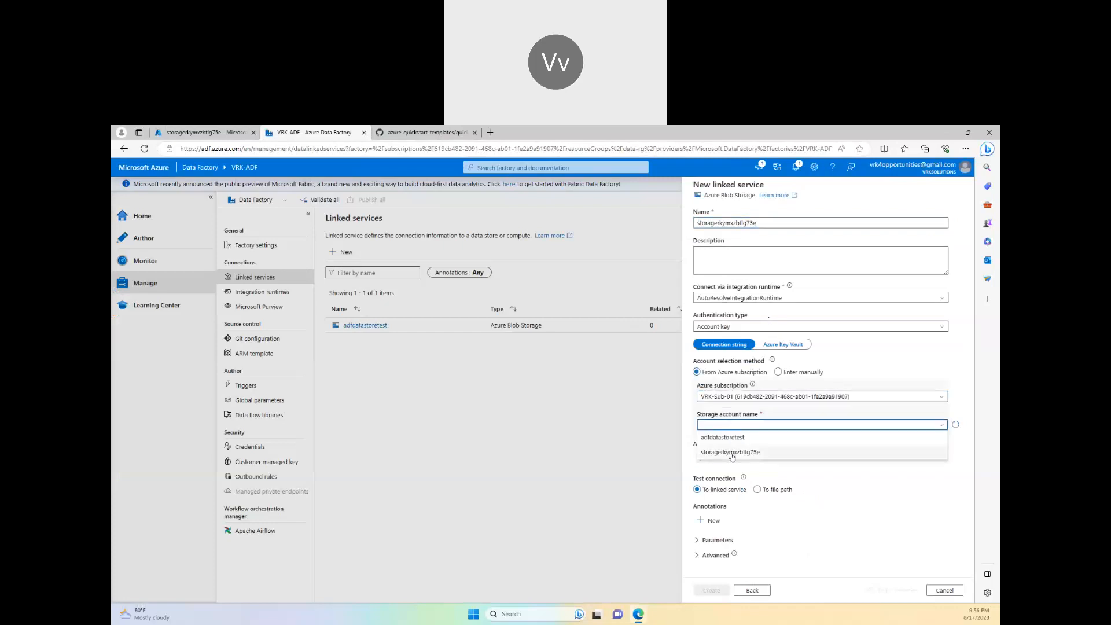
left_click(732, 455)
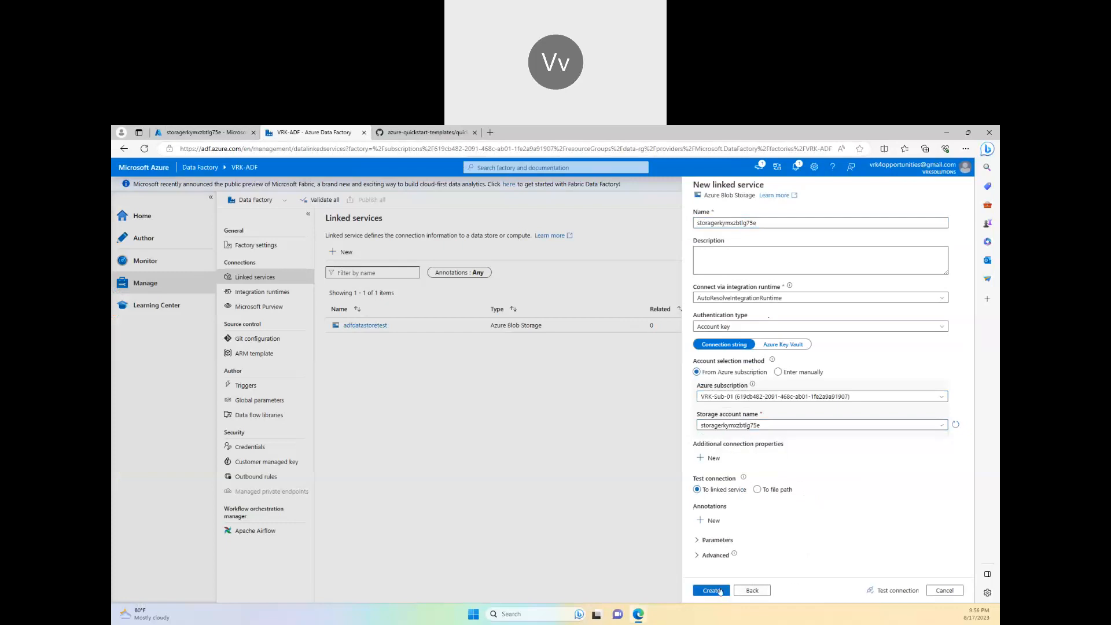
left_click(720, 590)
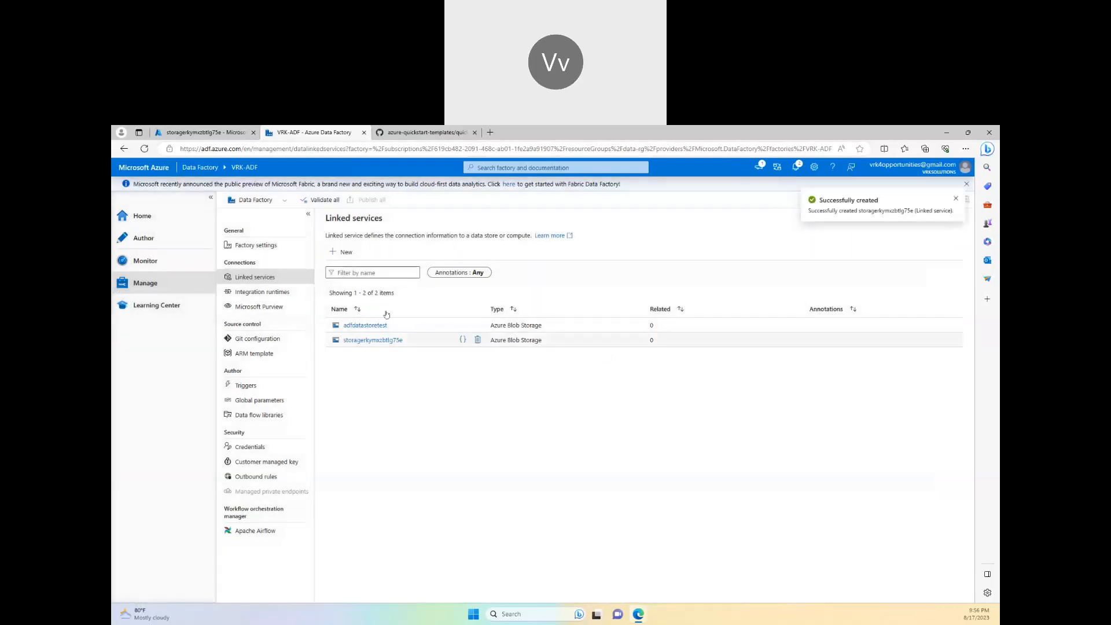
left_click(956, 199)
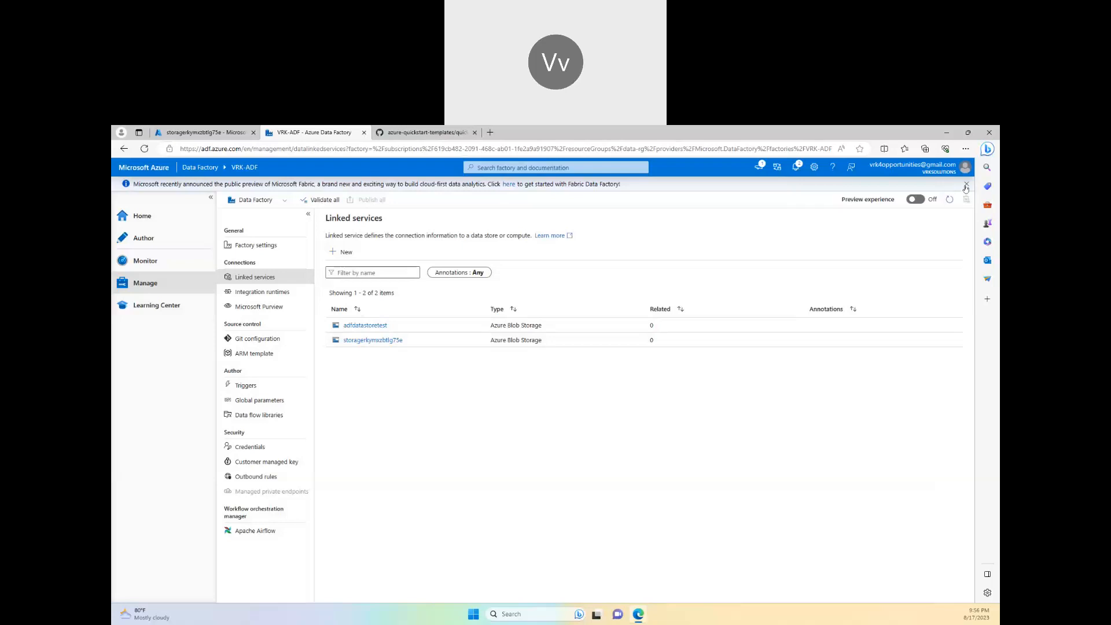
- Return to the Data Factory home page and open the Copy Data tool for ingesting data
left_click(149, 221)
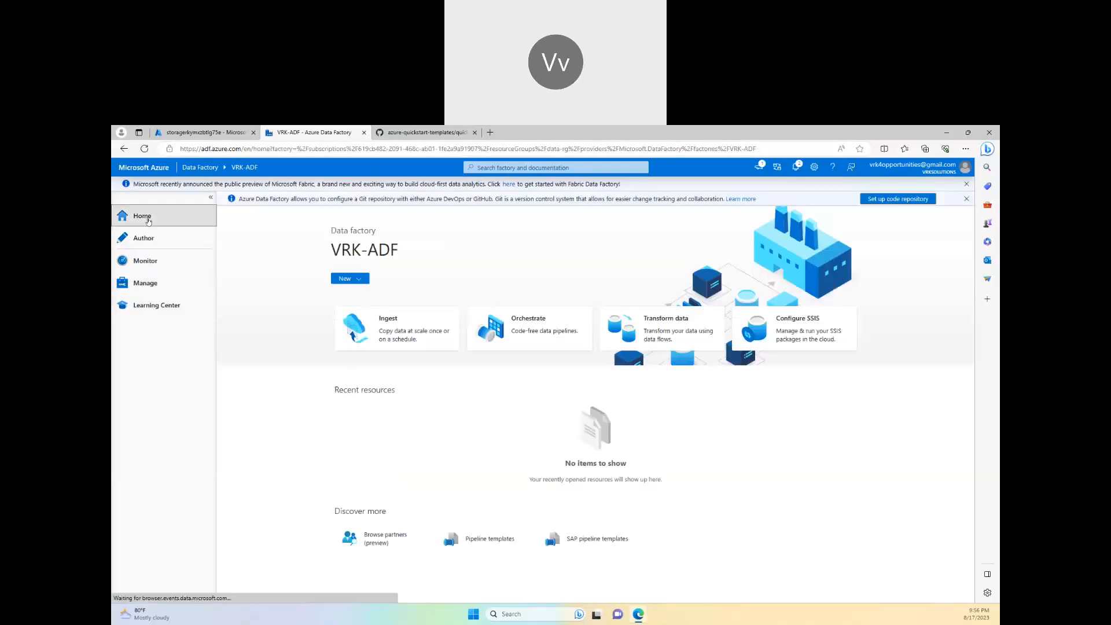
left_click(423, 340)
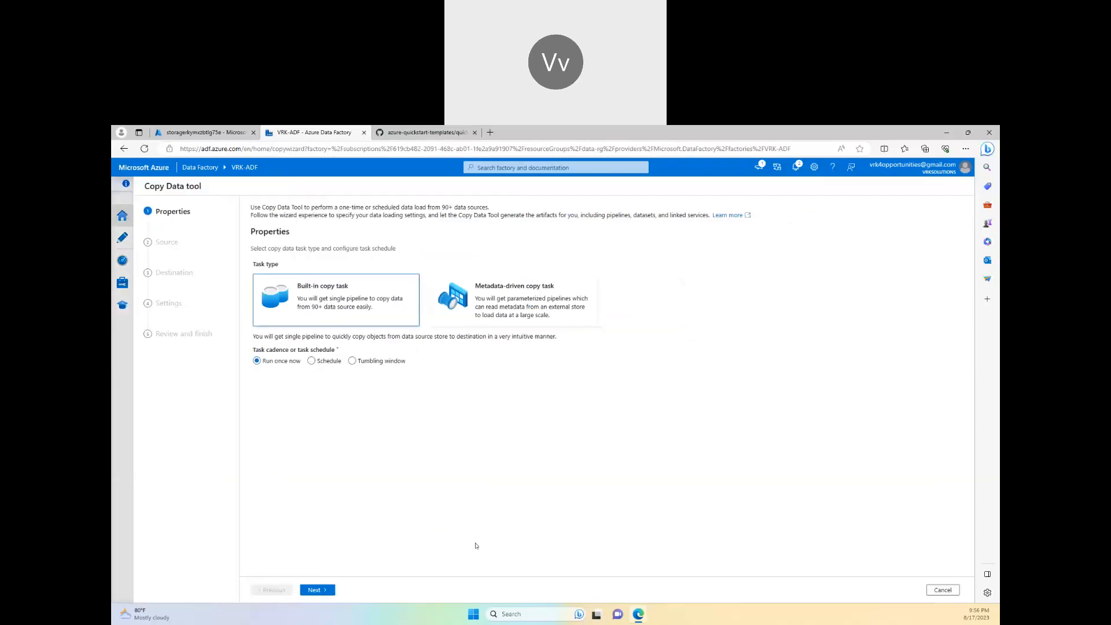
left_click(942, 591)
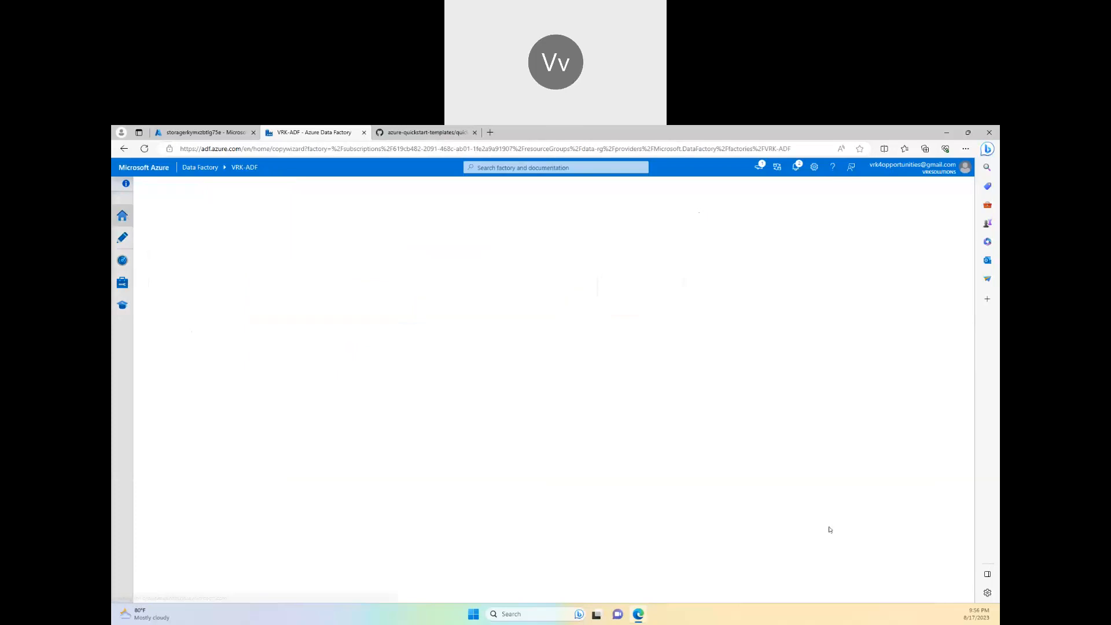
left_click(422, 334)
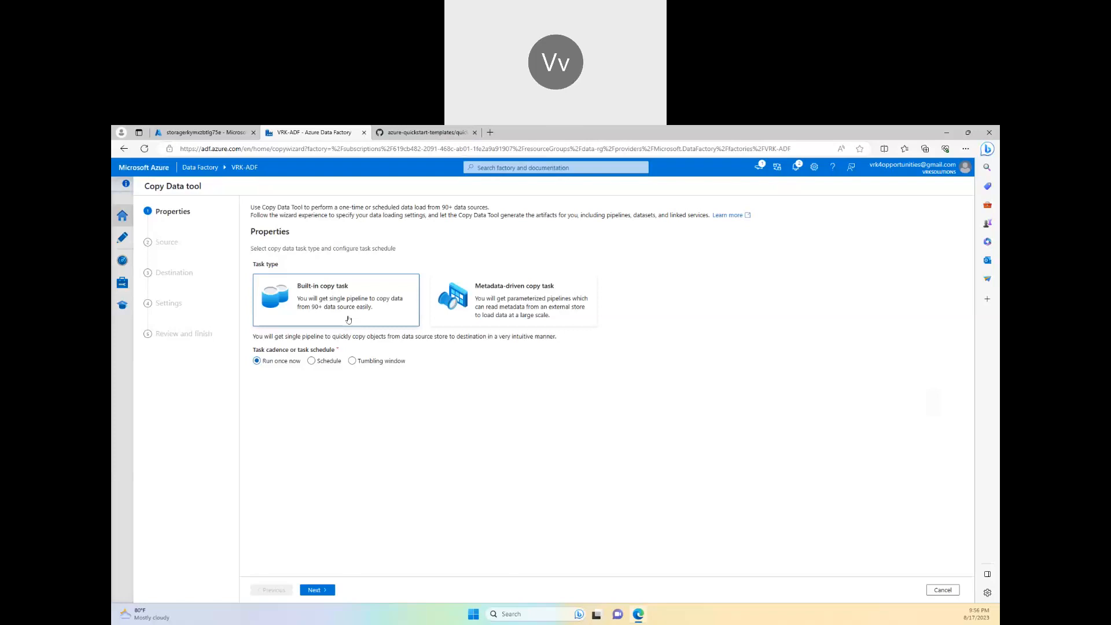
- Keep the built-in copy task set to run once and choose storagerkymxzbtlg75e as the source connection
left_click(328, 591)
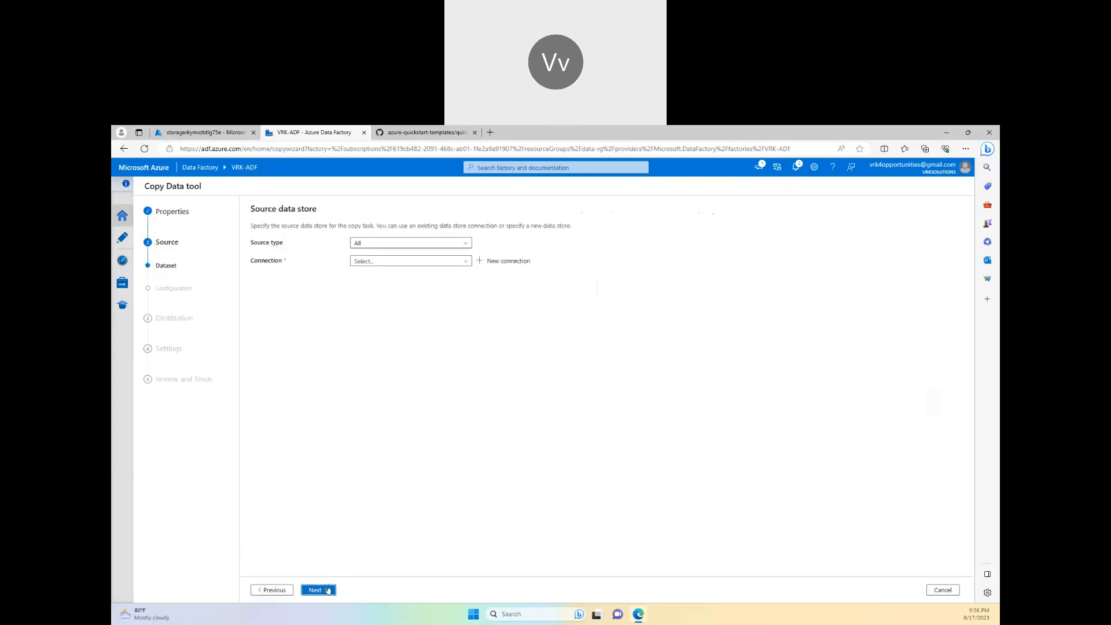
left_click(414, 261)
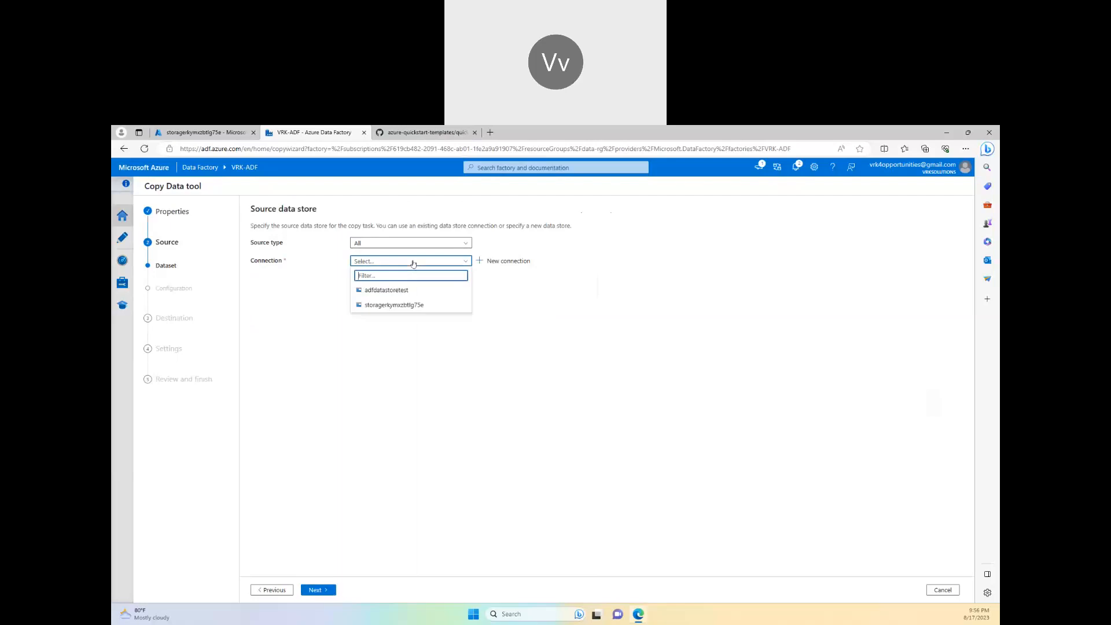
left_click(404, 305)
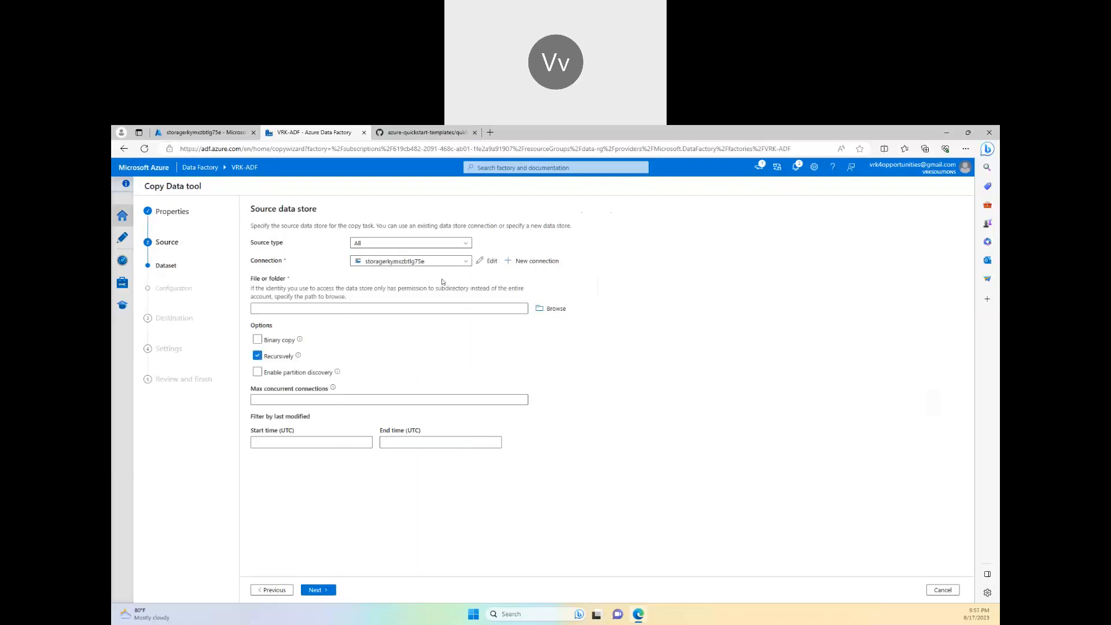
- Browse the source storage and select datafactory/input/moviesDB2.csv as the file to copy, checking the container in the Azure portal
left_click(557, 309)
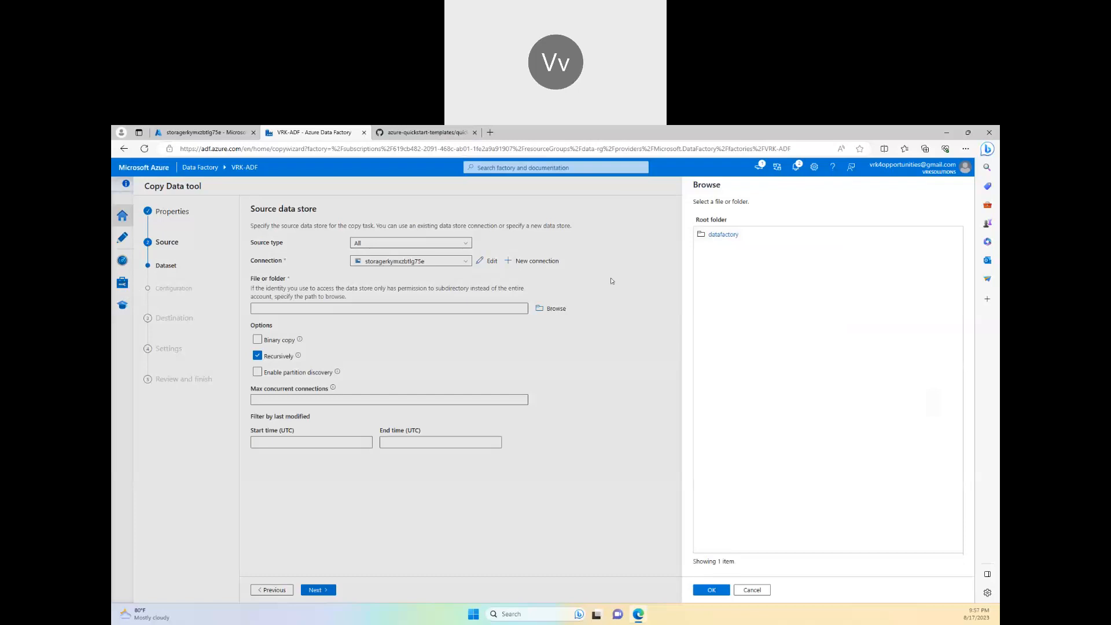
left_click(724, 235)
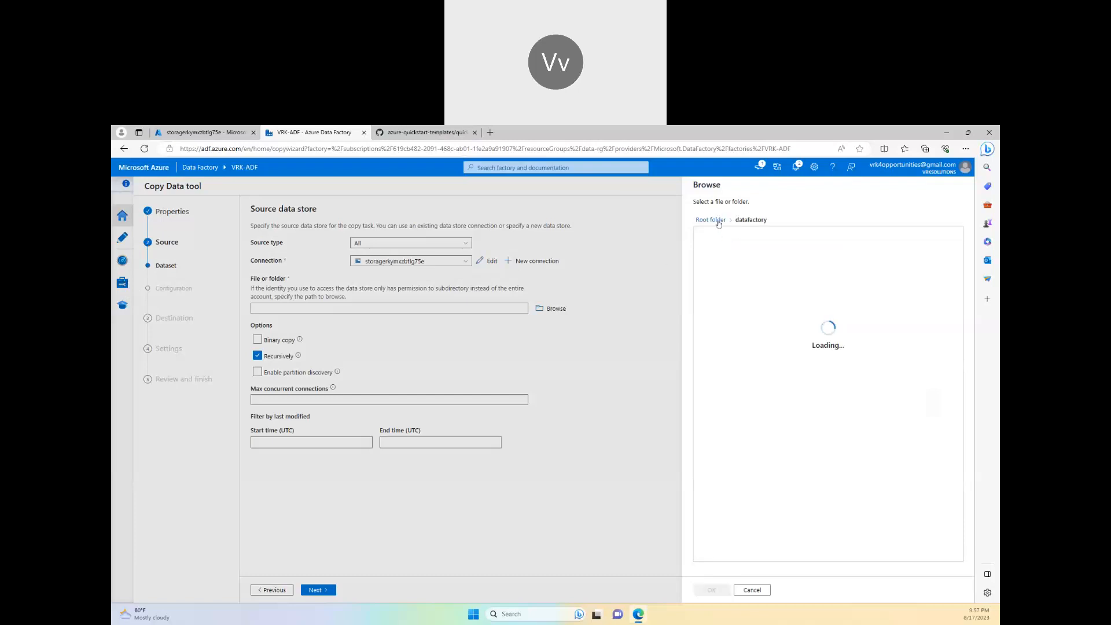
left_click(203, 132)
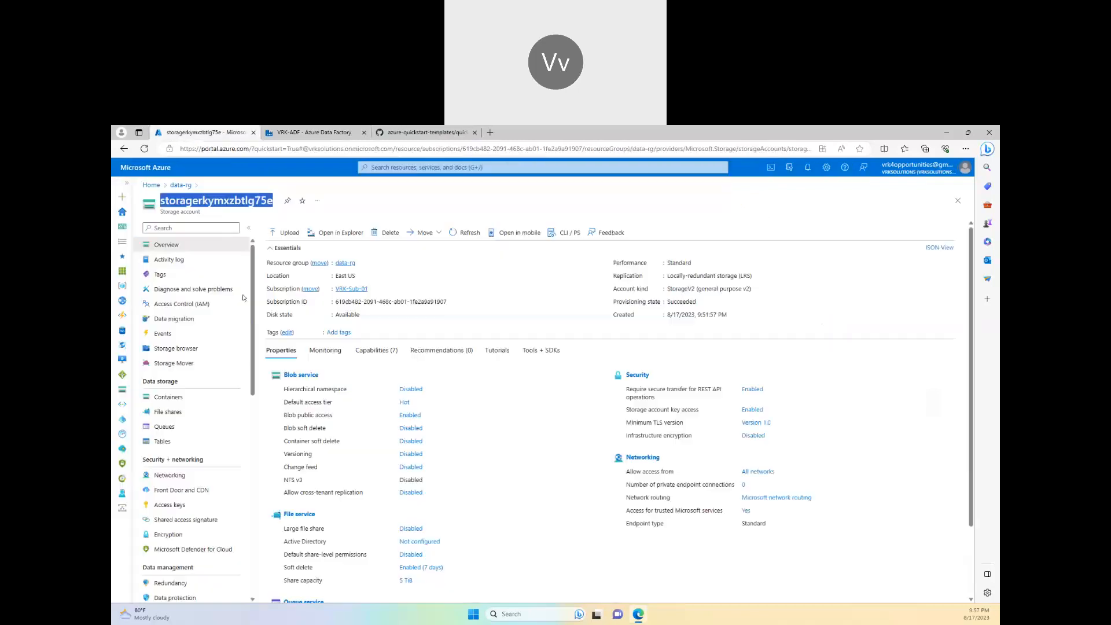
left_click(185, 400)
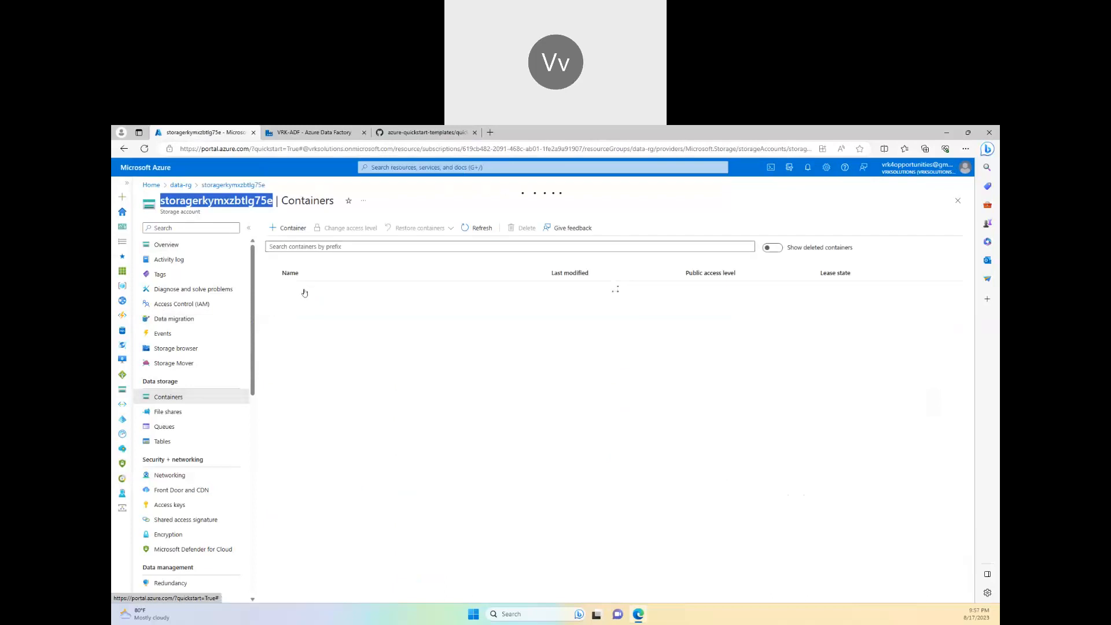
left_click(299, 290)
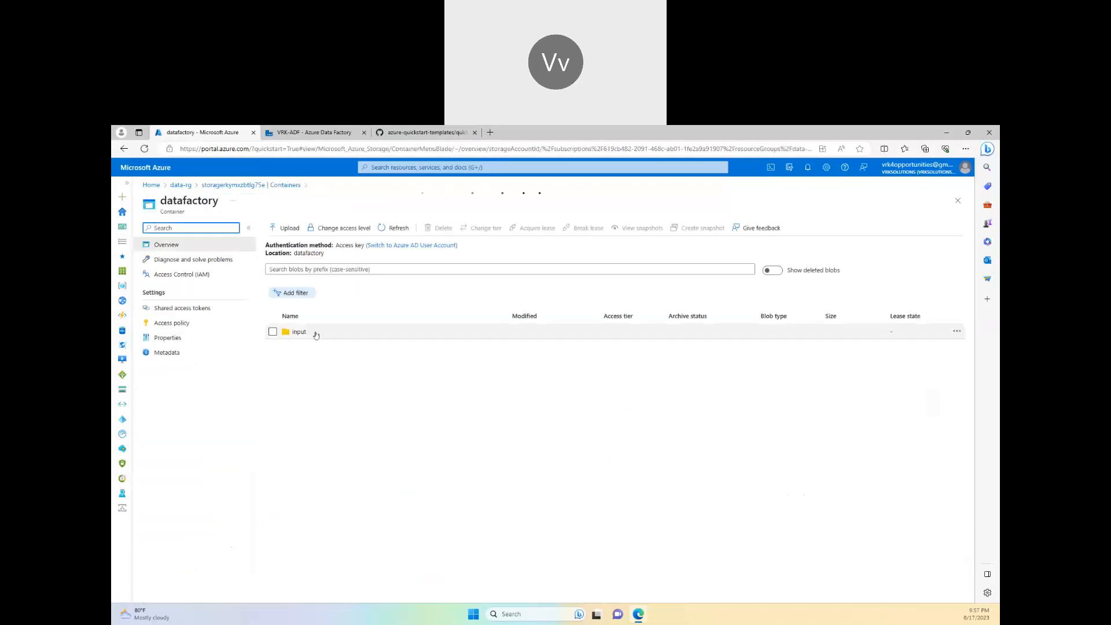
left_click(312, 132)
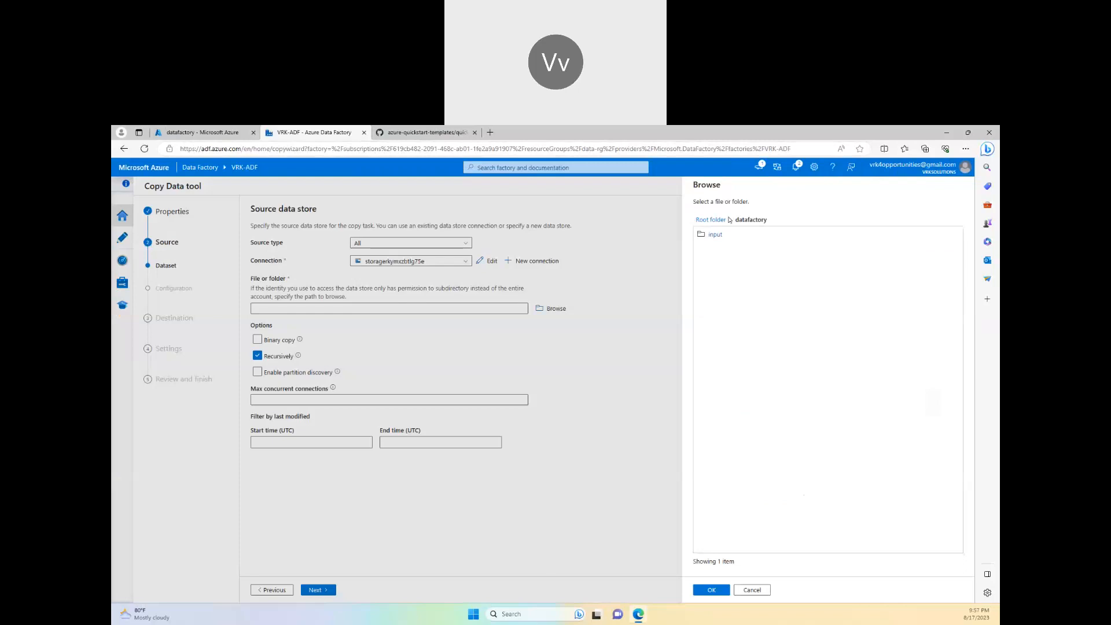
left_click(715, 235)
left_click(730, 237)
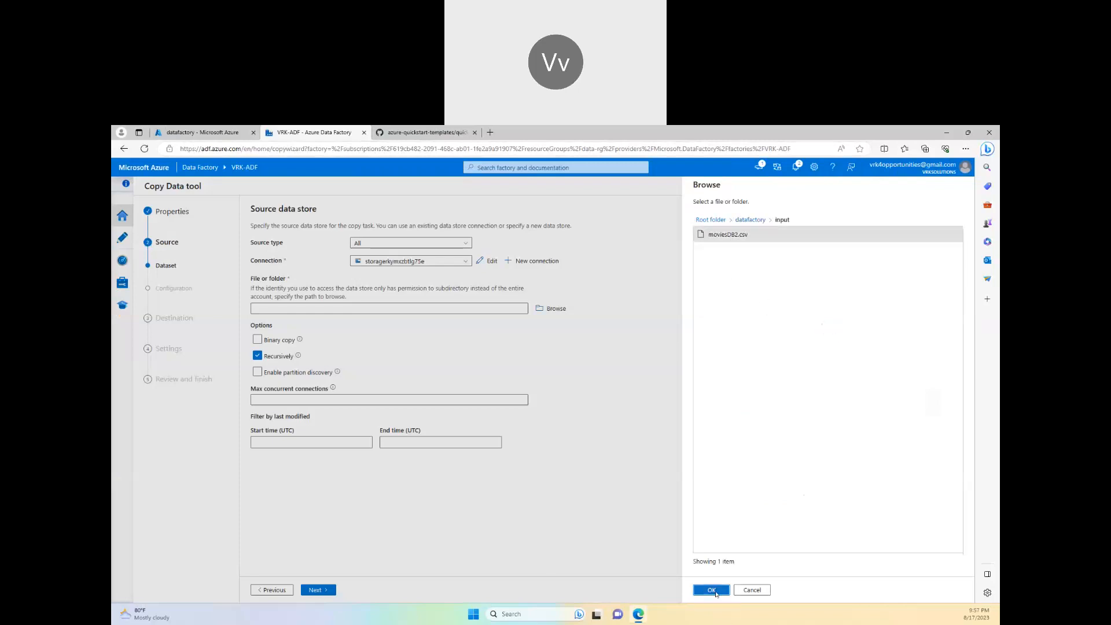
left_click(714, 590)
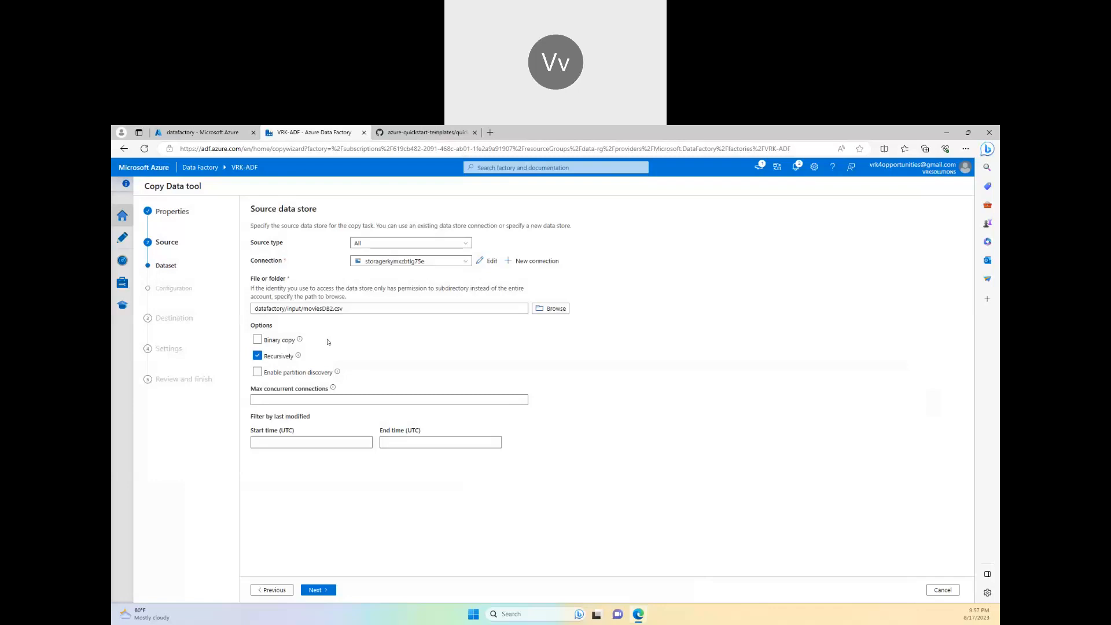
- Enable binary copy for the source file and proceed to the destination data store
left_click(258, 340)
mouse_move(301, 341)
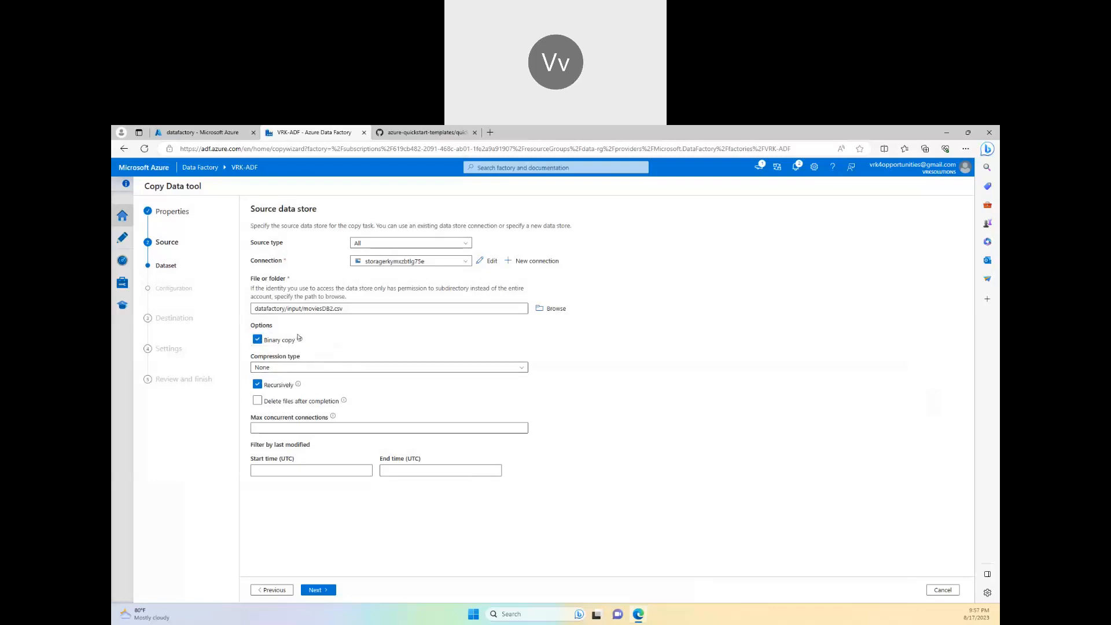
left_click(326, 591)
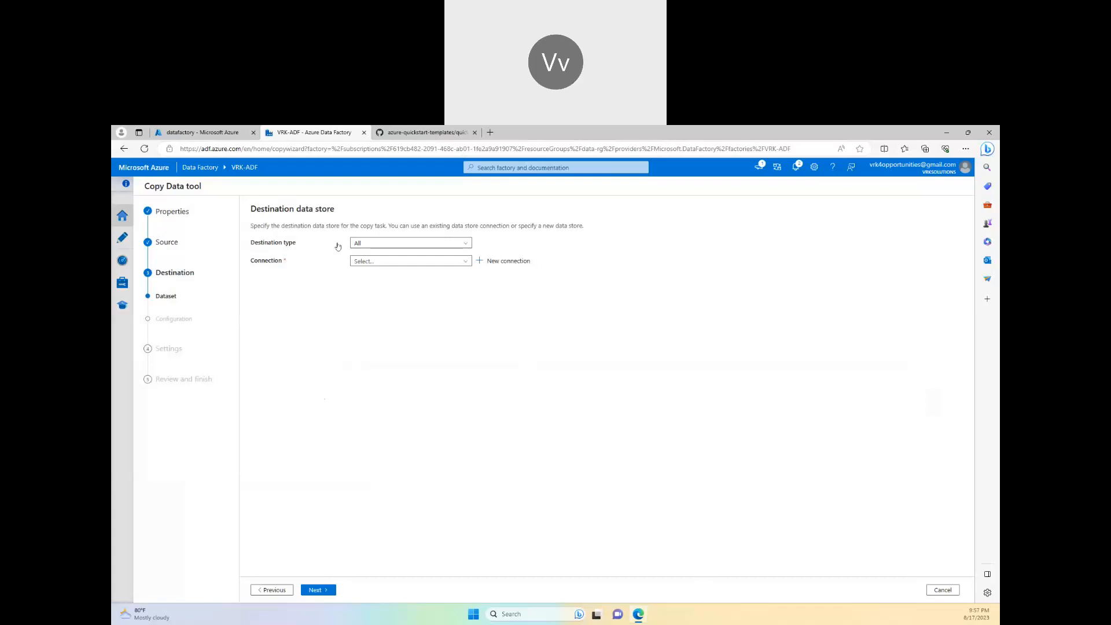
- Set the destination connection to adfdatastoretest with folder path adftest/output and proceed to the task settings
left_click(377, 262)
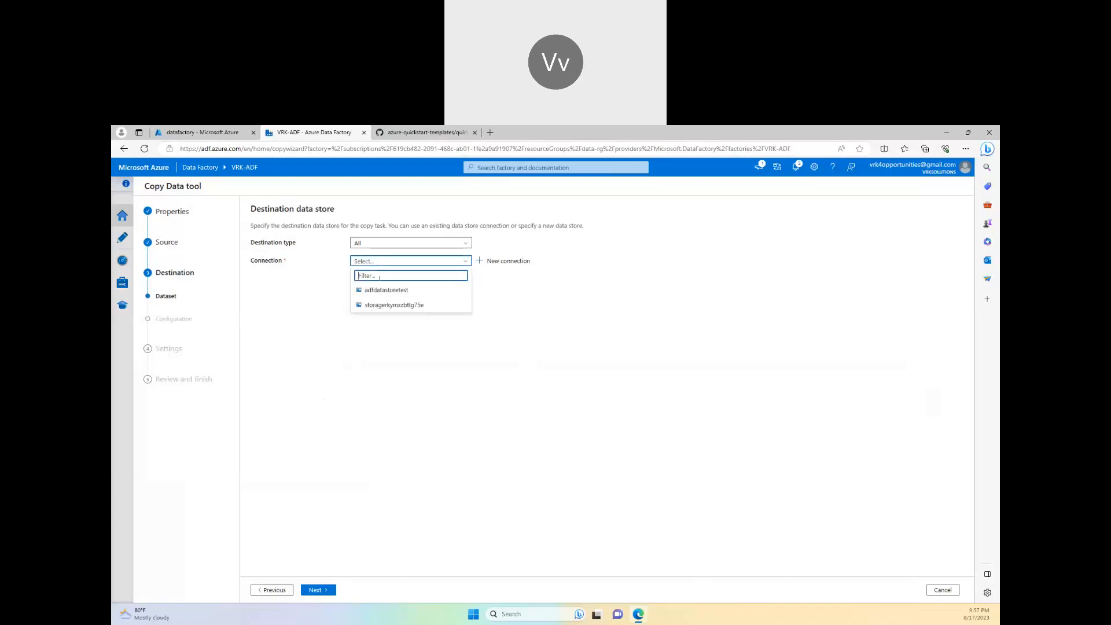
left_click(381, 290)
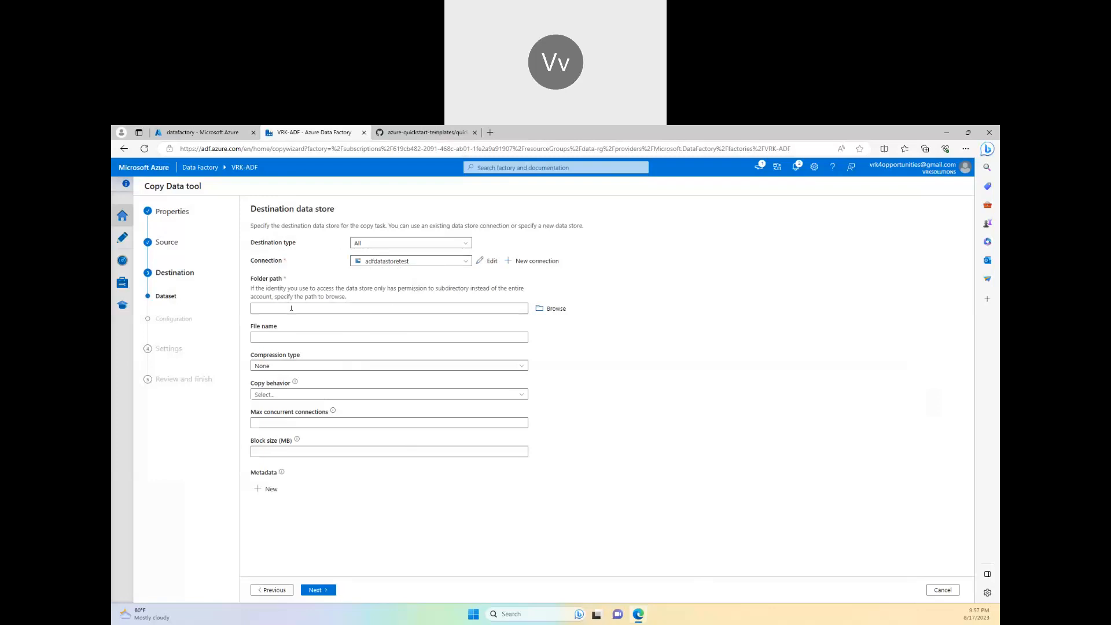
left_click(333, 307)
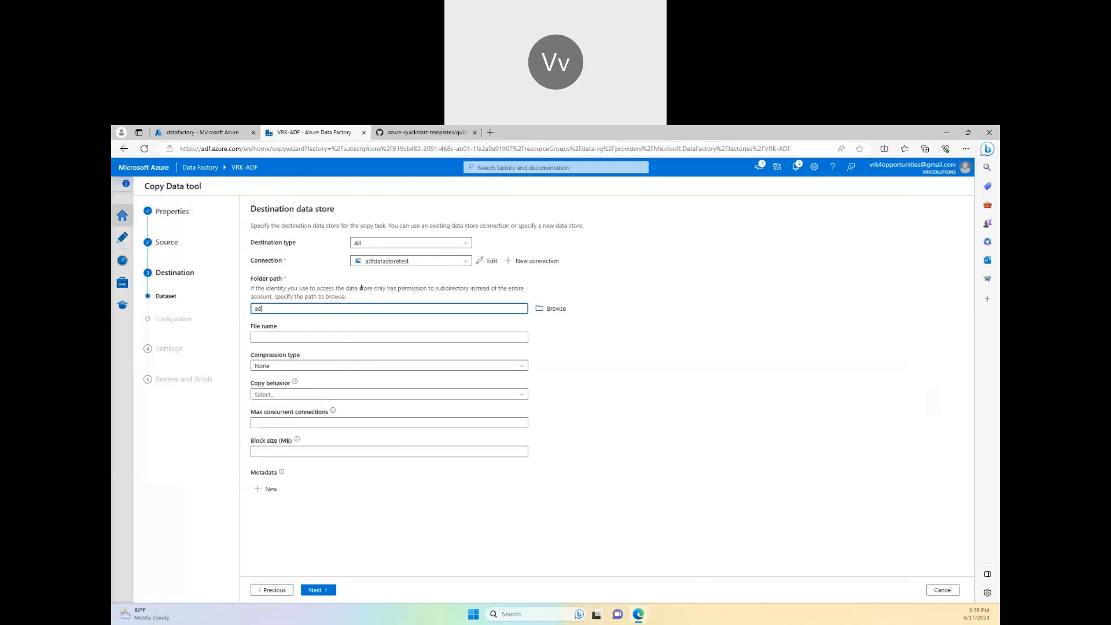
type("adftest/output")
left_click(317, 541)
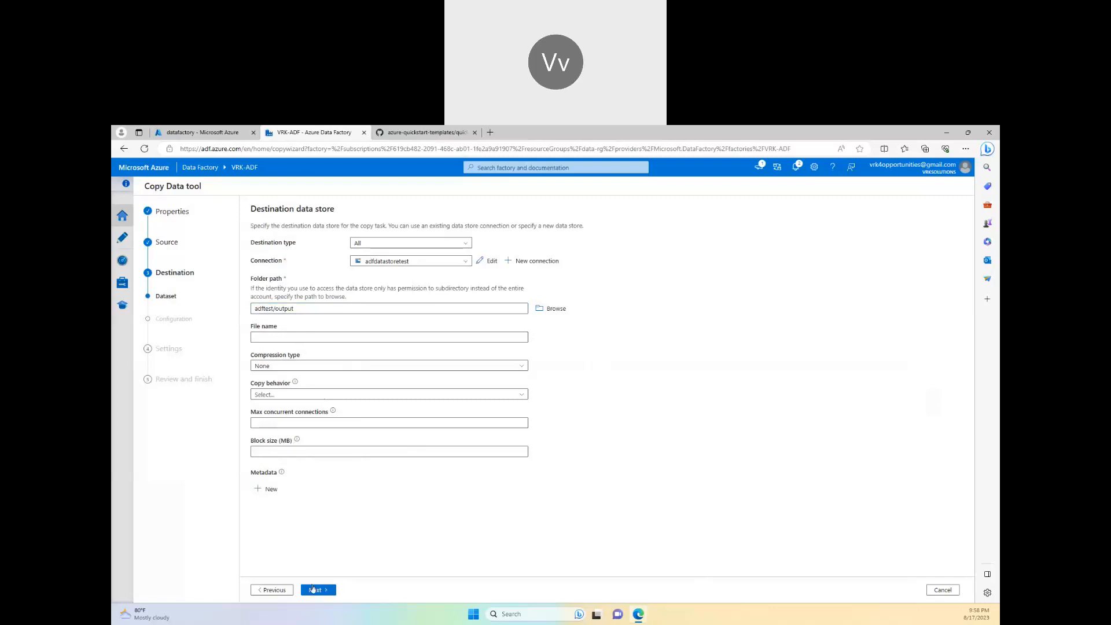
left_click(313, 589)
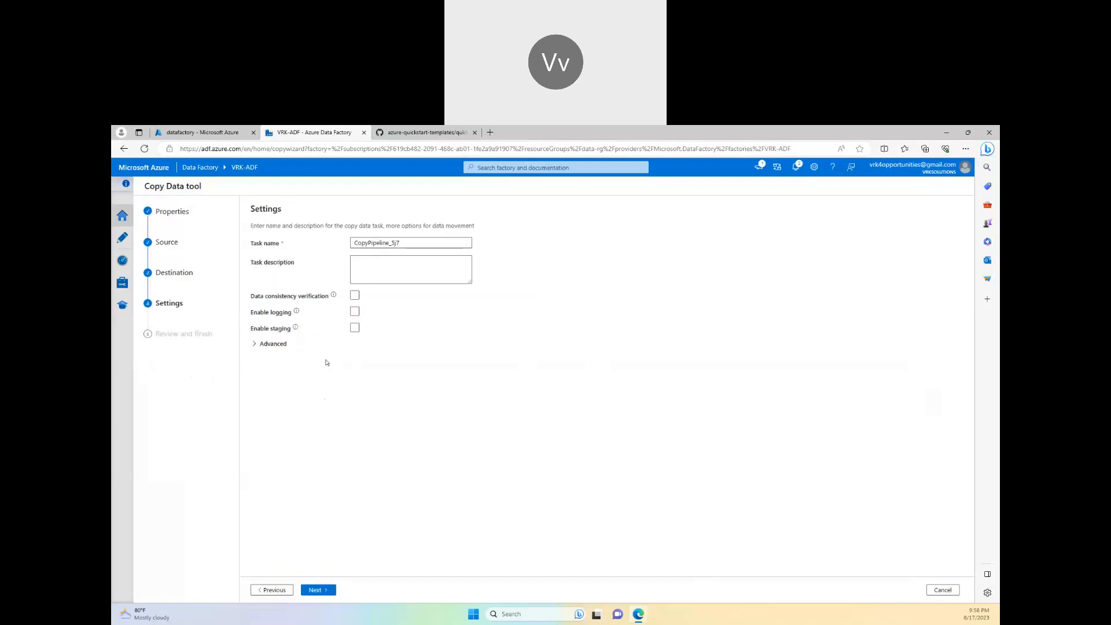
- Name the task CopyTask, deploy the copy pipeline from the summary and finish the Copy Data tool
double_click(410, 243)
type("CopyTask")
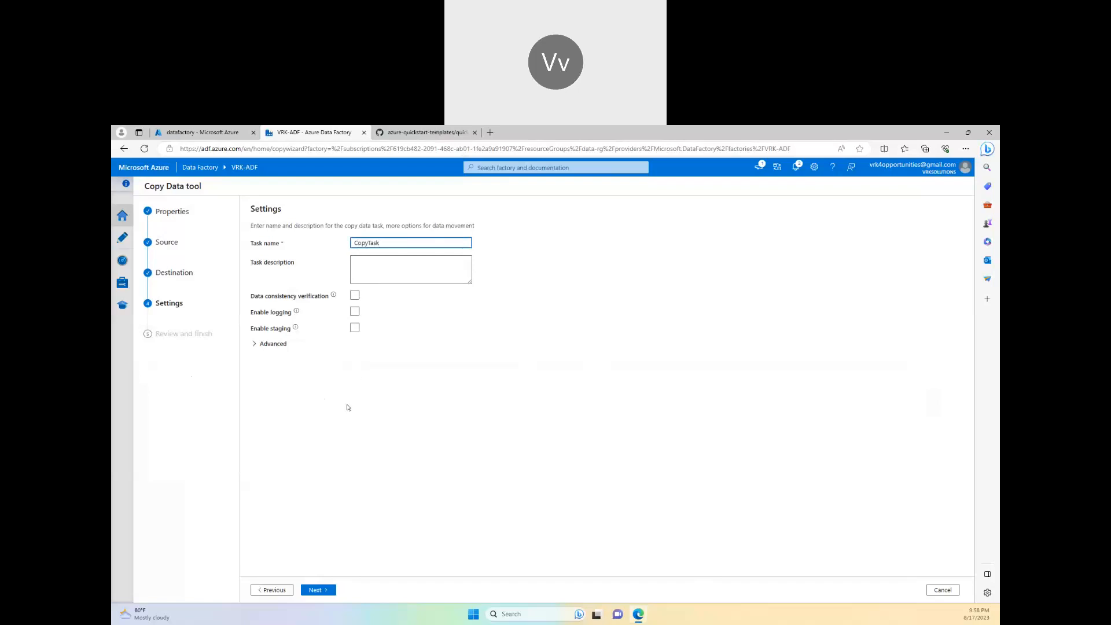
left_click(327, 591)
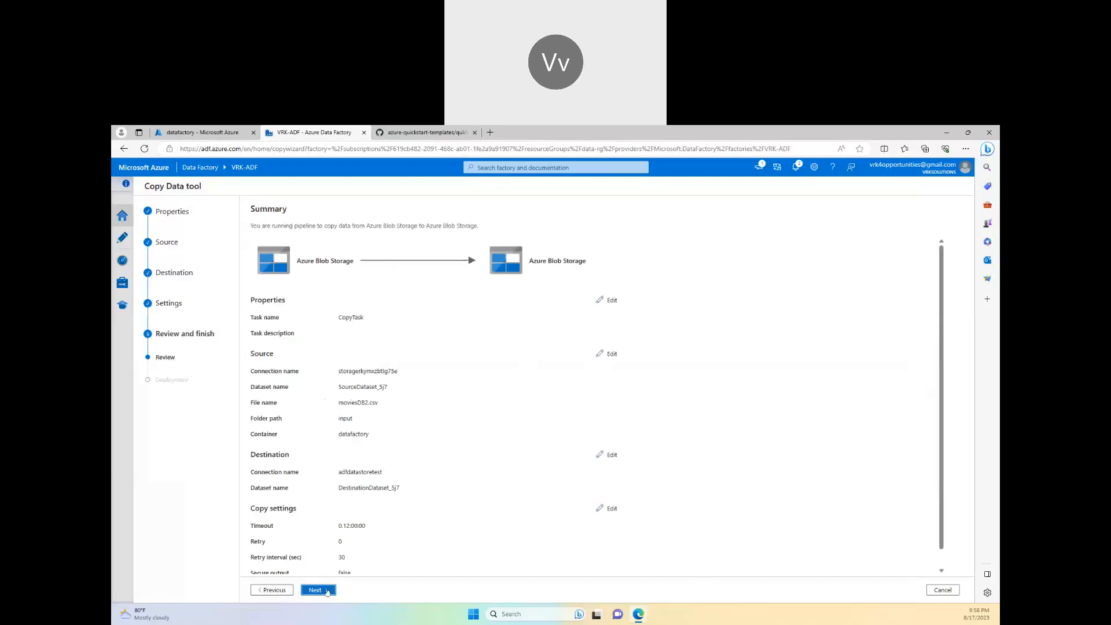
left_click(328, 590)
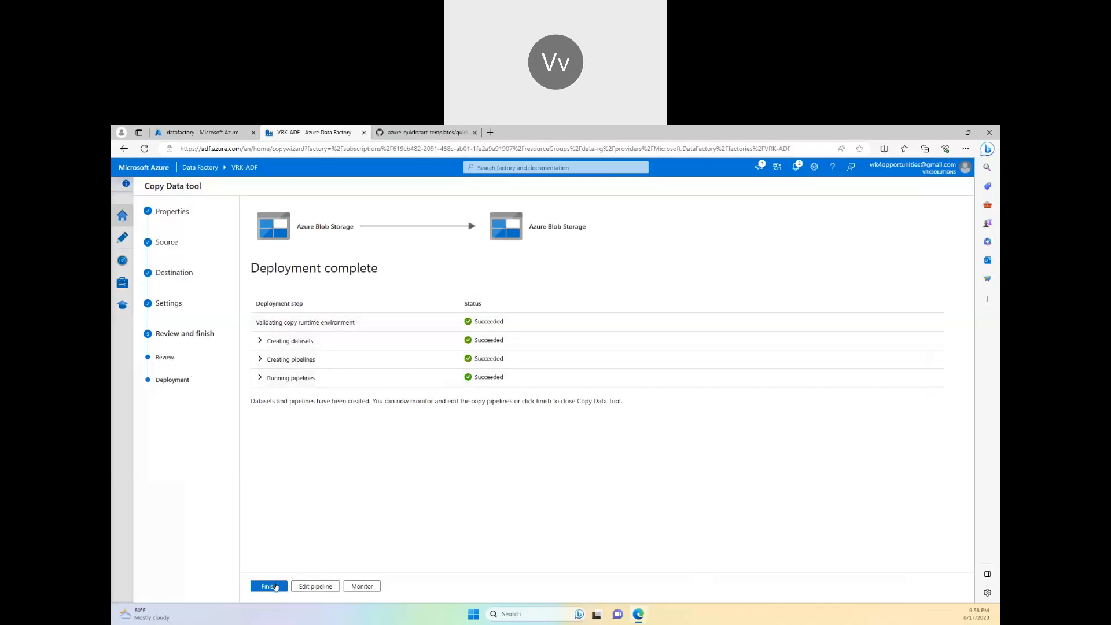
left_click(275, 587)
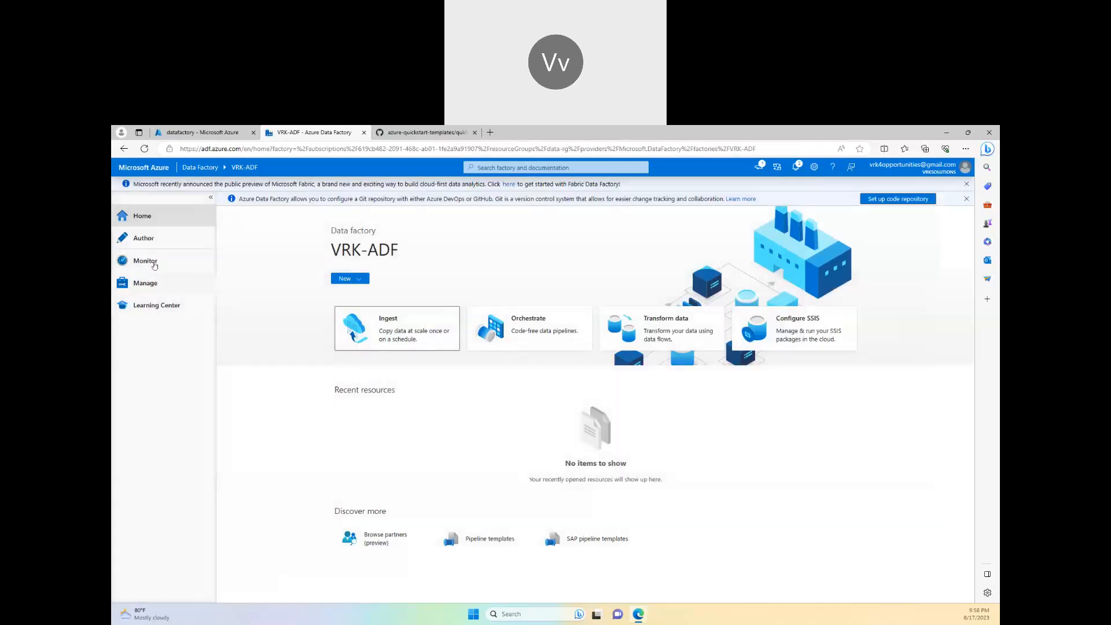
- Check the CopyTask pipeline run in Data Factory monitoring and inspect the source container datafactory in the Azure portal
left_click(155, 262)
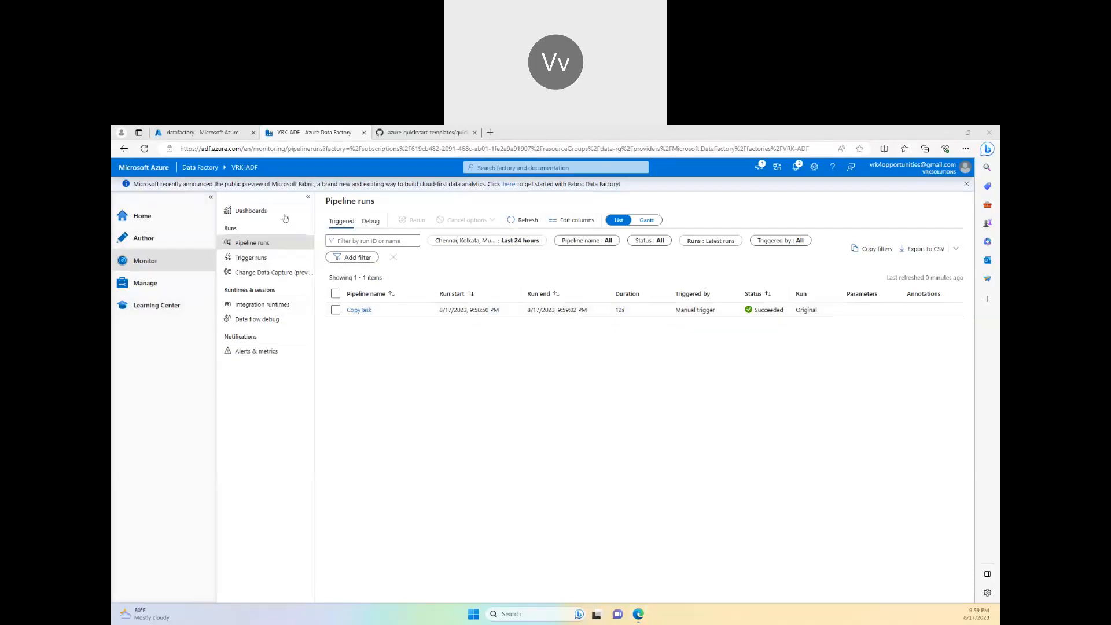
left_click(220, 136)
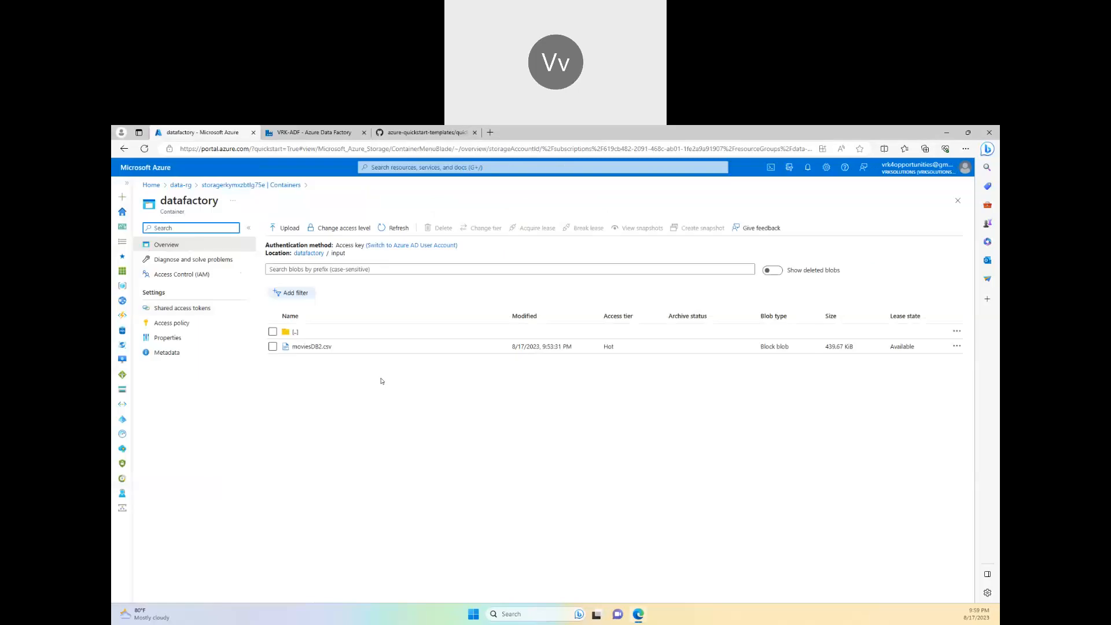
left_click(225, 186)
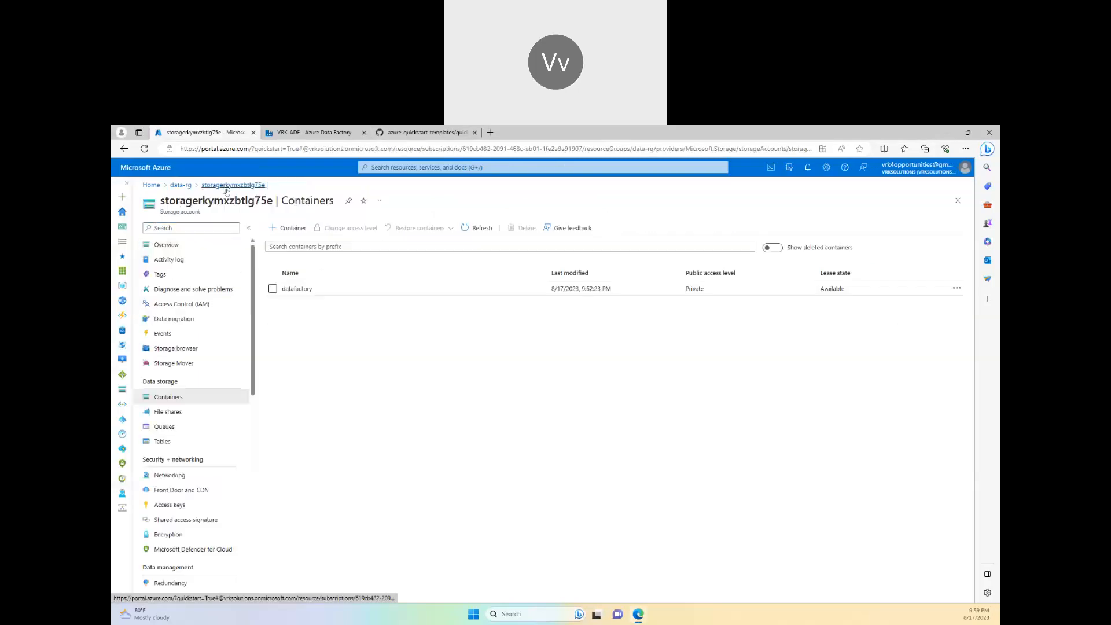
left_click(296, 289)
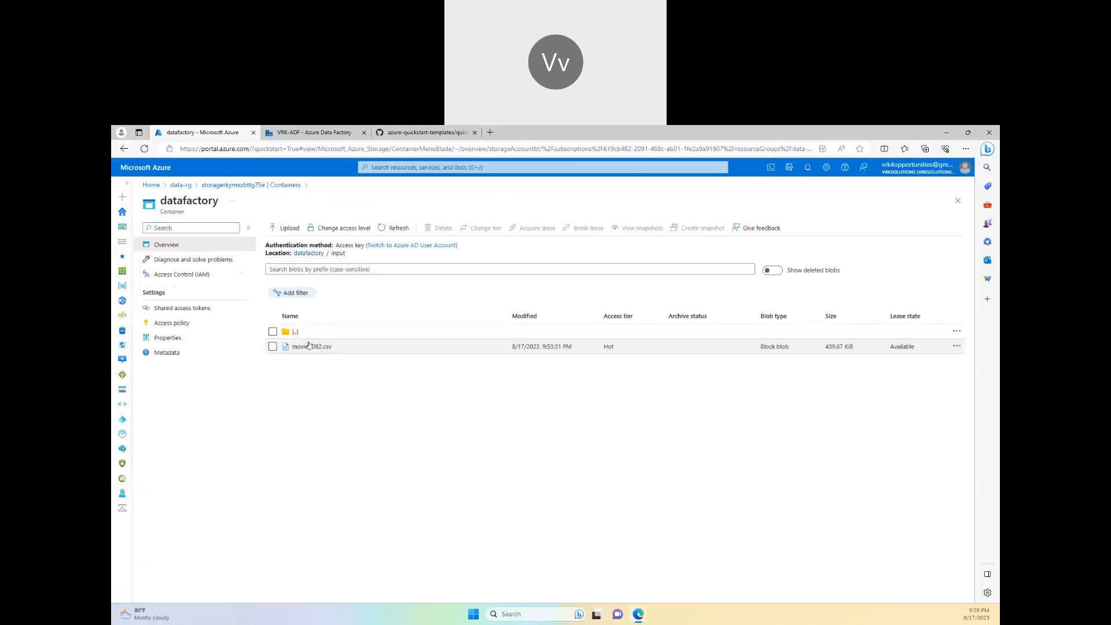
left_click(178, 186)
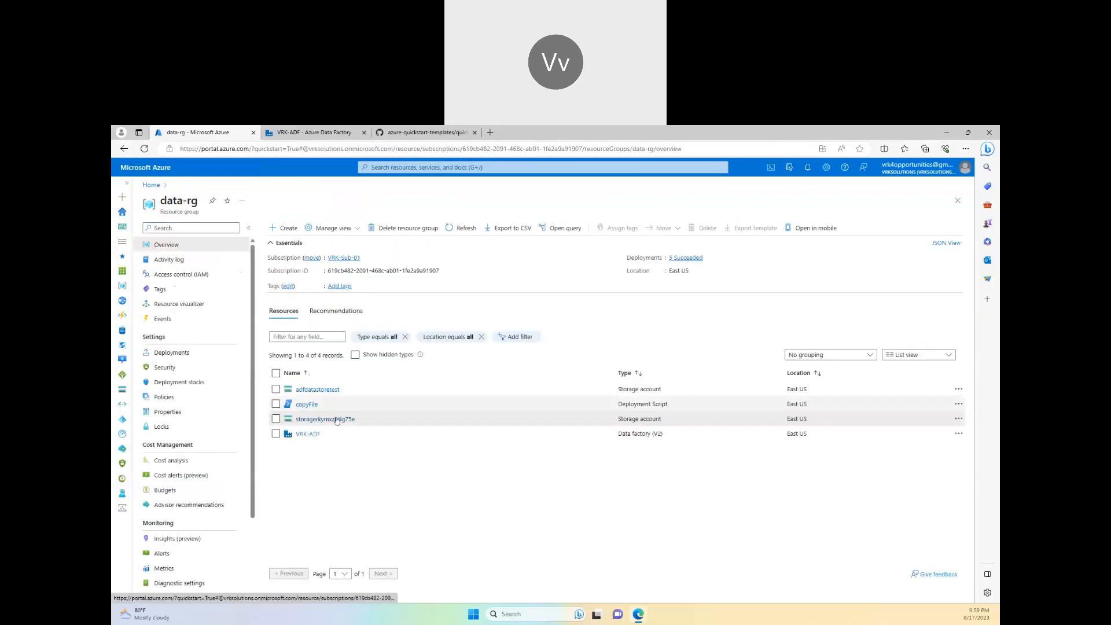
- Inspect the contents of moviesDB2.csv in the adftest/output folder of storage account adfdatastoretest
left_click(320, 390)
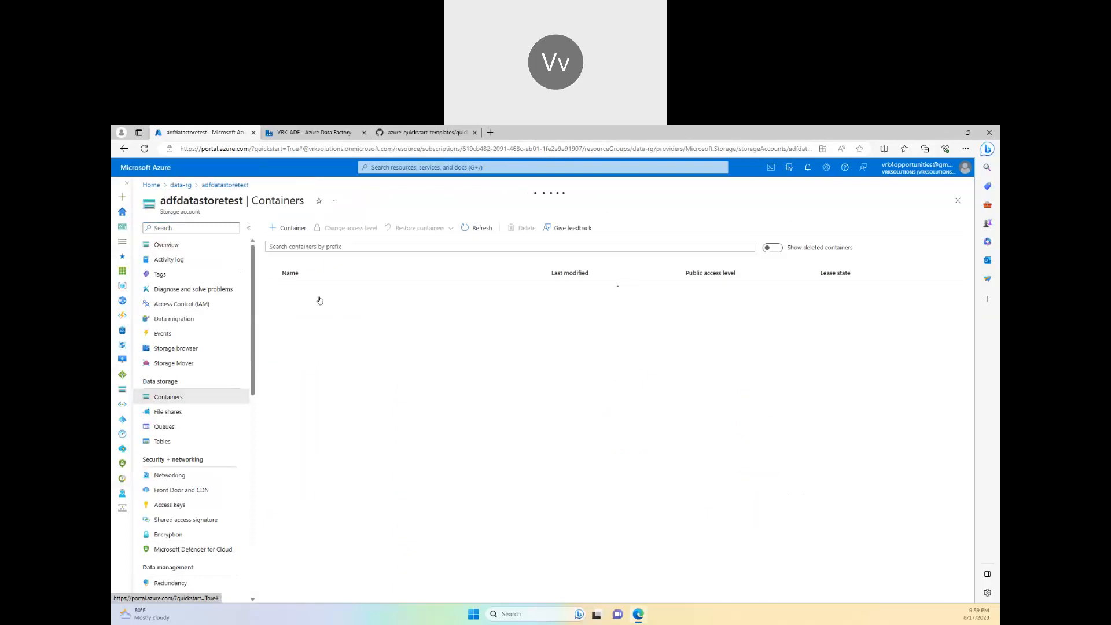
left_click(307, 131)
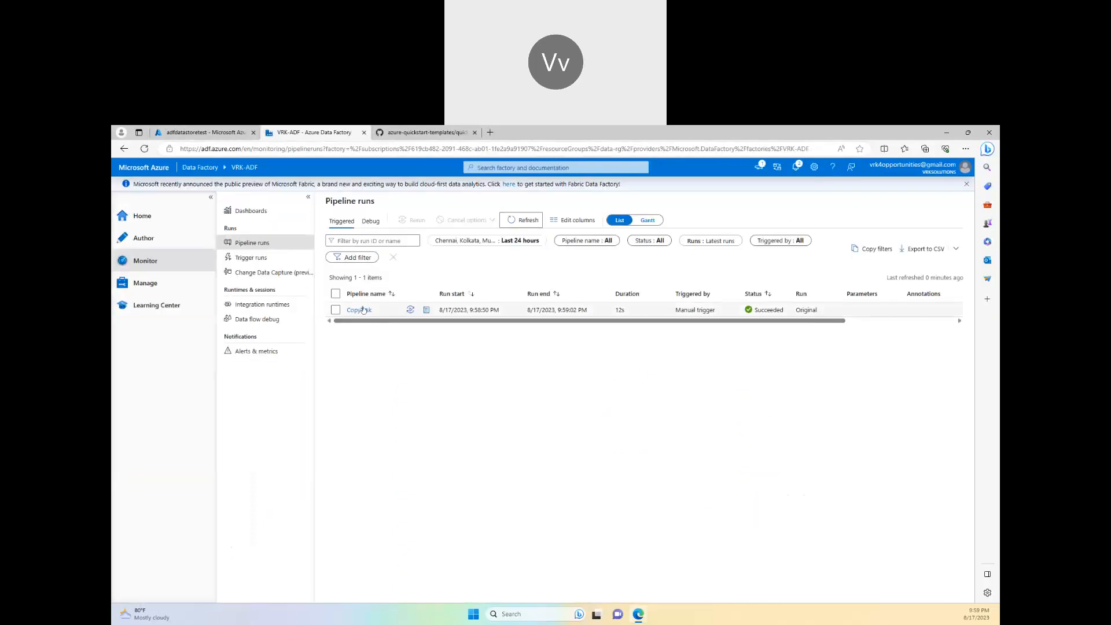
key("ctrl+shift+Tab")
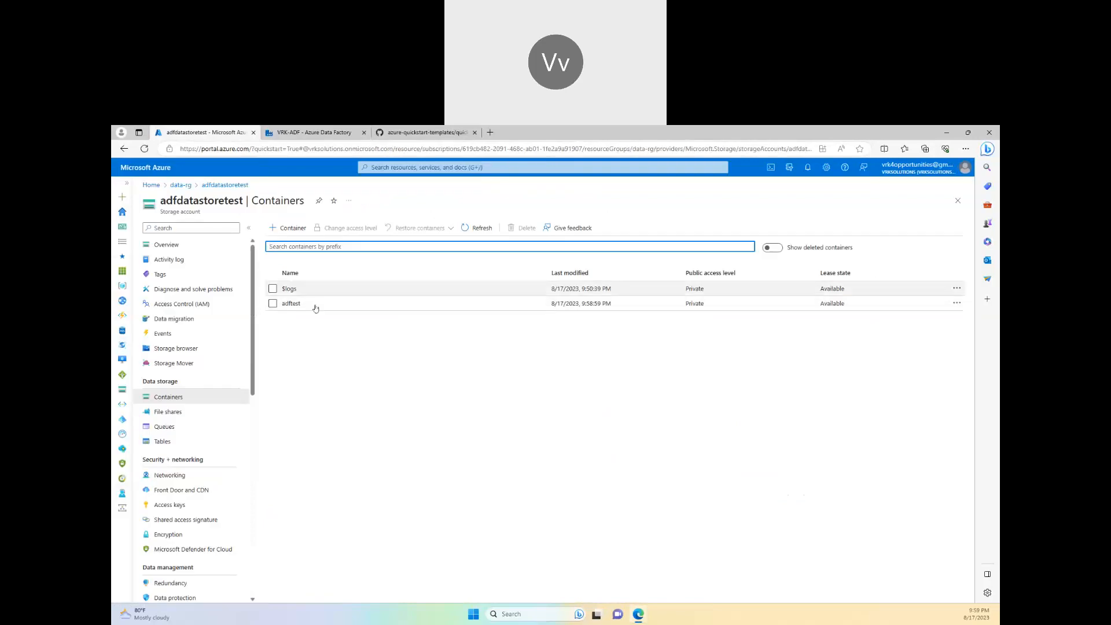
left_click(292, 305)
left_click(298, 334)
left_click(331, 347)
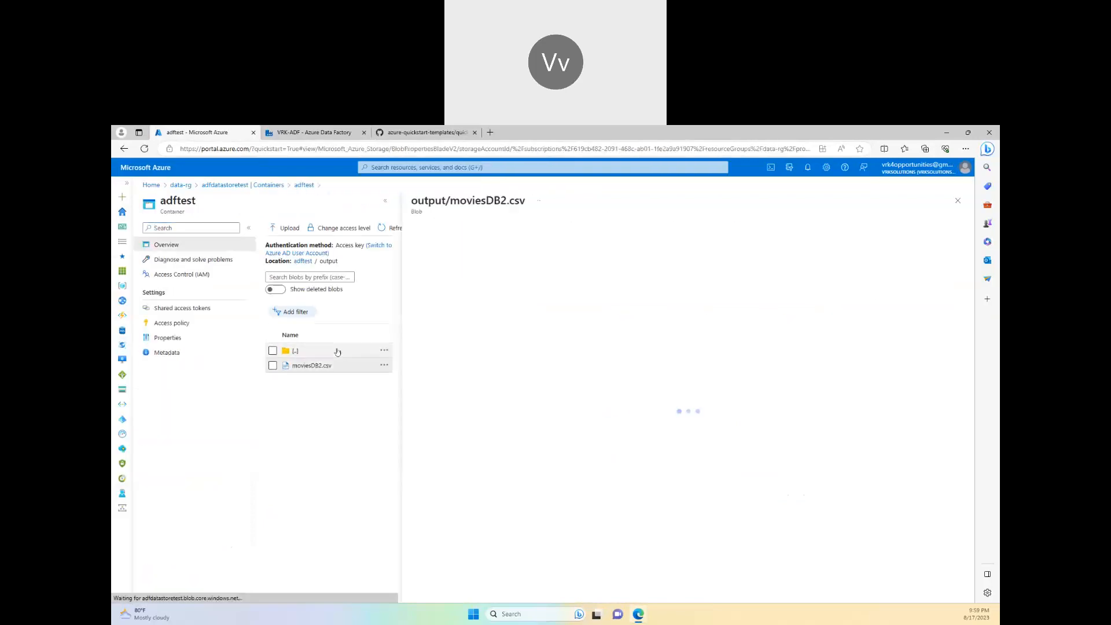
left_click(535, 250)
left_click(321, 132)
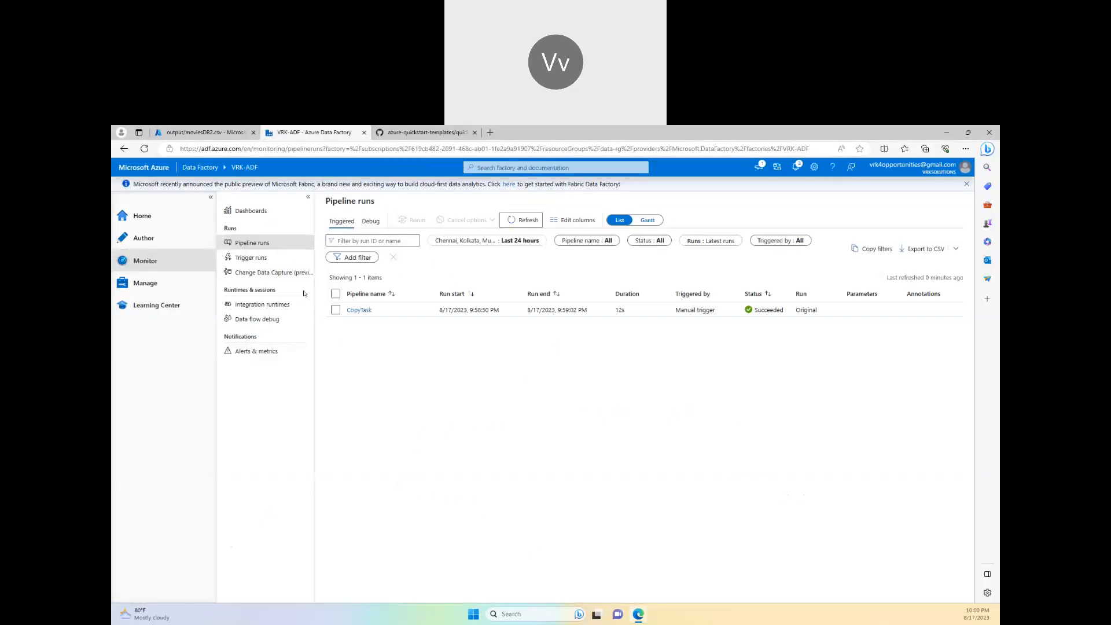
left_click(249, 129)
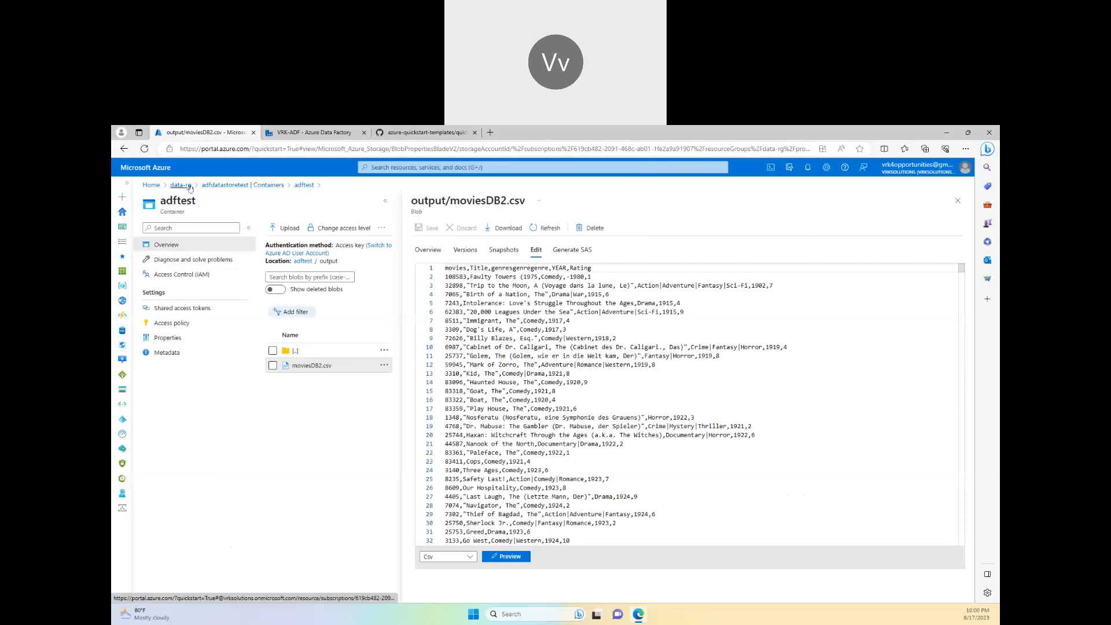
- Reopen the Copy Data tool from the Data Factory home page and look through the data store types available for a new source connection
left_click(282, 137)
left_click(165, 220)
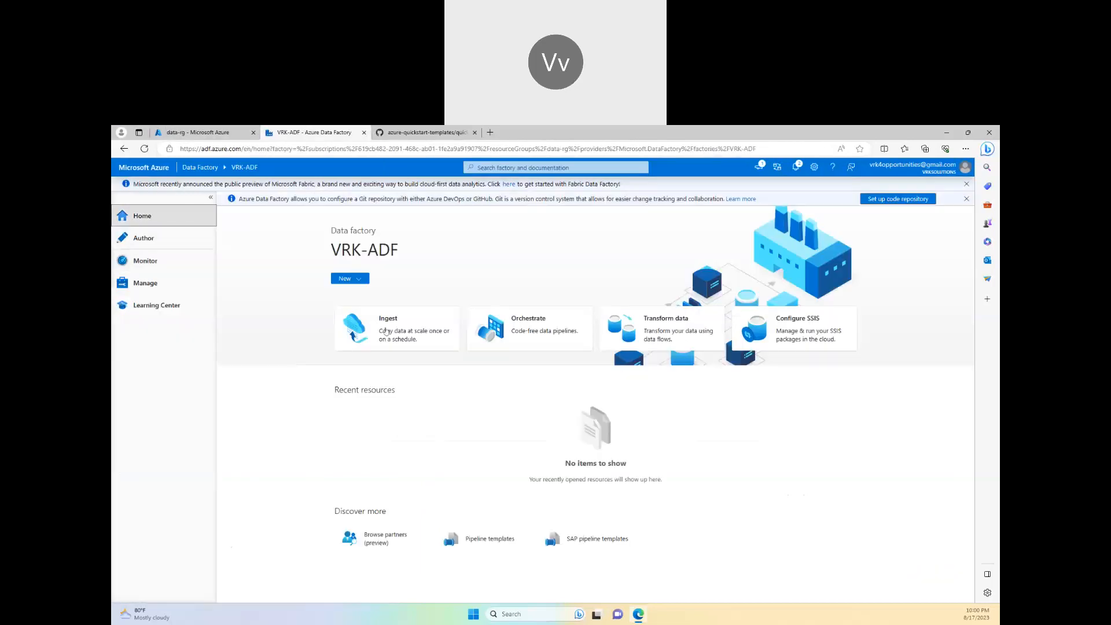
left_click(386, 331)
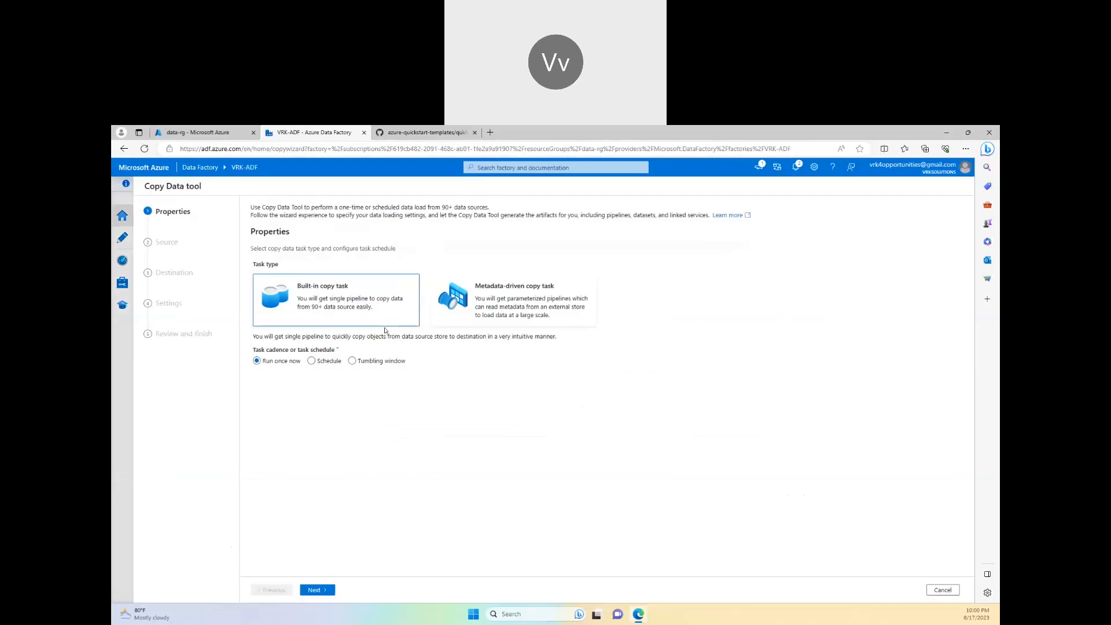
left_click(322, 591)
left_click(388, 261)
left_click(507, 261)
scroll(832, 384, "down", 2)
scroll(832, 383, "down", 3)
scroll(832, 383, "up", 3)
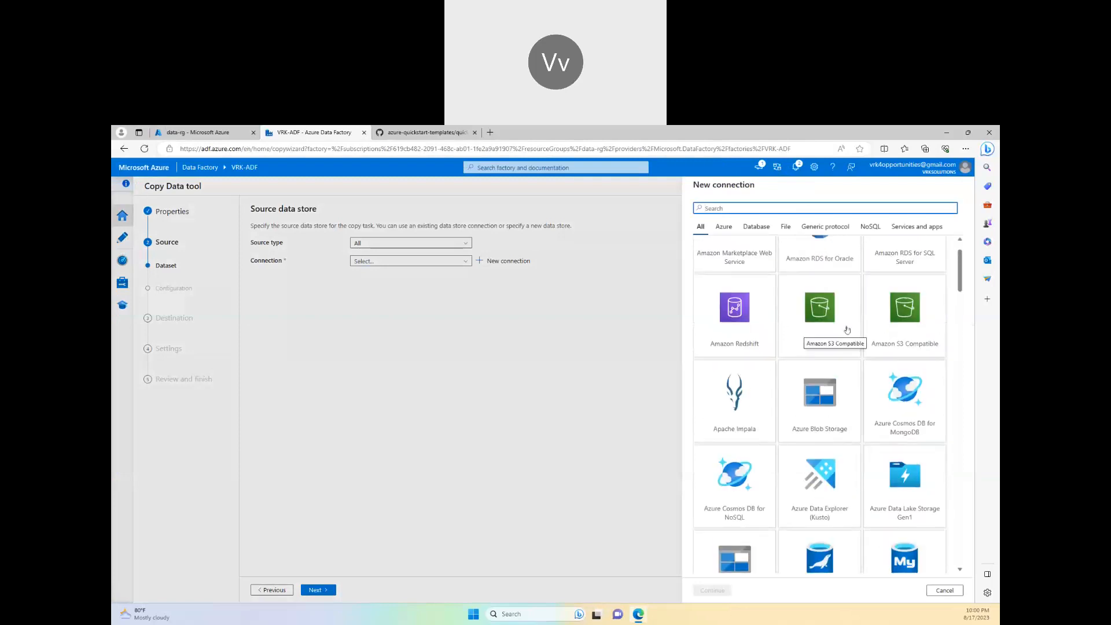
scroll(830, 360, "up", 1)
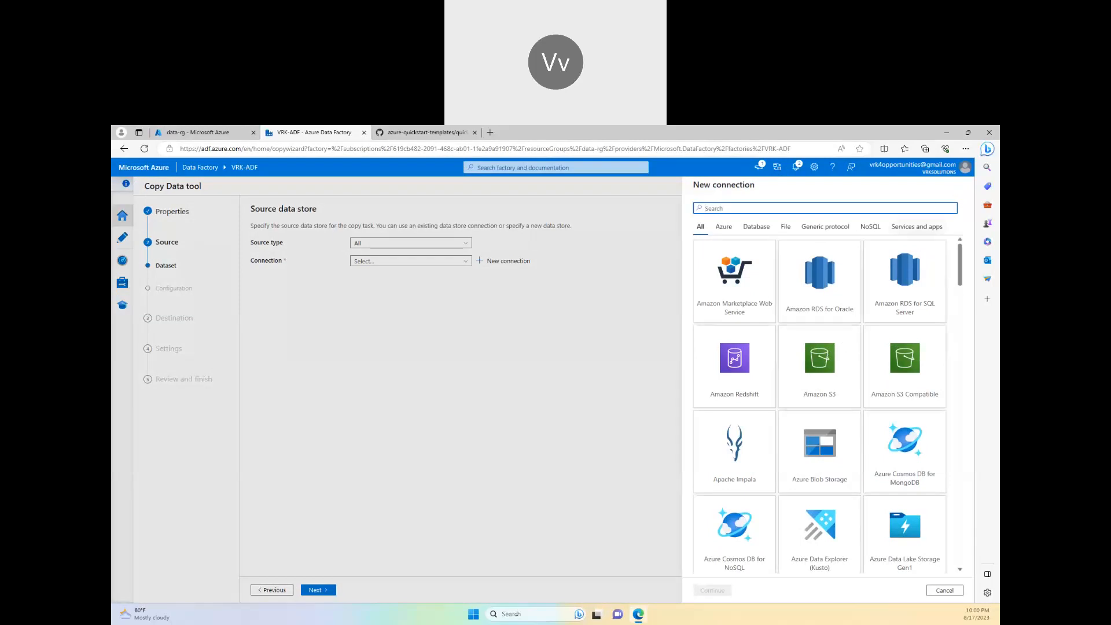
left_click(227, 134)
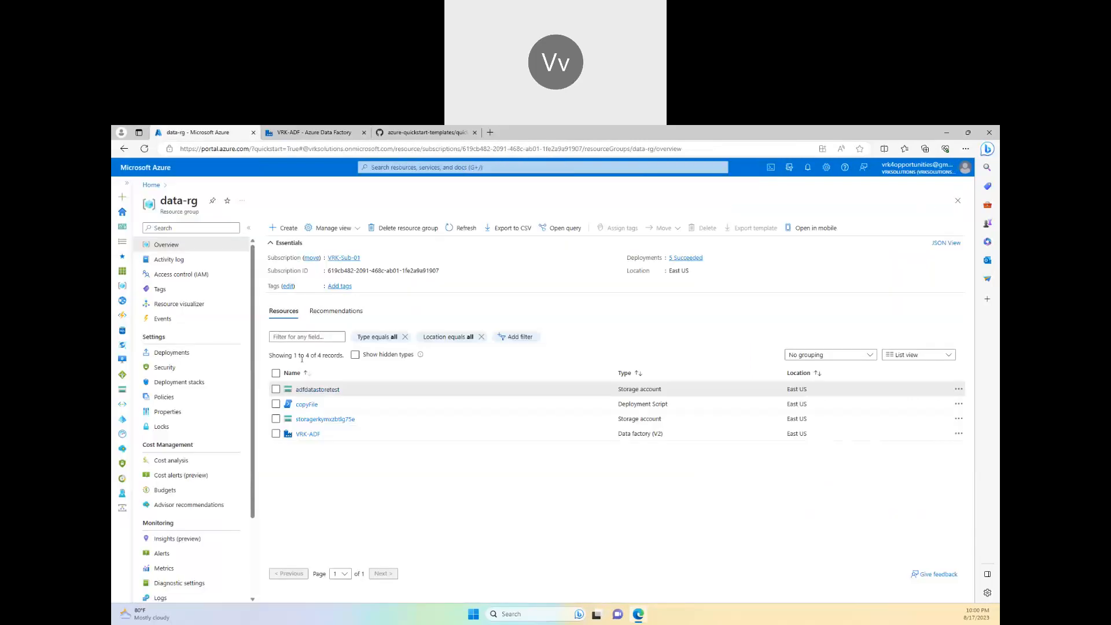
left_click(321, 133)
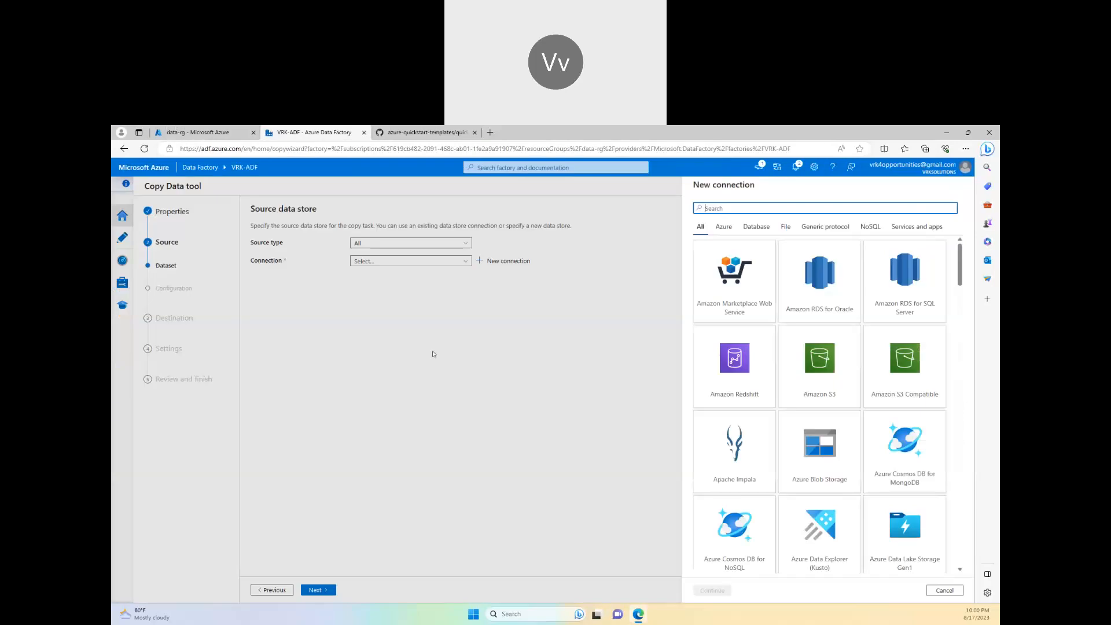